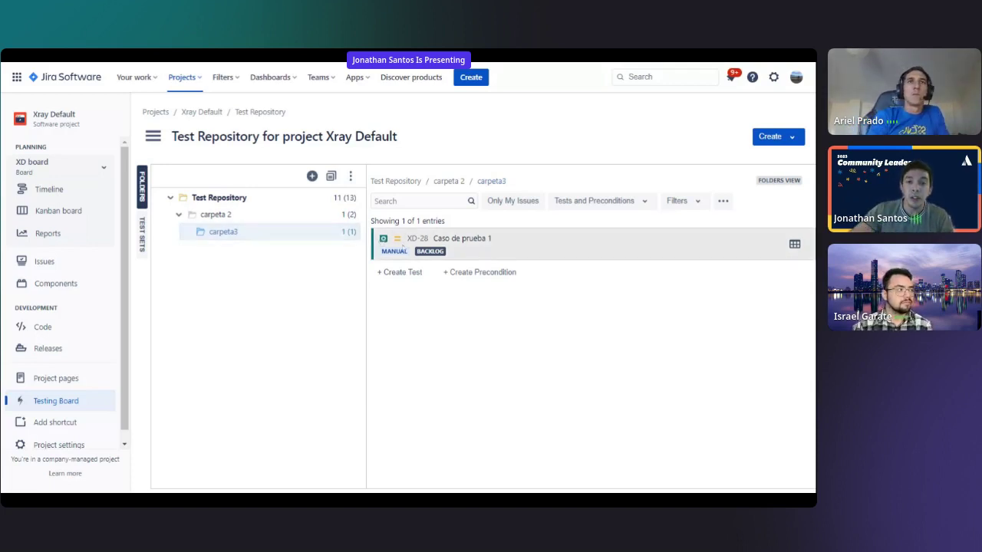
Move the test Caso de prueba 1 from carpeta3 into its parent folder carpeta 2
left_click_drag(388, 244, 342, 224)
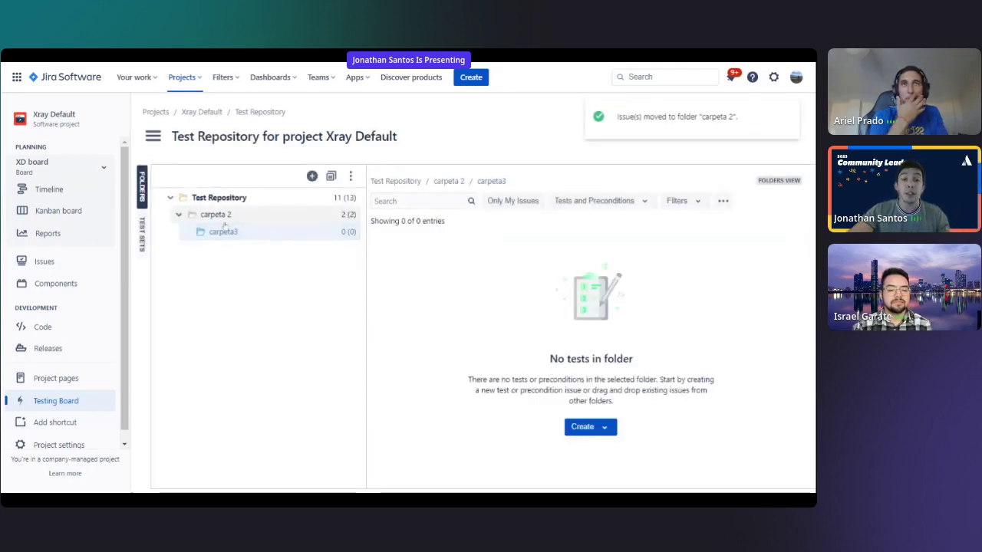
left_click(180, 217)
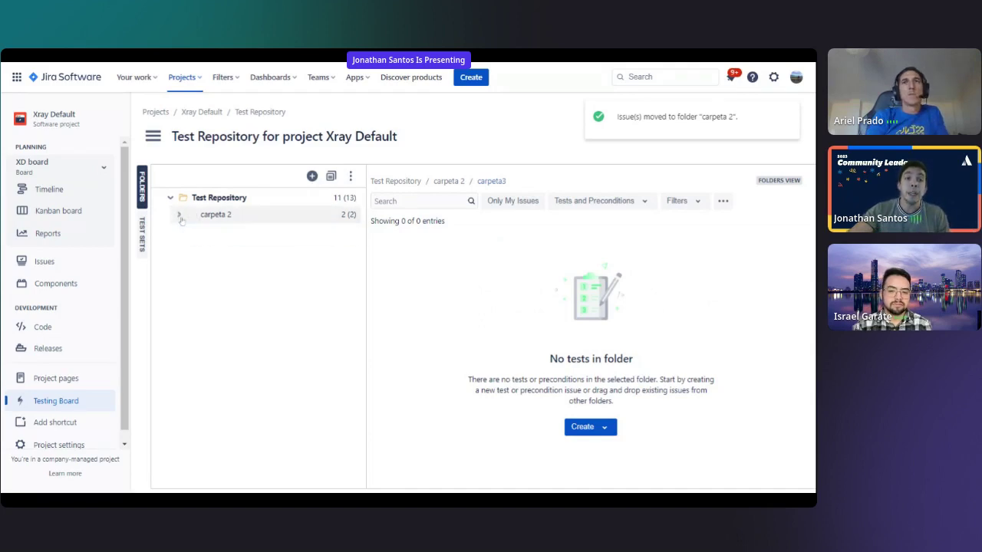
left_click(179, 215)
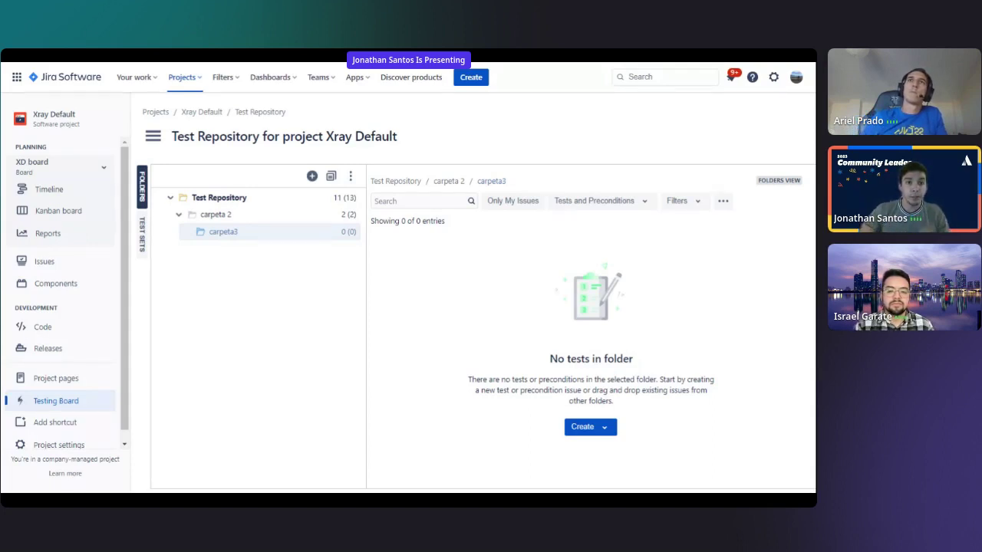
Create a subfolder named "Carperta 4" inside carpeta3
right_click(230, 232)
left_click(192, 245)
type("Carpeta3")
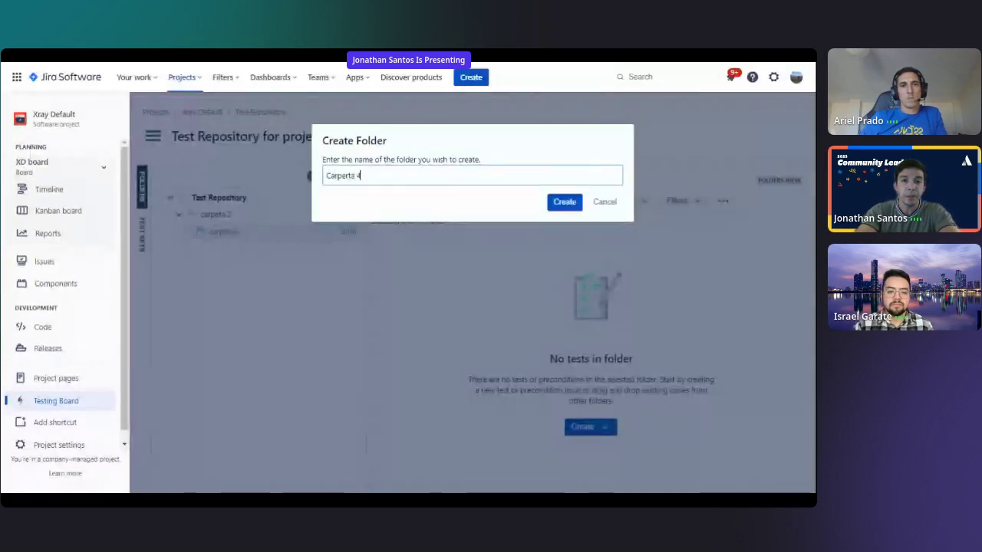
key("Return")
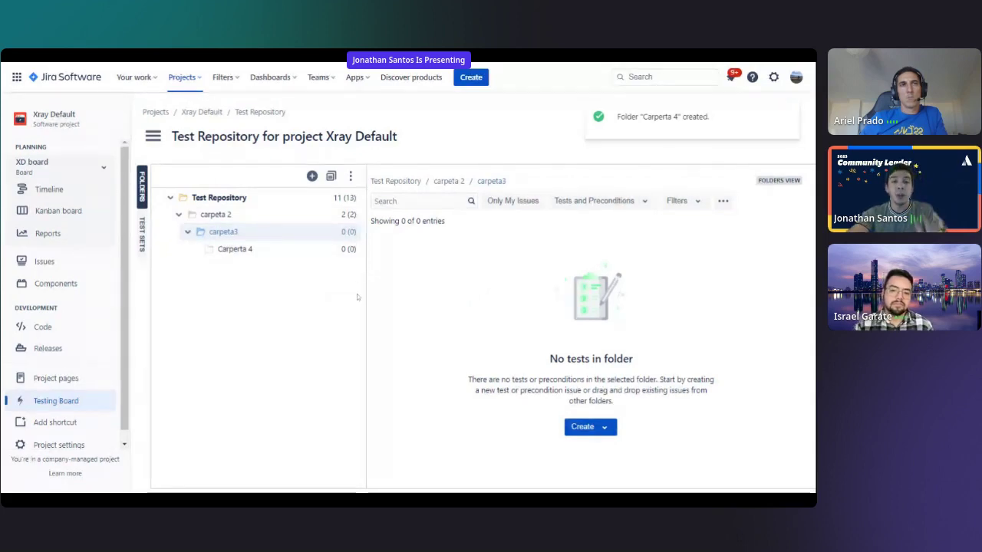
Show the repository's test sets and start a new issue of type Story in the Xray Default project
left_click(142, 238)
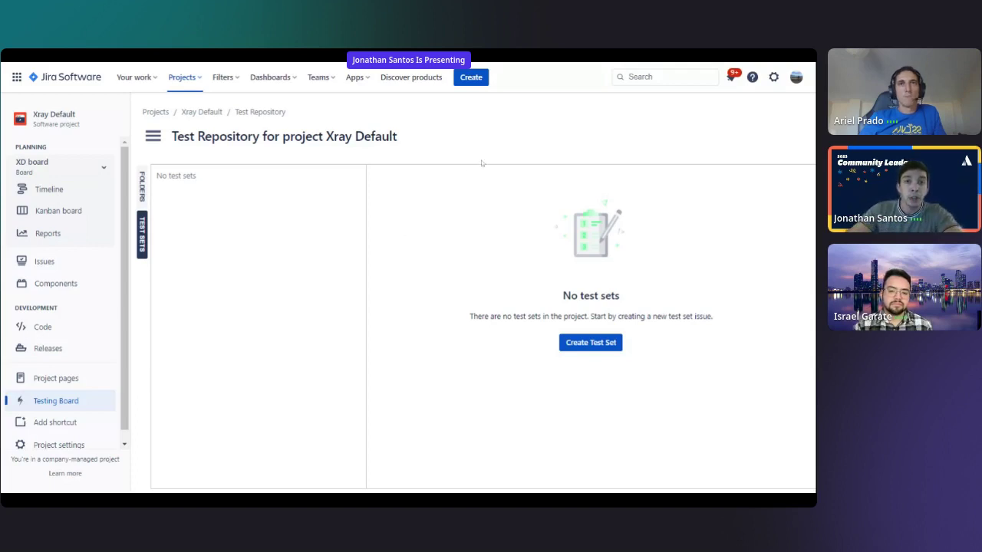
left_click(471, 77)
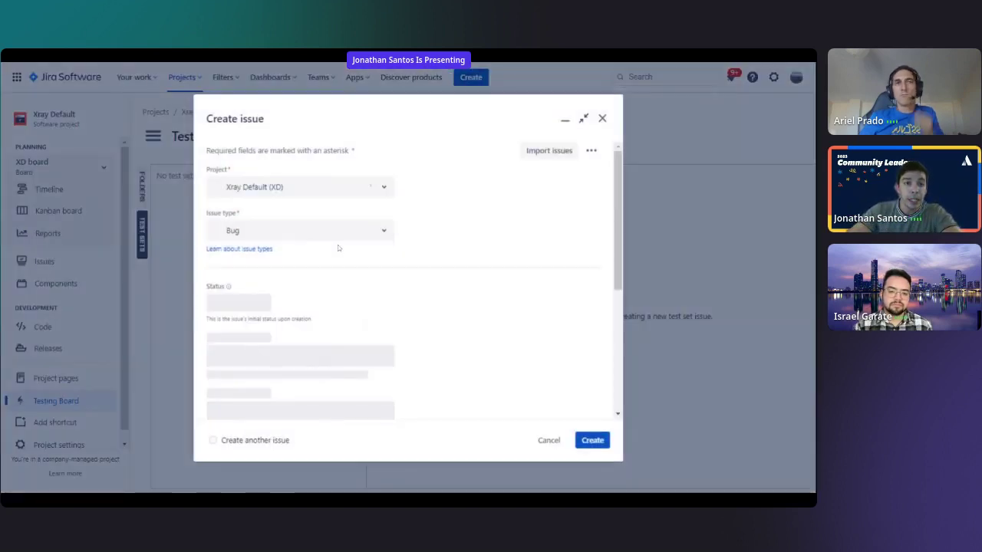
left_click(387, 230)
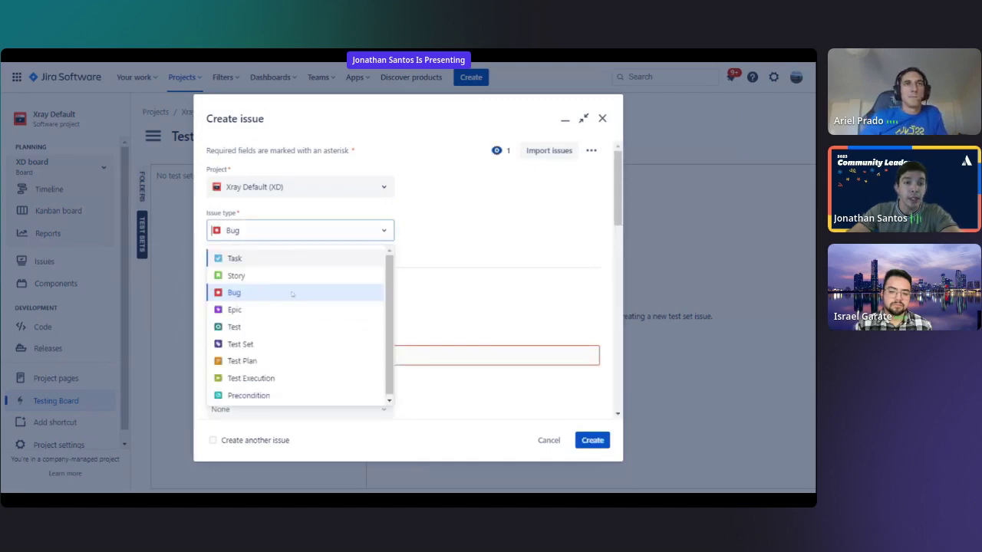
scroll(418, 270, "down", 2)
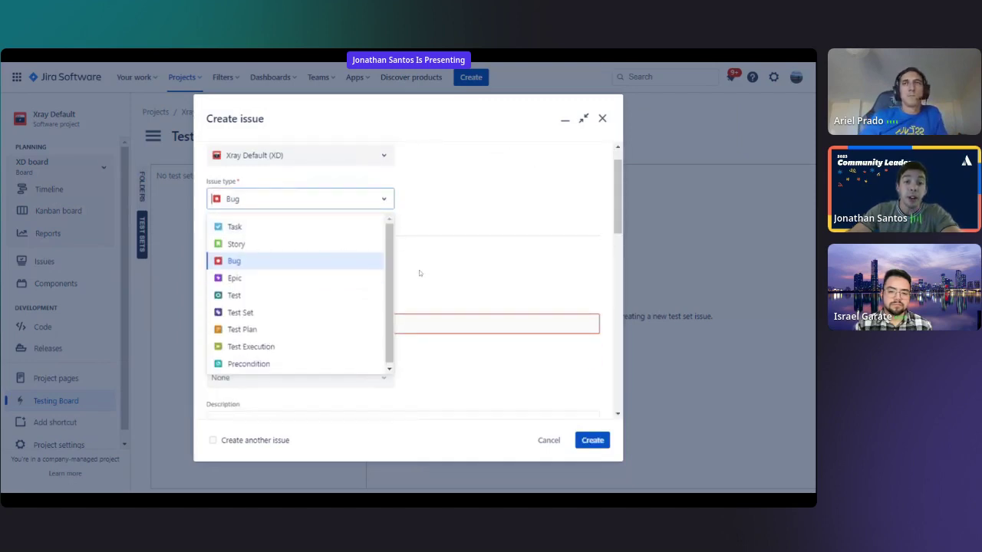
scroll(399, 279, "up", 2)
scroll(472, 240, "down", 2)
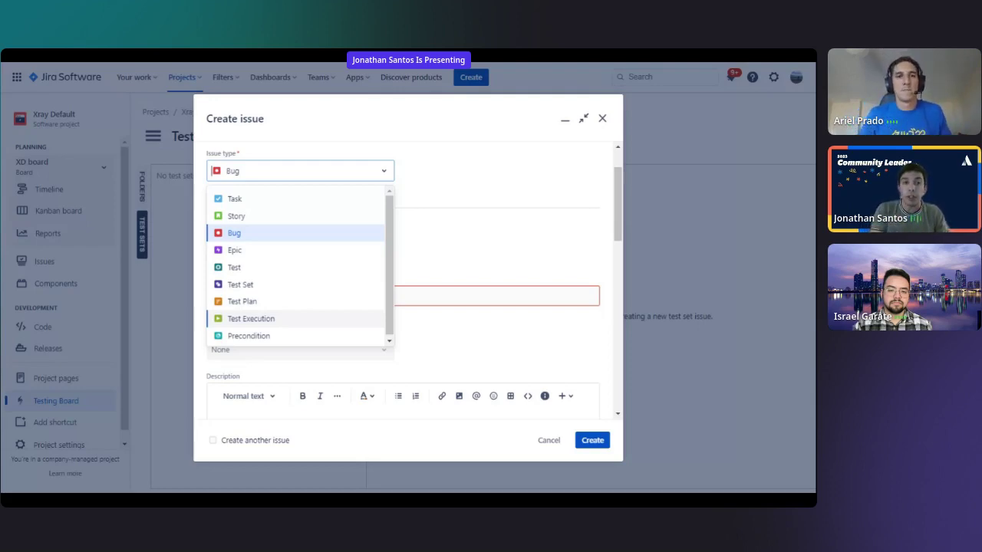
left_click(270, 223)
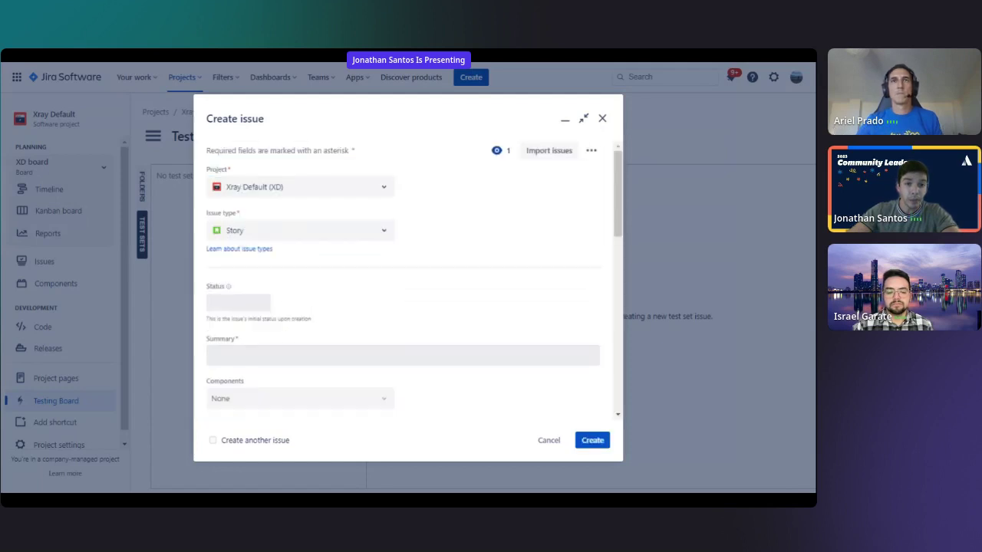
Enter "HDU Demo Atlassian Experts" as the story's summary, create the issue and dismiss the notification
type("HDU")
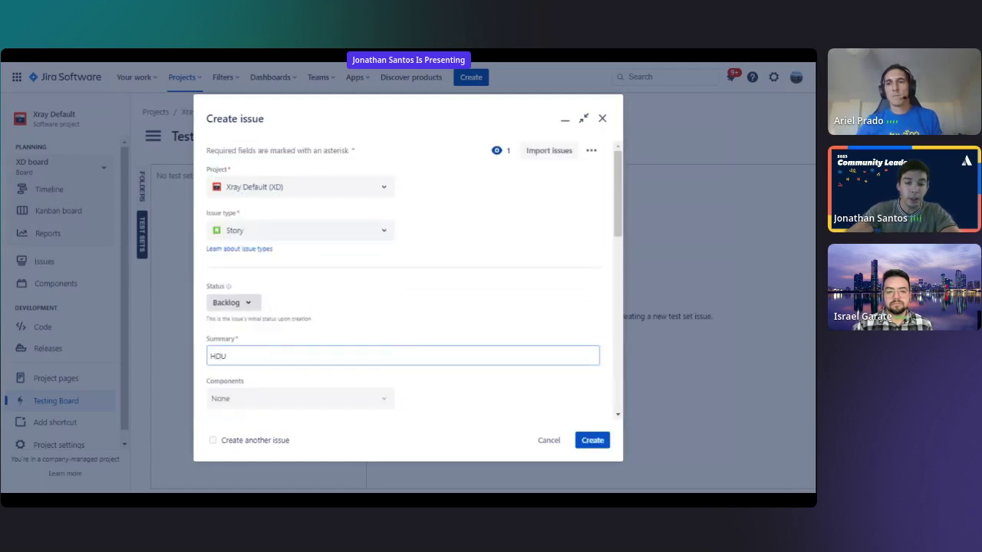
type(" Demo Atlass")
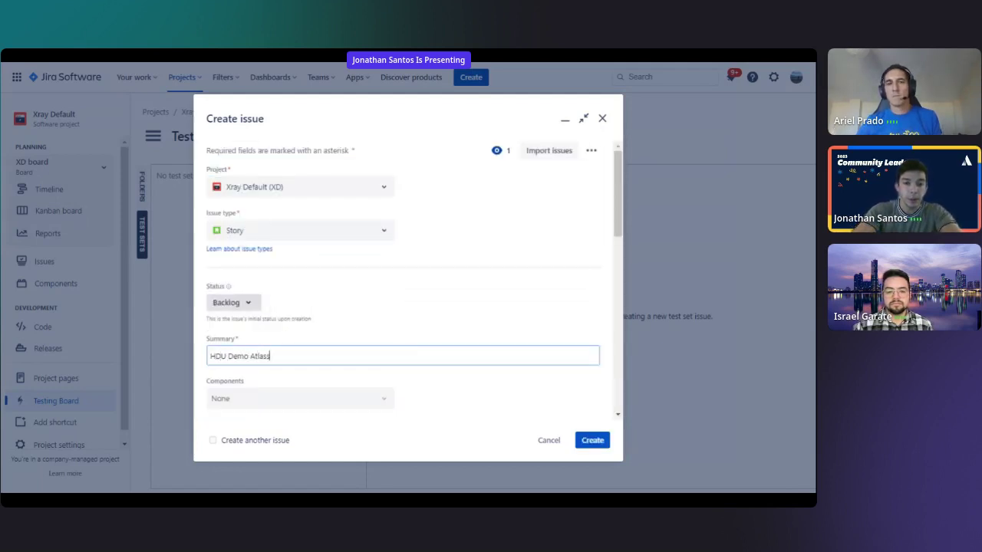
type("ian Experts")
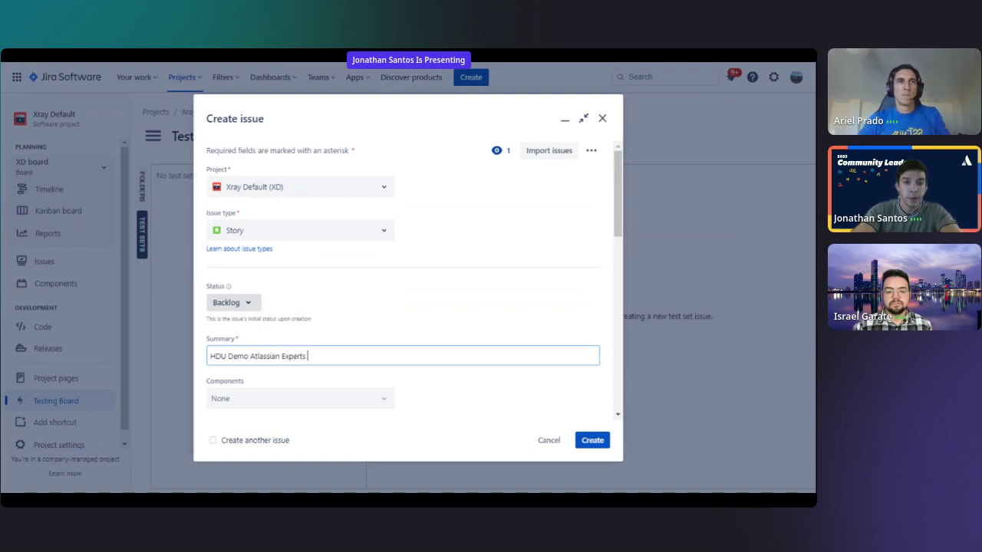
scroll(567, 244, "down", 10)
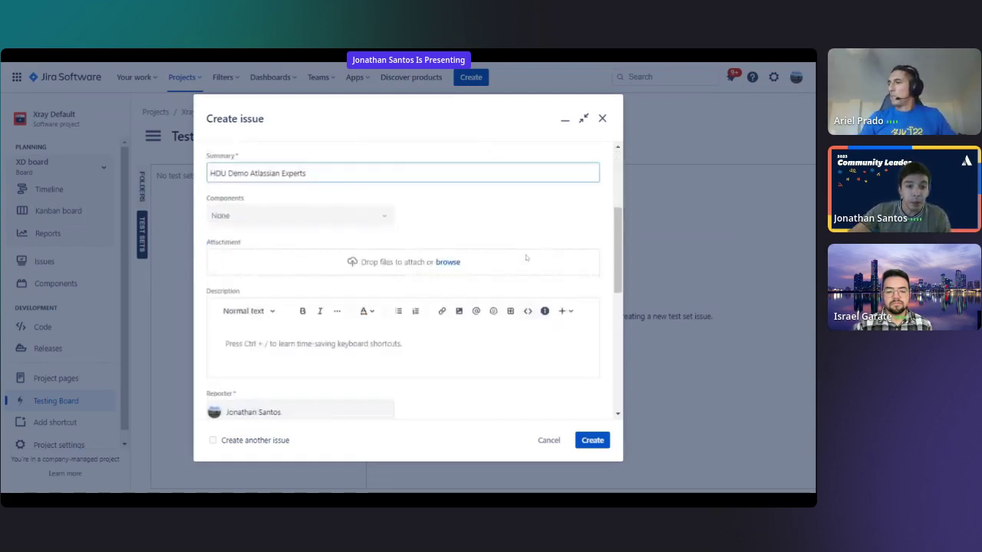
scroll(526, 258, "up", 10)
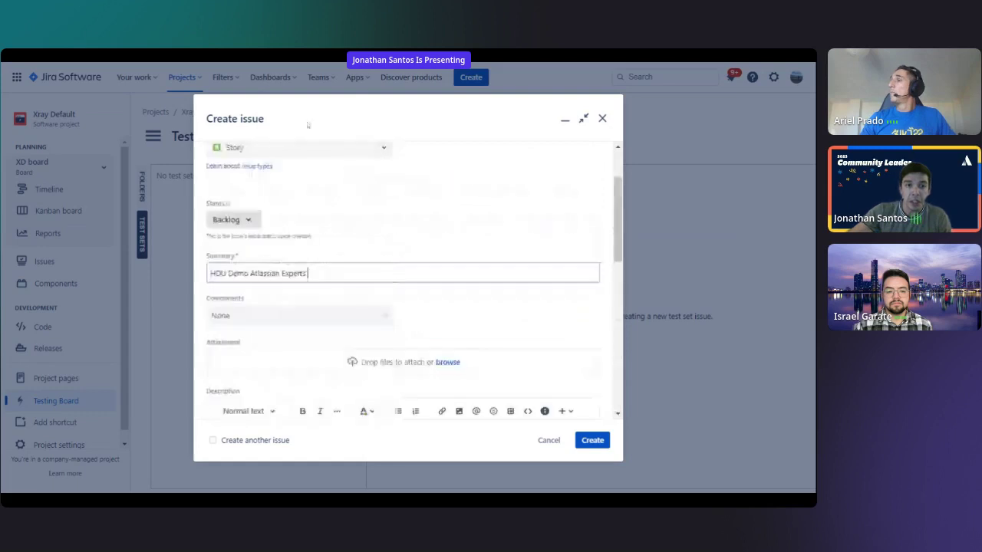
scroll(414, 292, "up", 2)
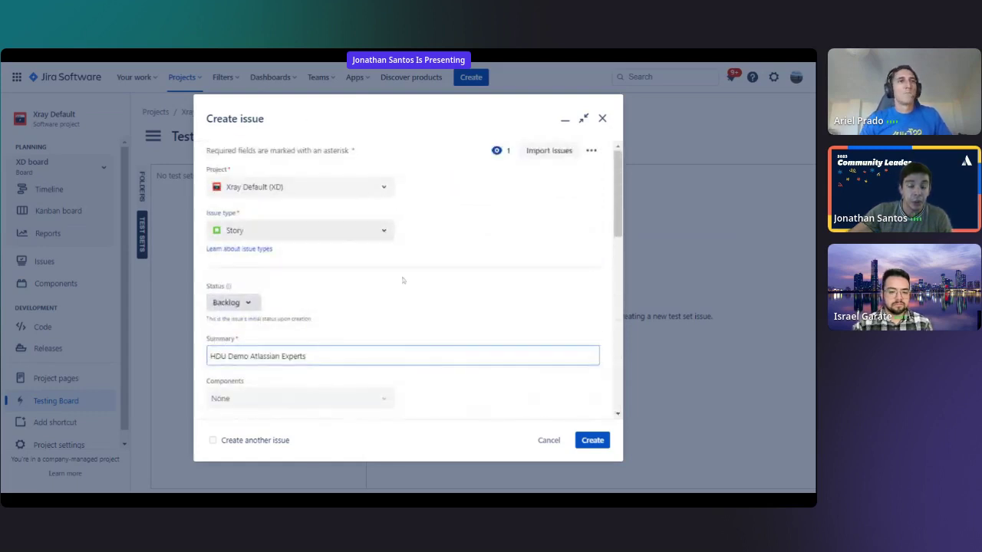
scroll(379, 227, "down", 3)
scroll(379, 228, "up", 3)
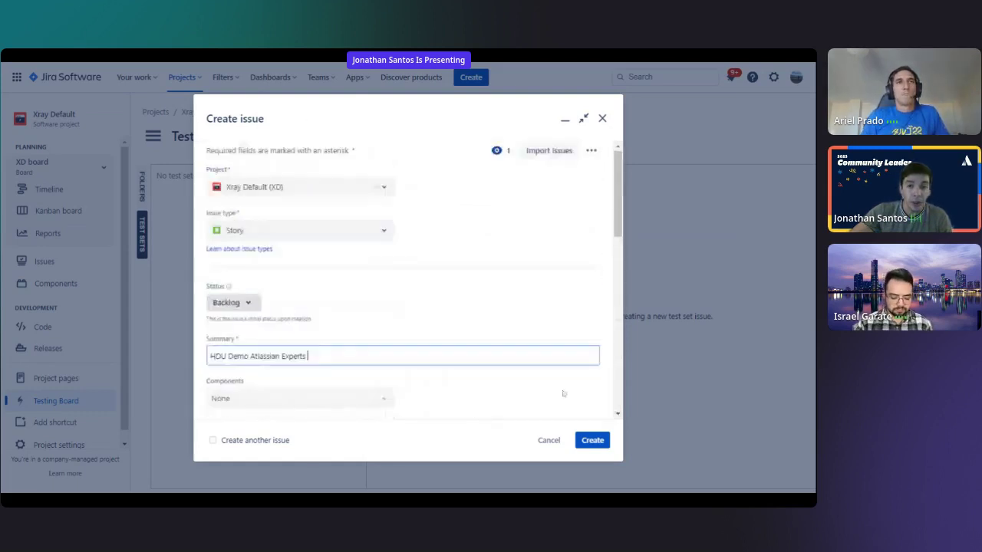
left_click(599, 439)
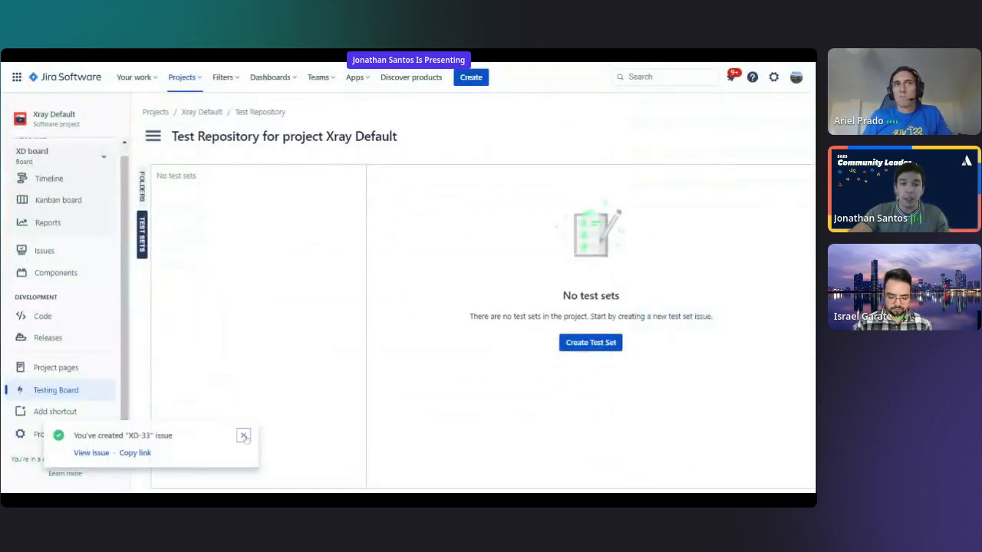
left_click(242, 435)
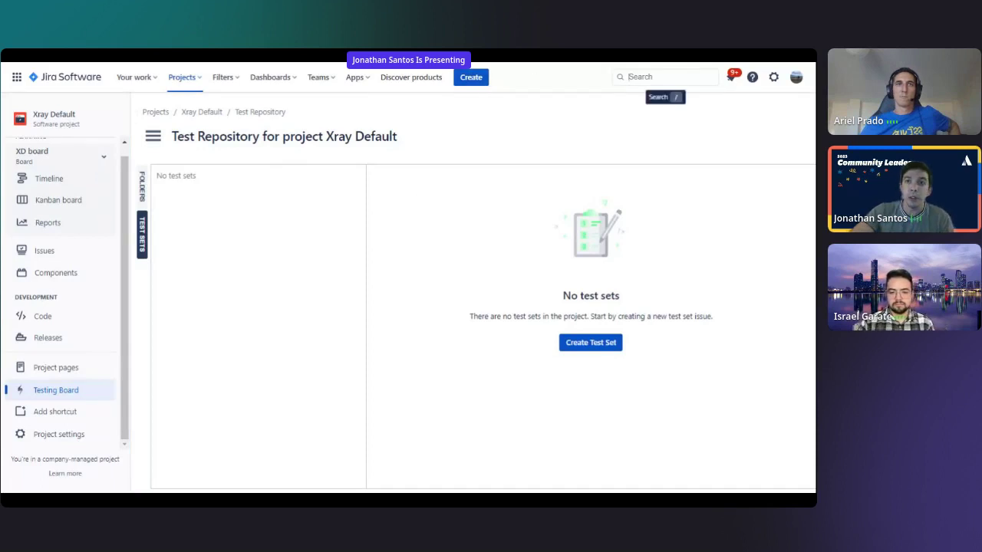
Search Jira for "hdu" and open the HDU Demo Atlassian Experts story
left_click(644, 76)
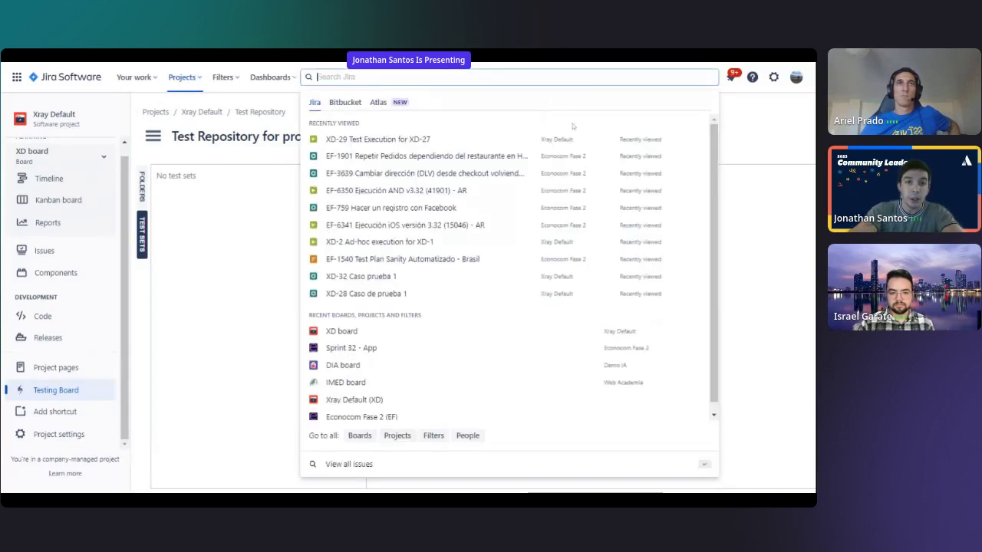
type("hdu")
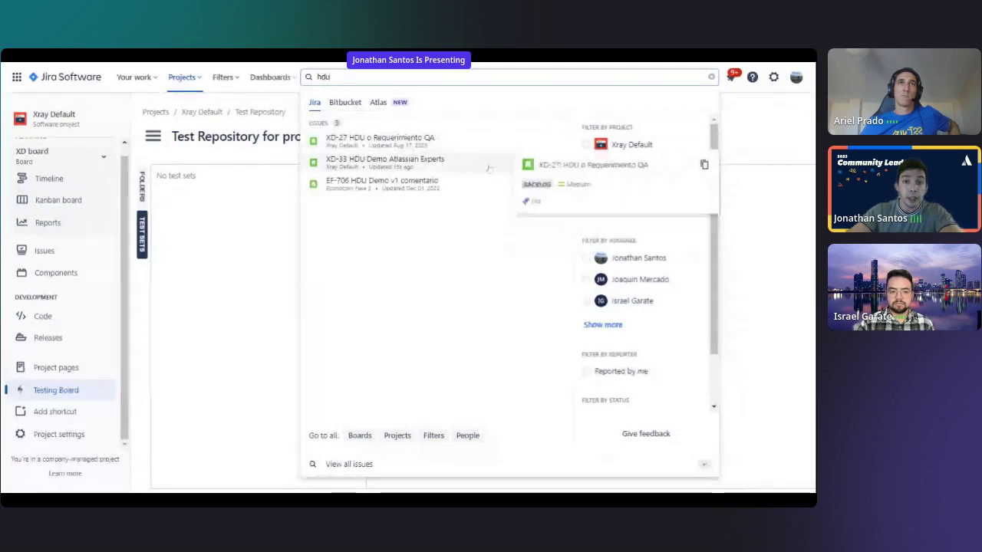
left_click(500, 165)
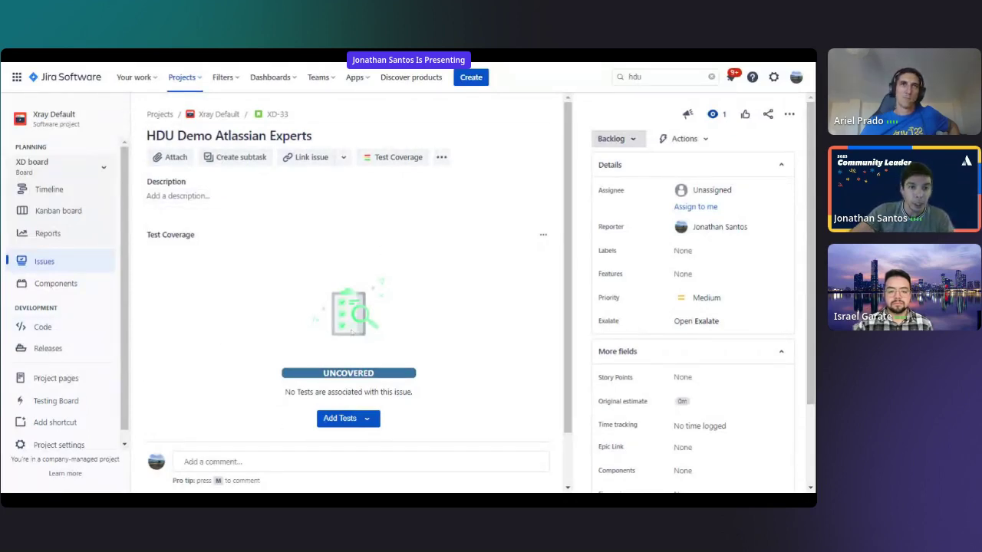
Add a new test to the story's test coverage, keeping the suggested summary "Test HDU Demo Atlassian Experts" and the default field values
scroll(251, 227, "down", 1)
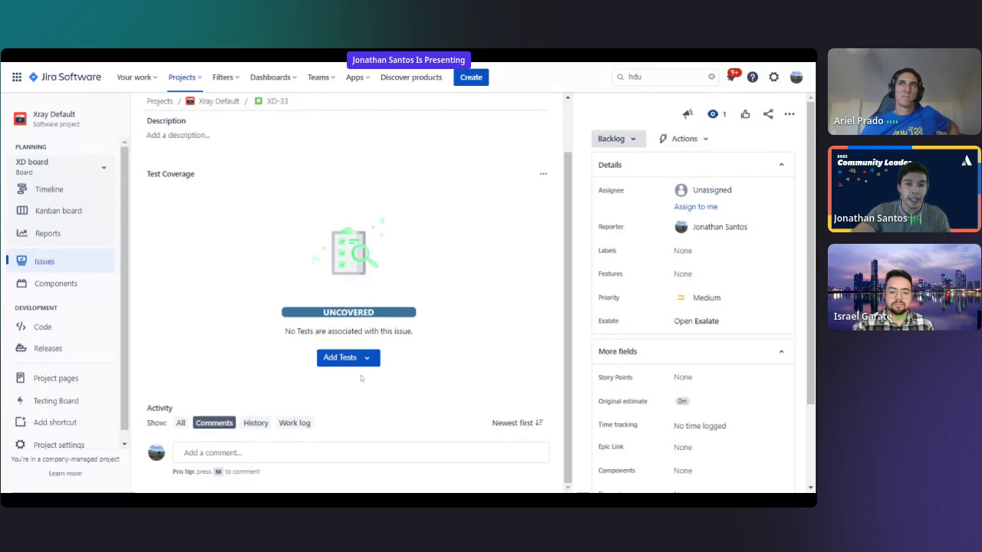
scroll(360, 375, "up", 1)
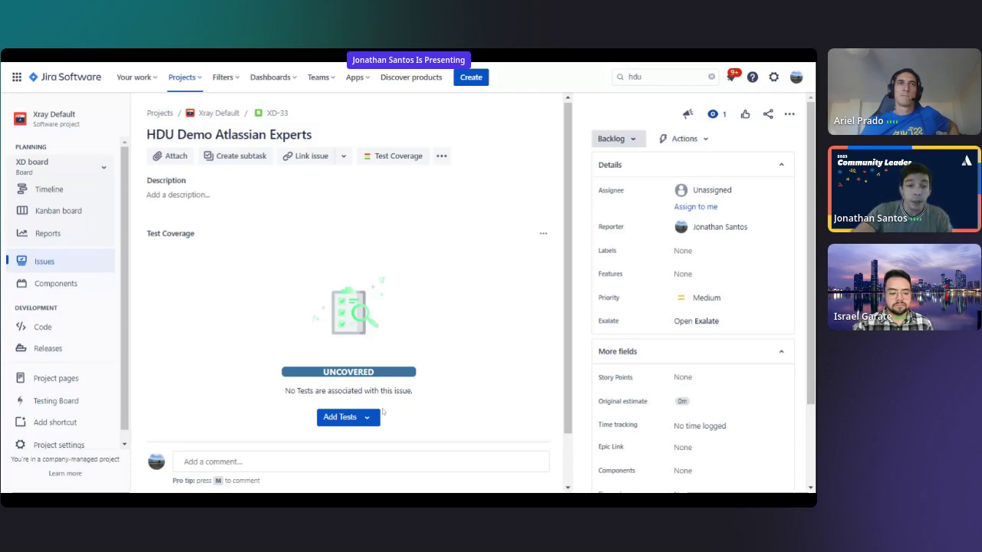
left_click(373, 421)
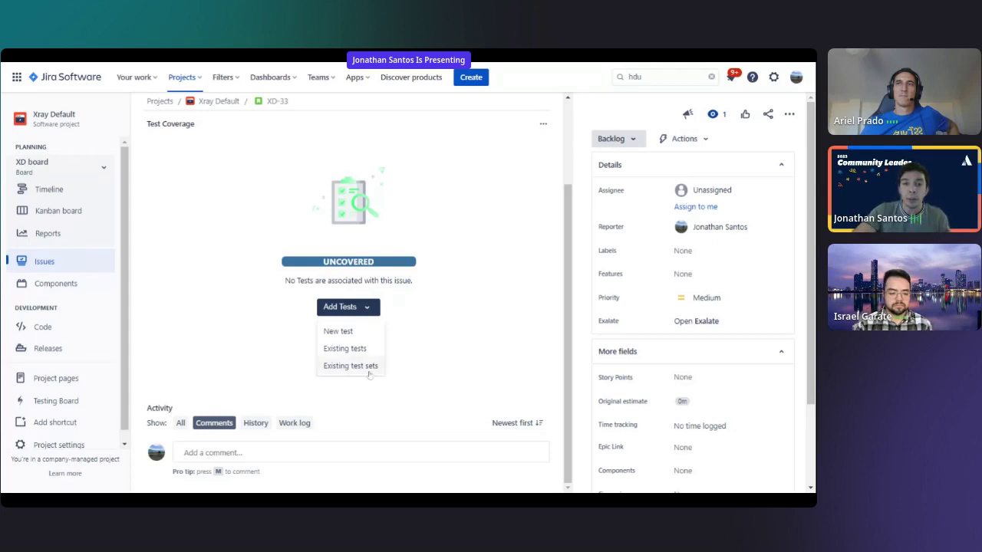
left_click(368, 331)
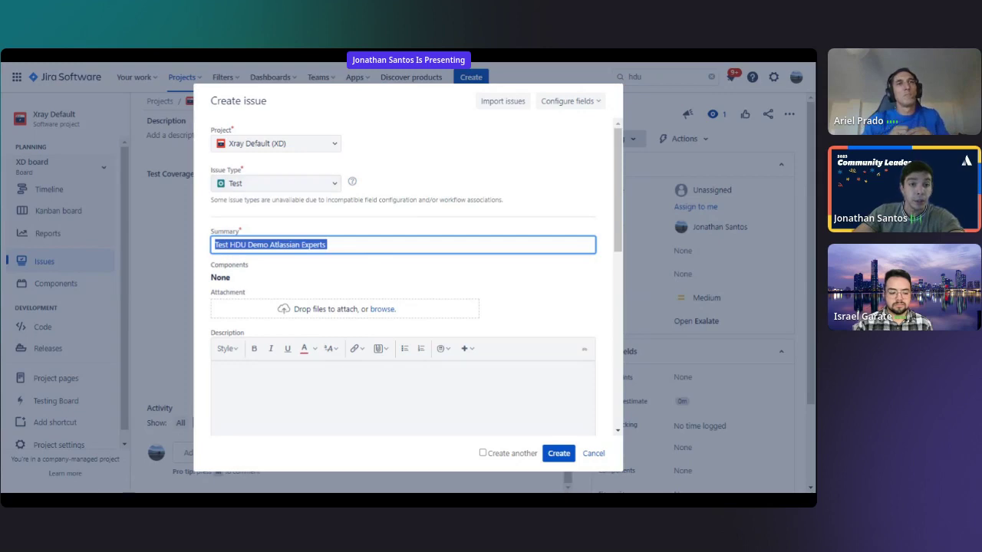
scroll(403, 307, "down", 5)
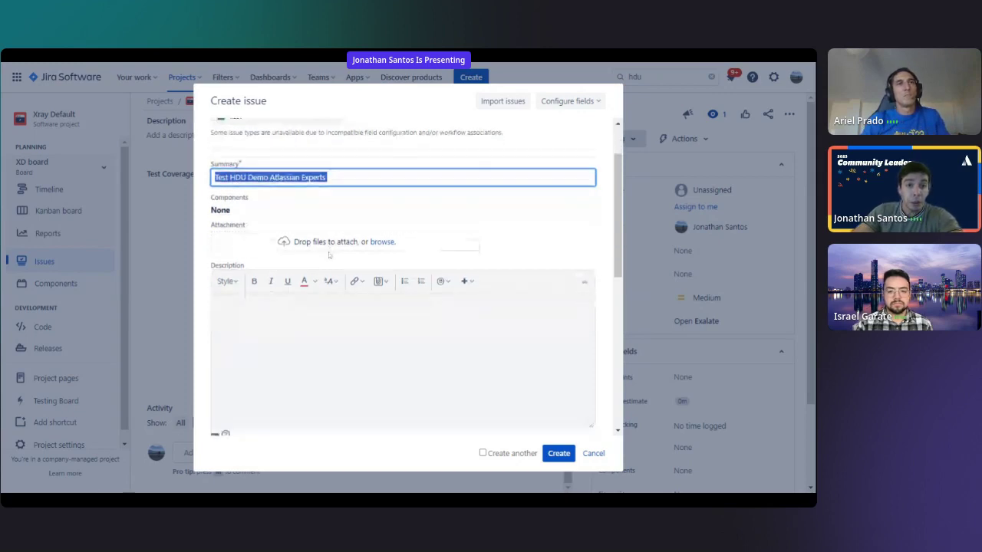
scroll(347, 311, "down", 5)
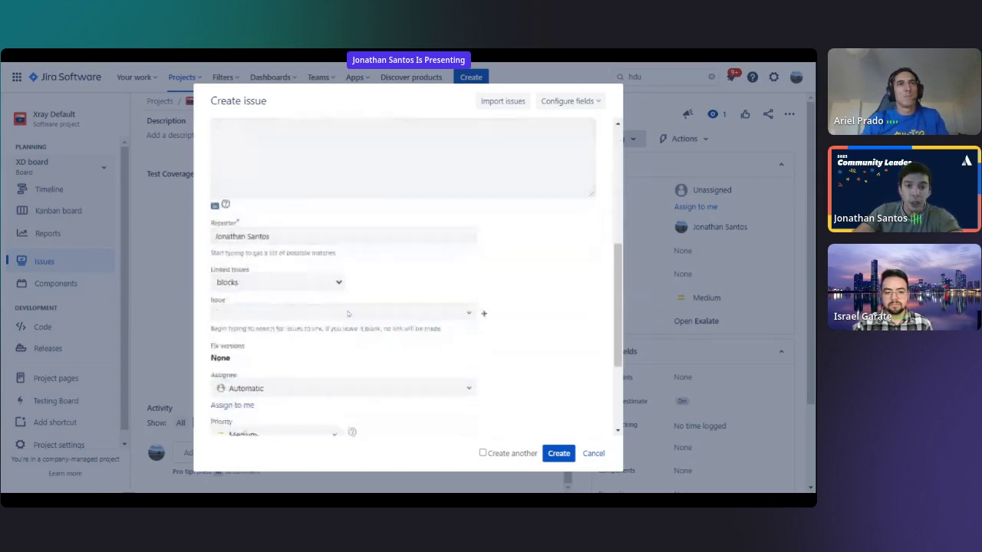
scroll(342, 302, "down", 3)
scroll(340, 302, "up", 5)
scroll(344, 300, "down", 5)
scroll(353, 310, "down", 3)
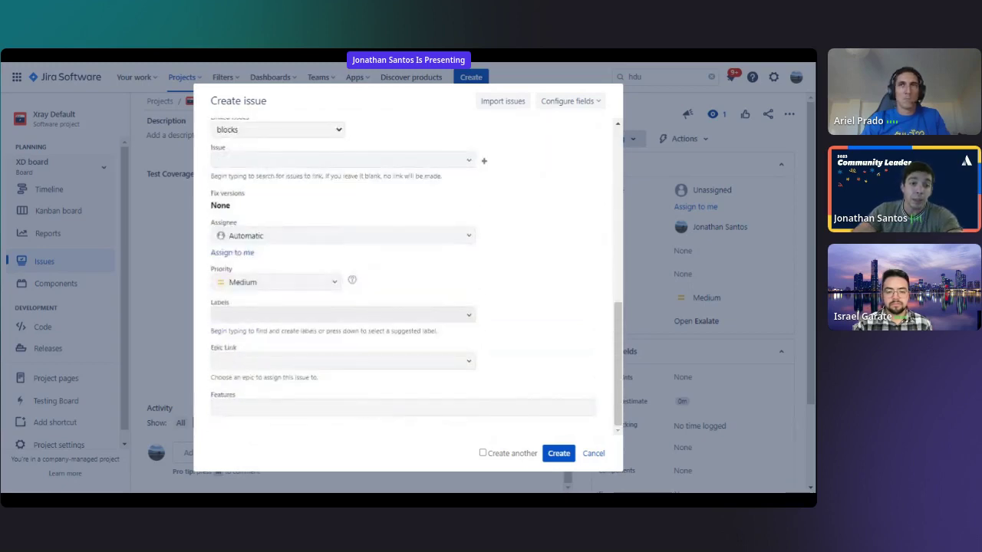
scroll(417, 326, "up", 5)
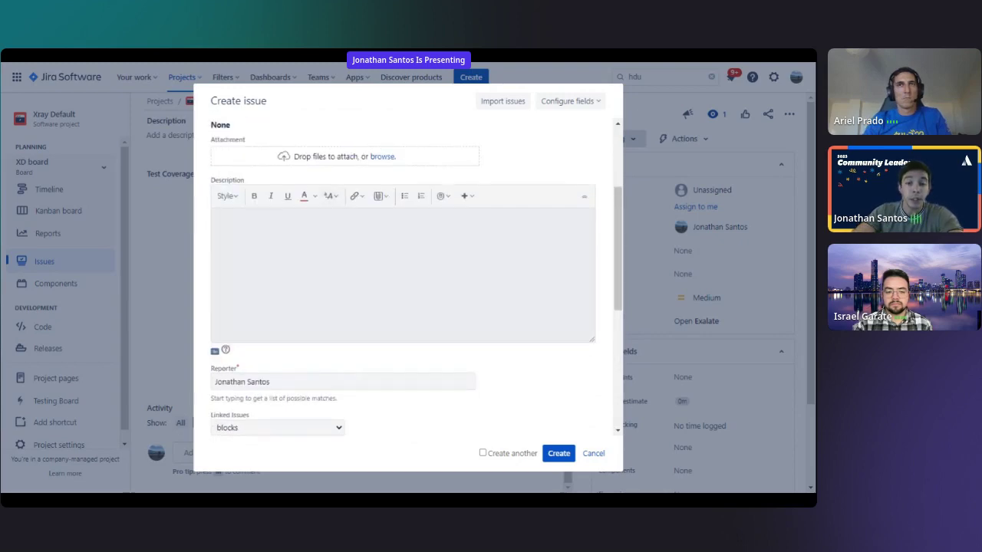
scroll(421, 324, "down", 3)
left_click(559, 453)
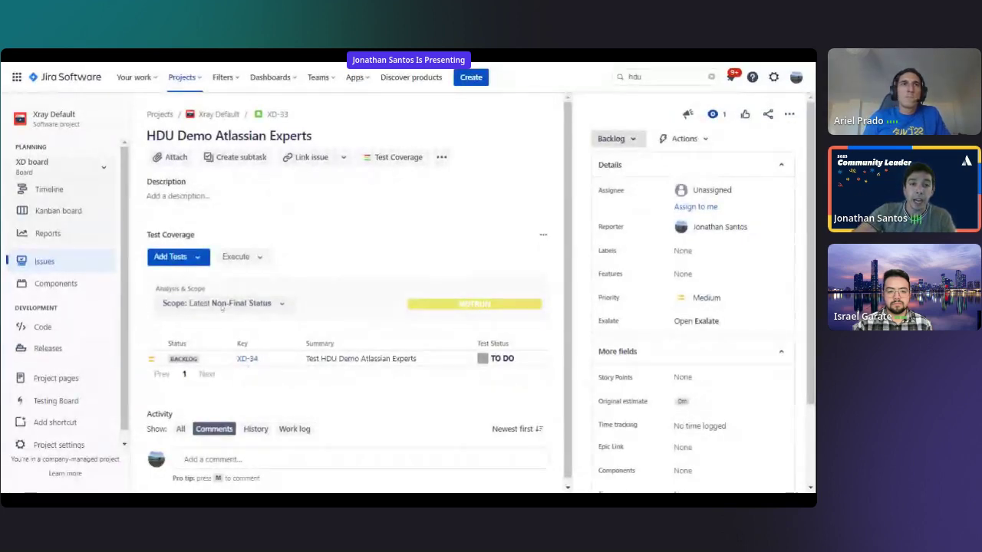
Check the story's test coverage status and open the linked test Test HDU Demo Atlassian Experts
scroll(319, 266, "down", 1)
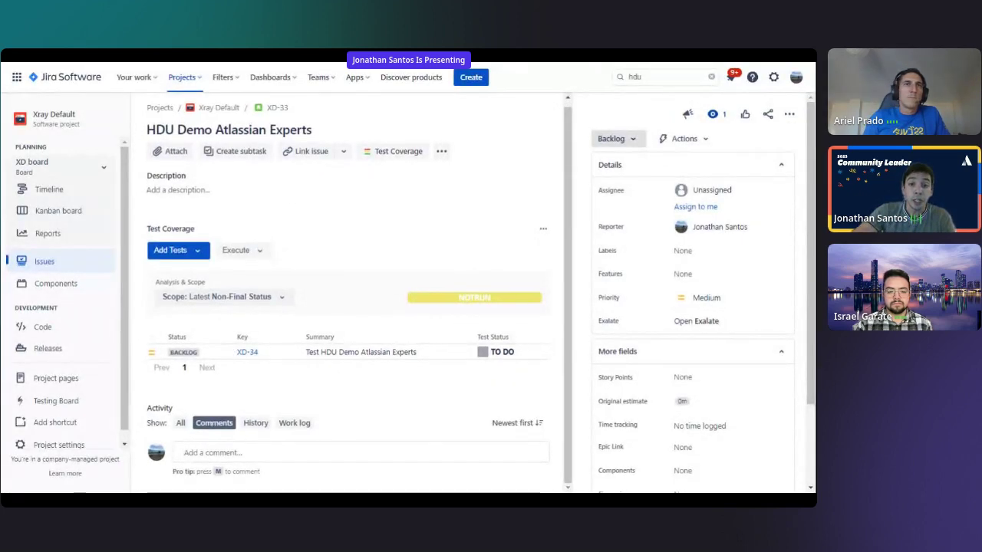
left_click_drag(447, 299, 498, 303)
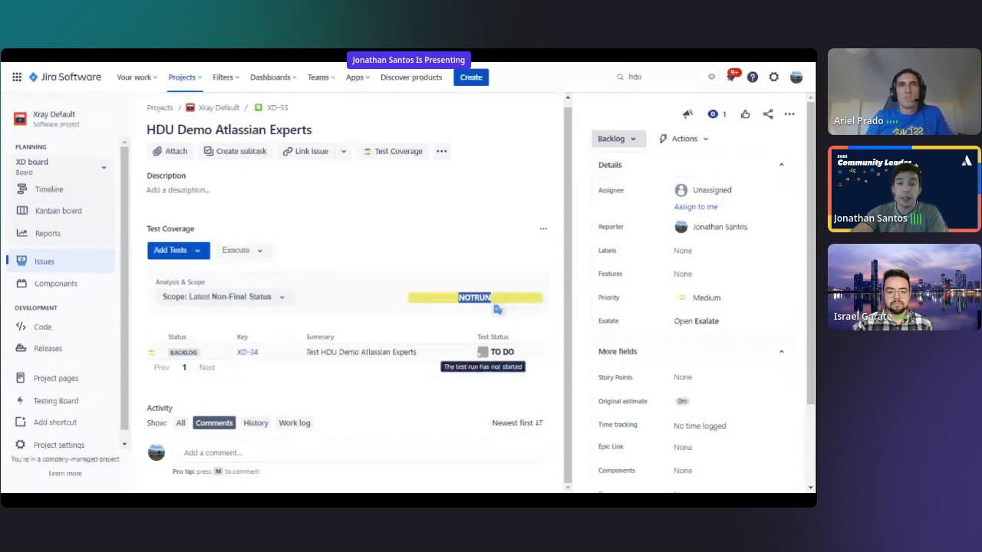
left_click(241, 353)
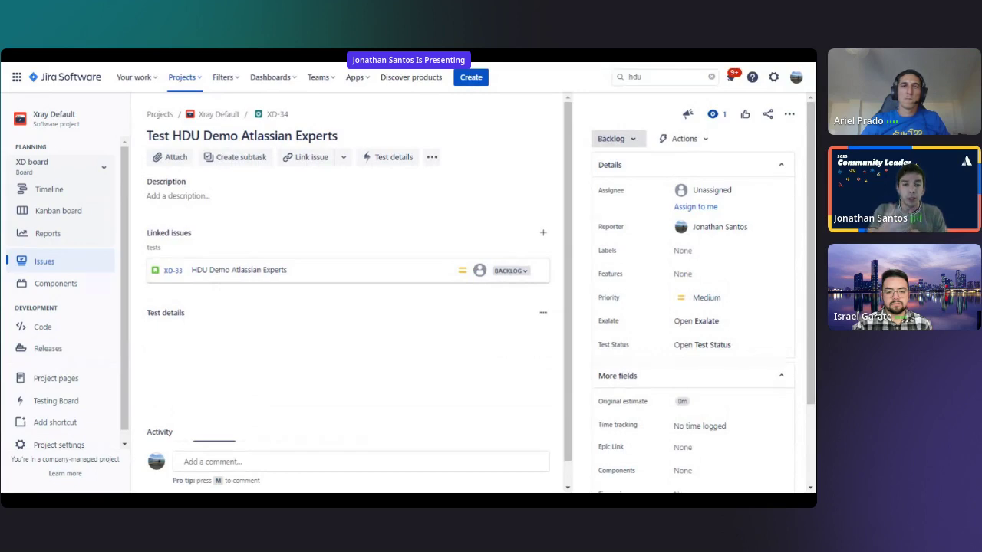
Review the test's linked story, the available test types and its preconditions, ending on the test details
scroll(419, 364, "down", 1)
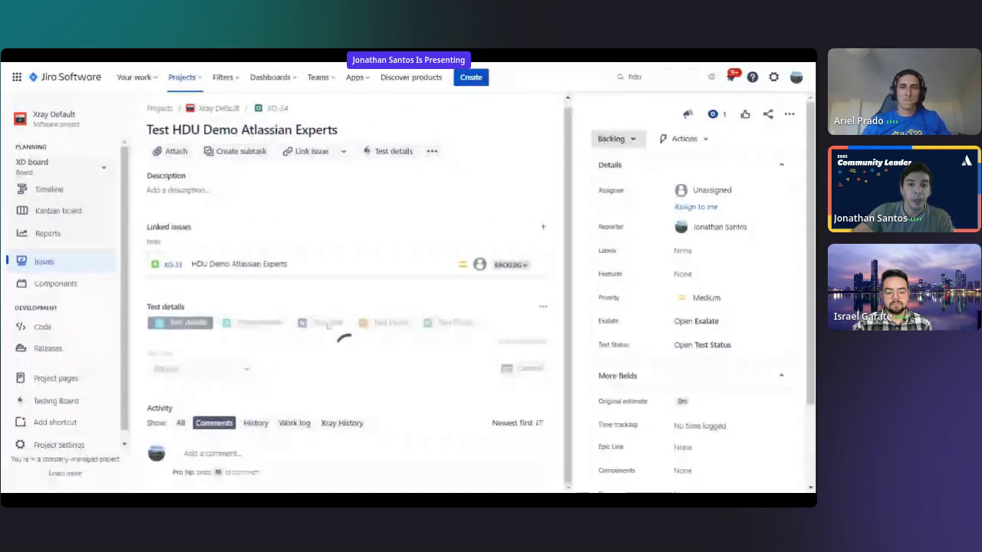
scroll(330, 322, "down", 2)
scroll(330, 322, "up", 2)
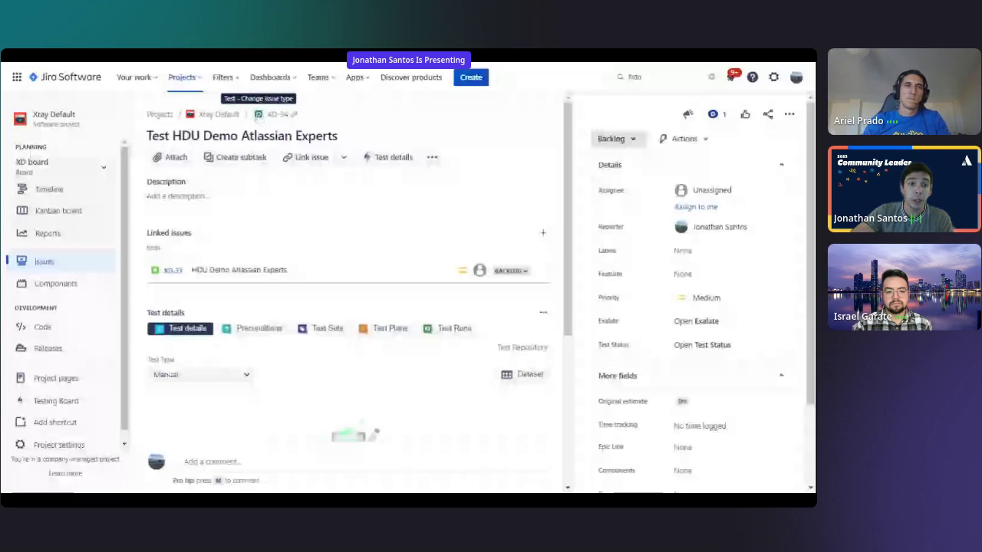
scroll(244, 227, "down", 2)
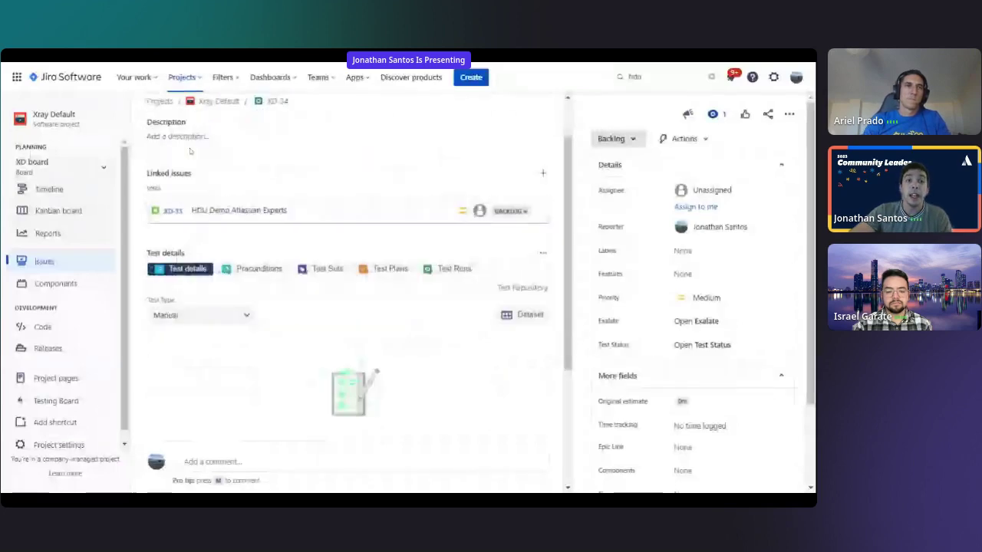
left_click_drag(166, 189, 147, 188)
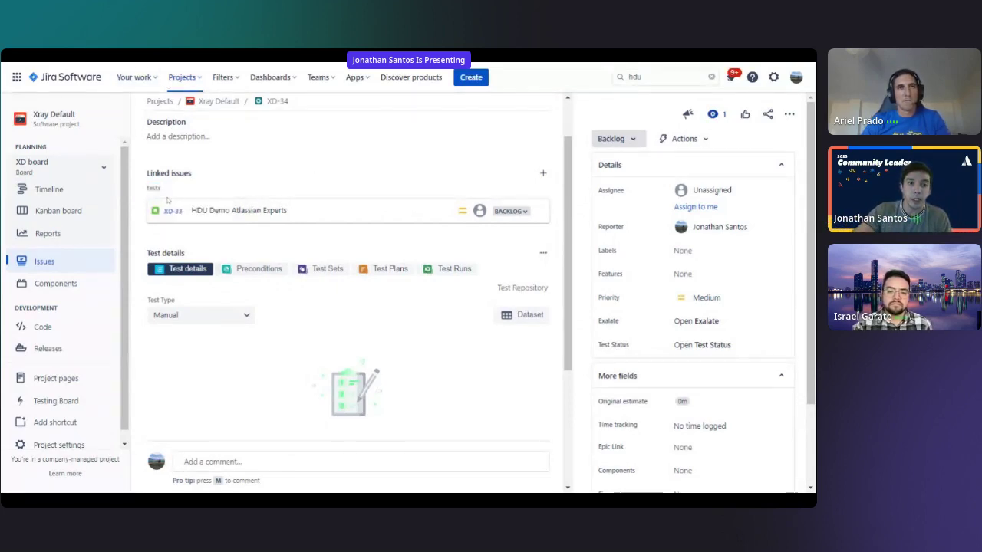
scroll(231, 258, "down", 1)
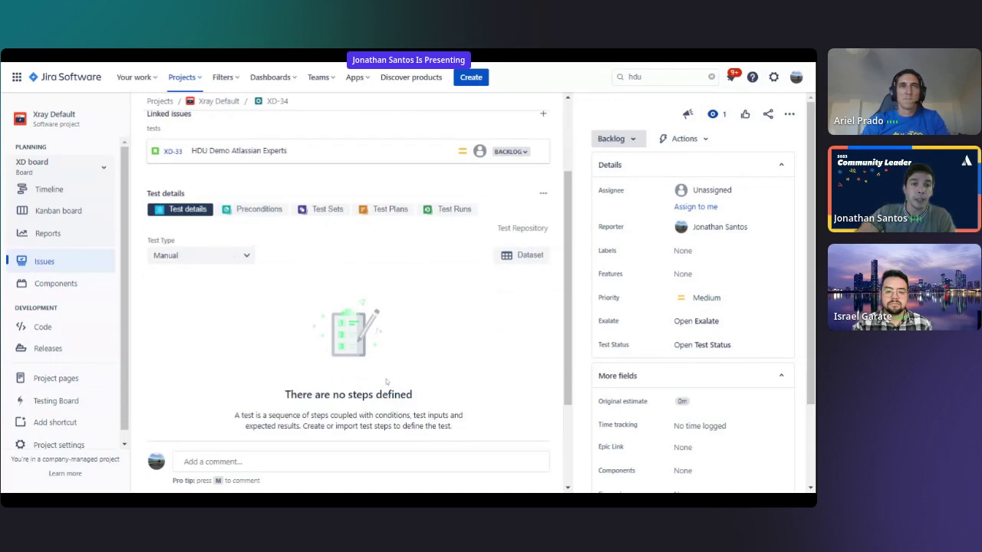
left_click(220, 258)
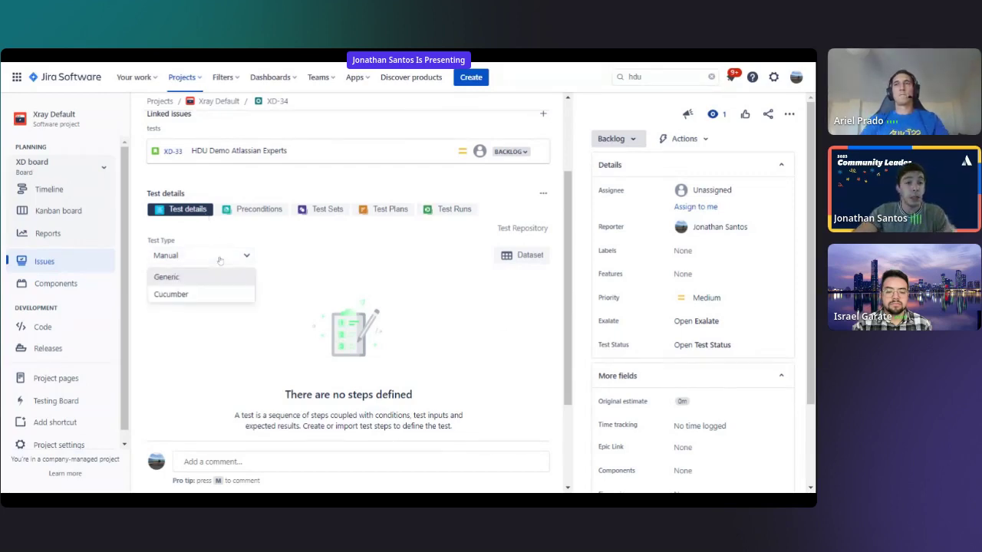
left_click(253, 209)
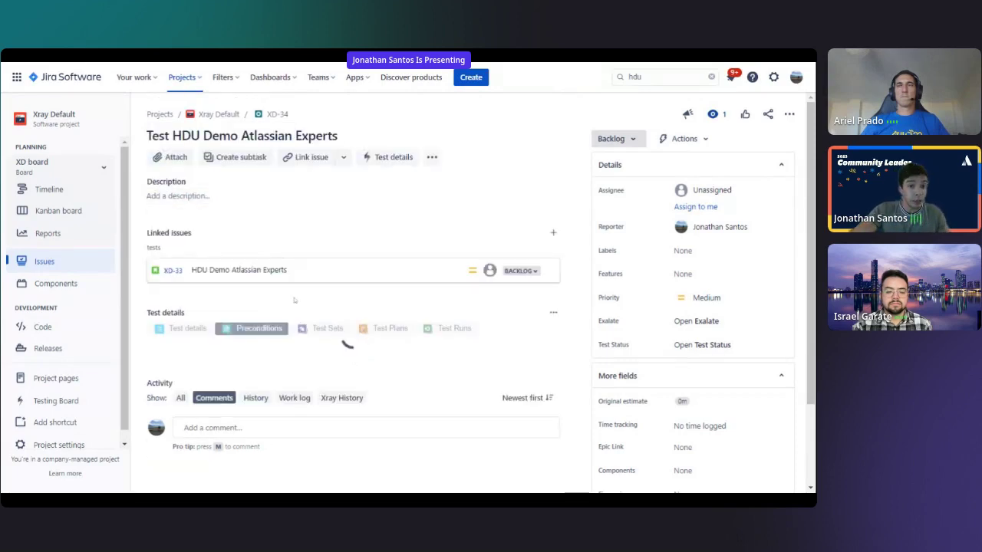
scroll(325, 331, "down", 1)
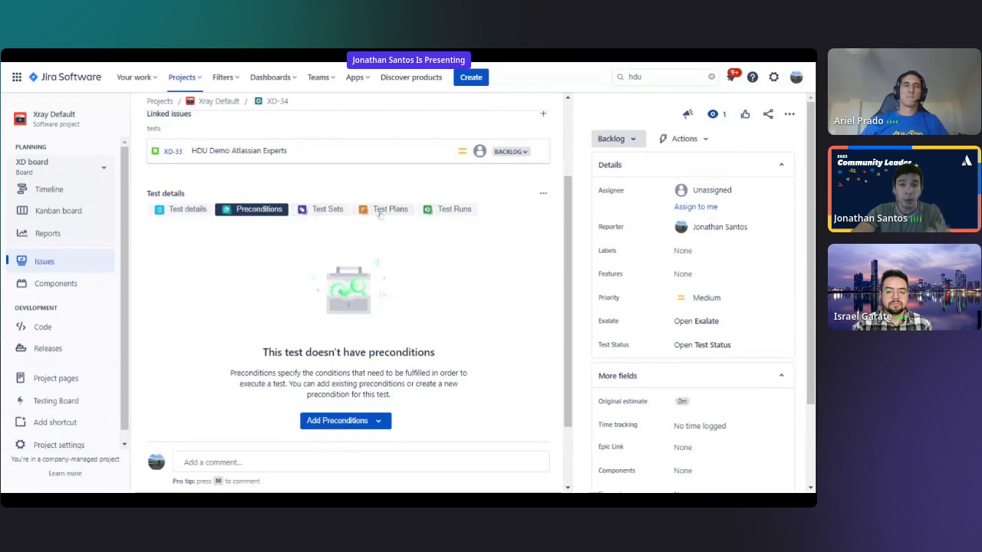
left_click(161, 209)
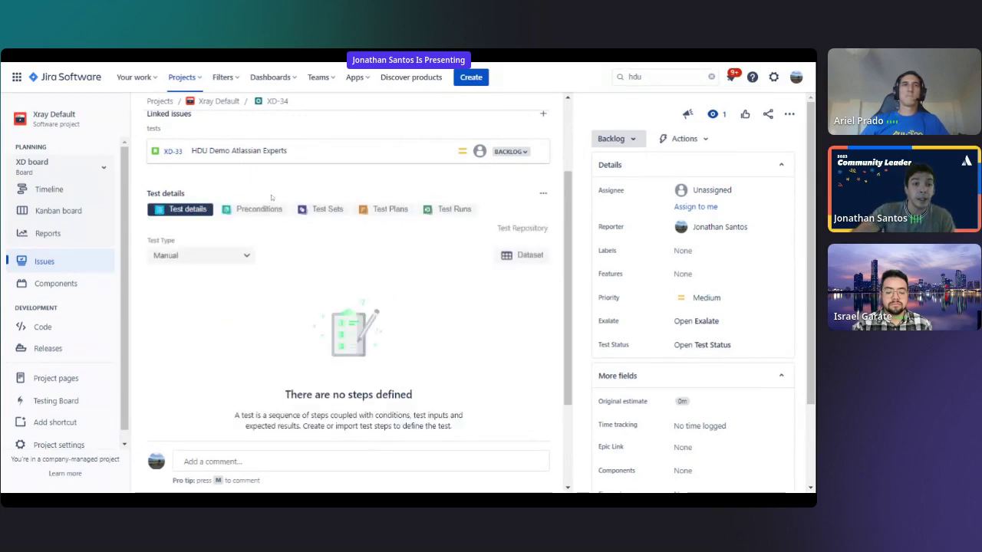
Add a Call Test step to the manual test that calls XD-32 Caso prueba 1
scroll(195, 241, "down", 1)
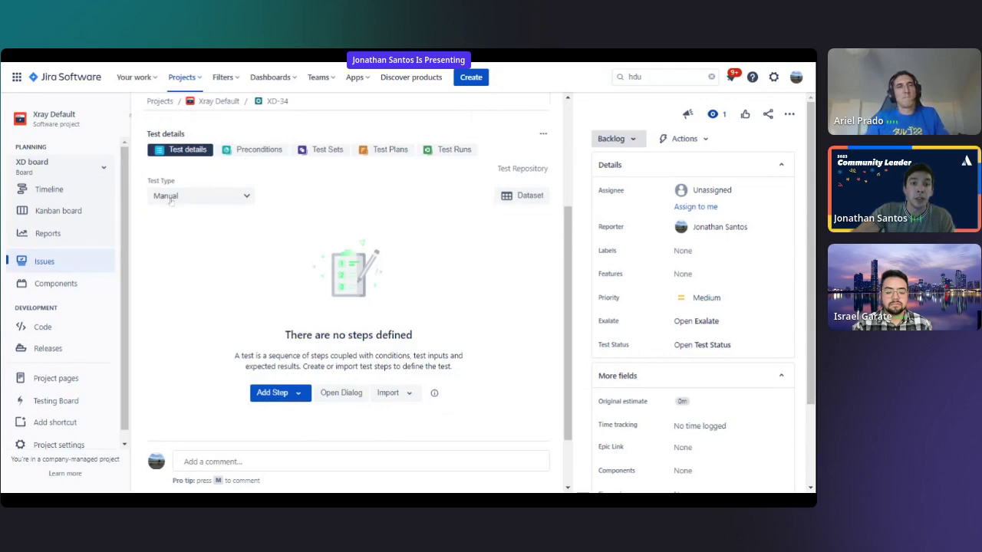
scroll(213, 187, "down", 1)
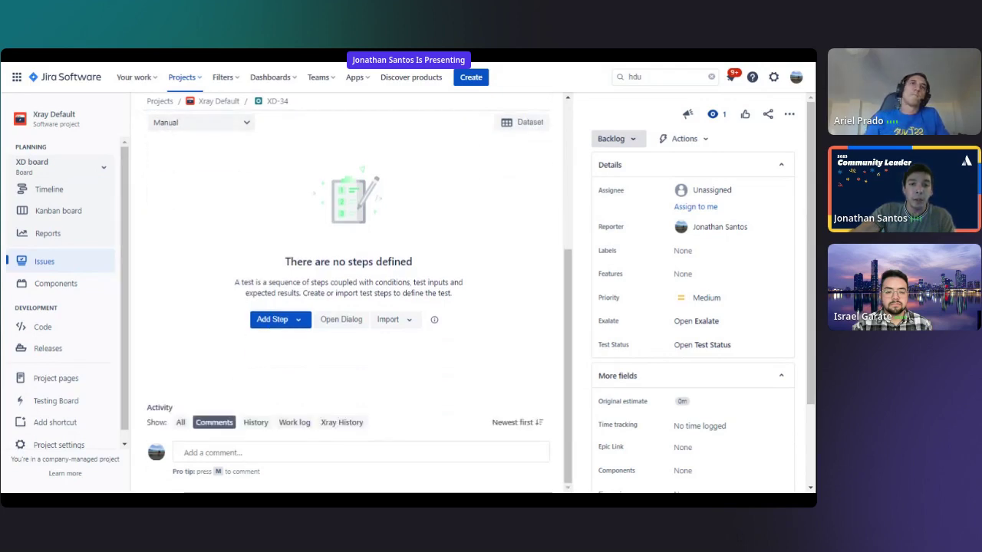
left_click(292, 321)
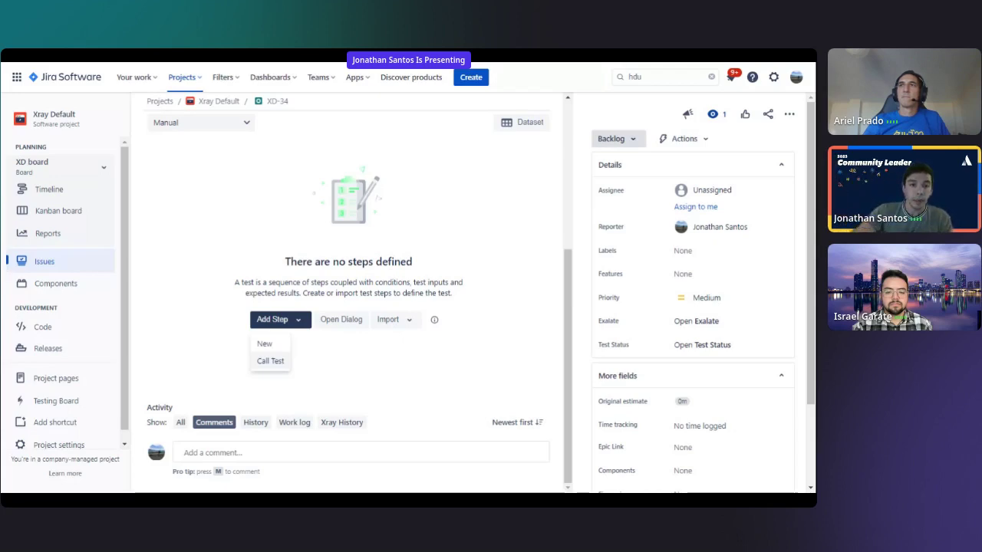
left_click(281, 362)
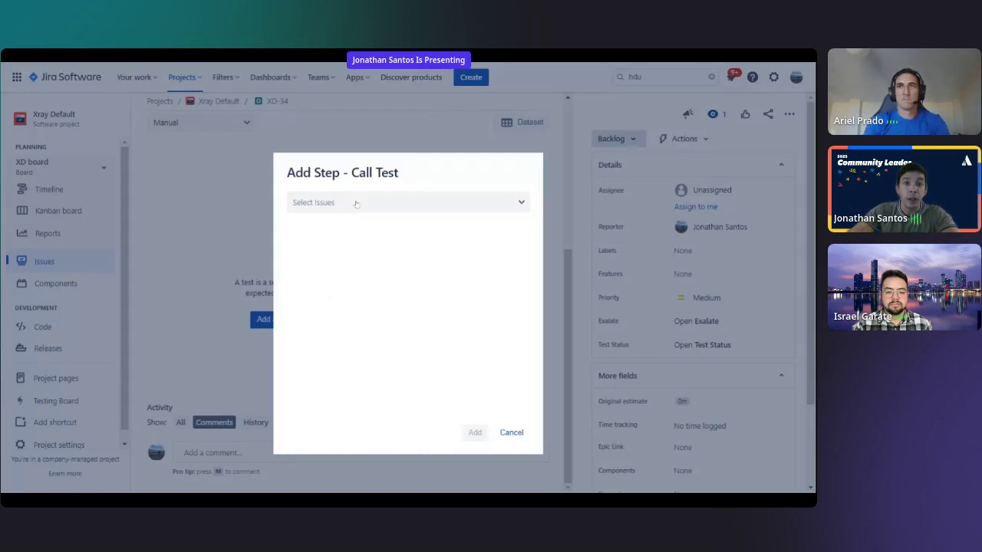
left_click(355, 204)
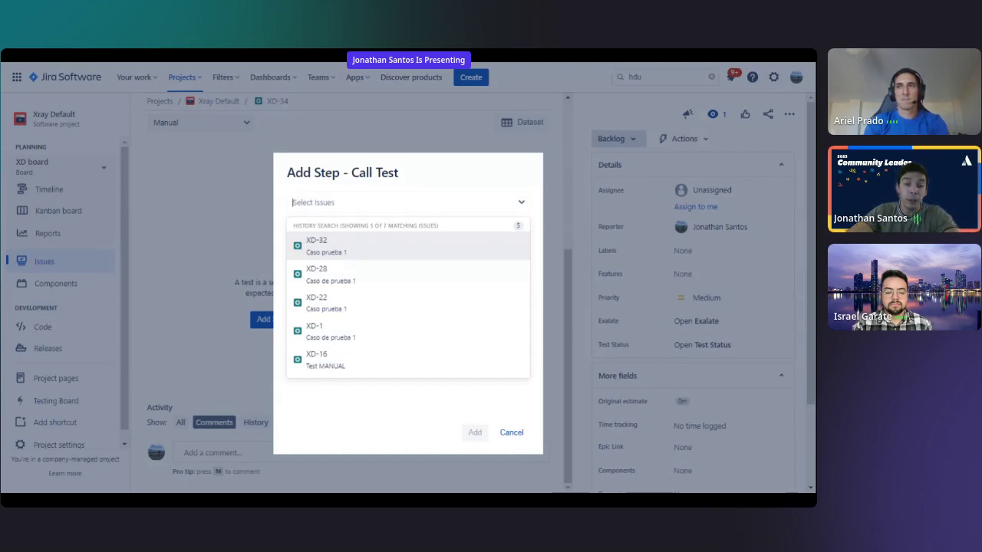
left_click(384, 244)
left_click(469, 435)
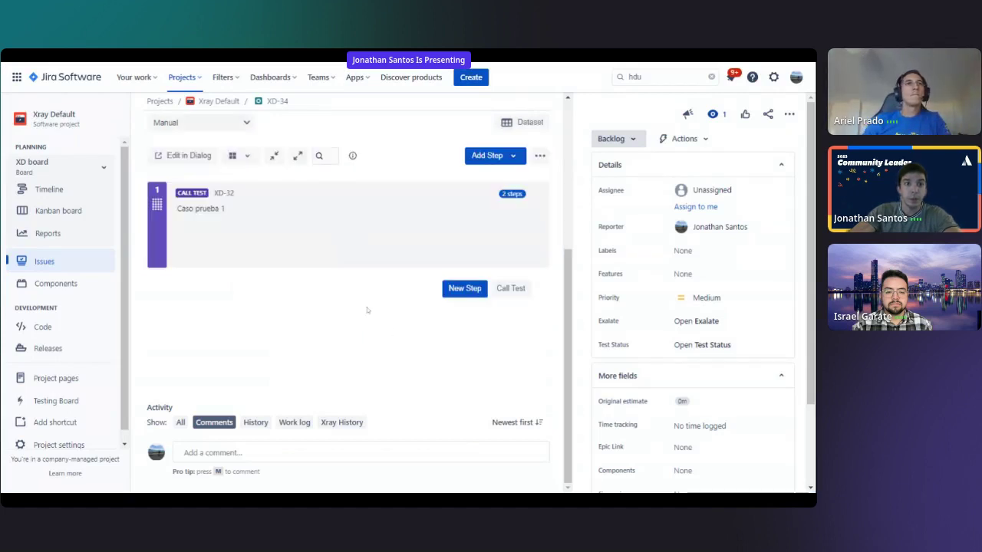
Add a new test step with the action "Acción 1" and the expected result "Resultado esperado", leaving its data empty
scroll(367, 309, "up", 2)
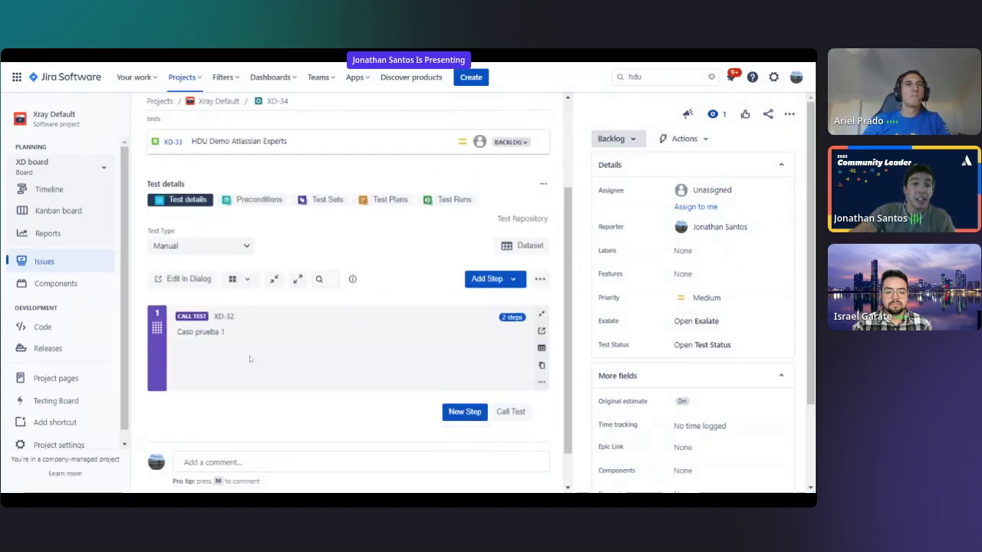
scroll(249, 358, "down", 1)
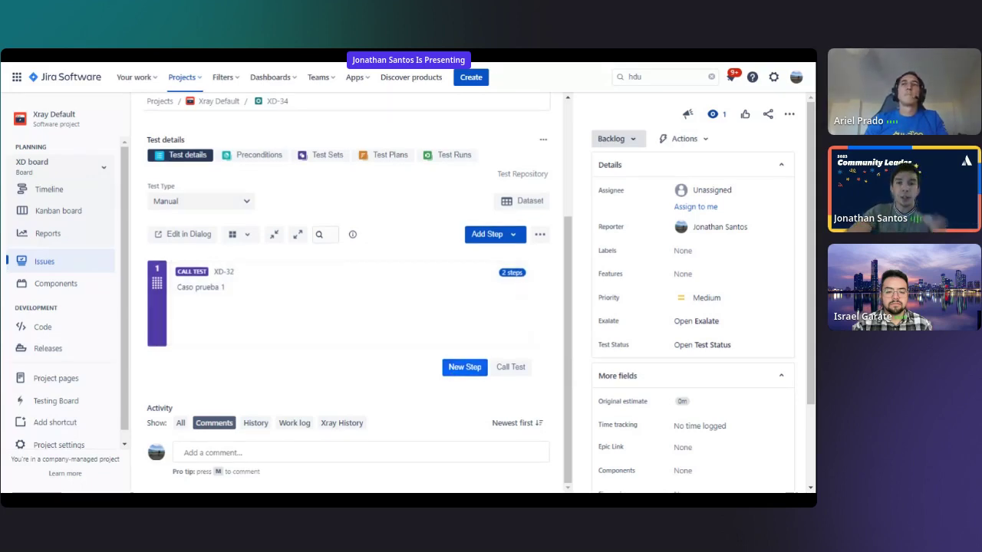
left_click(448, 376)
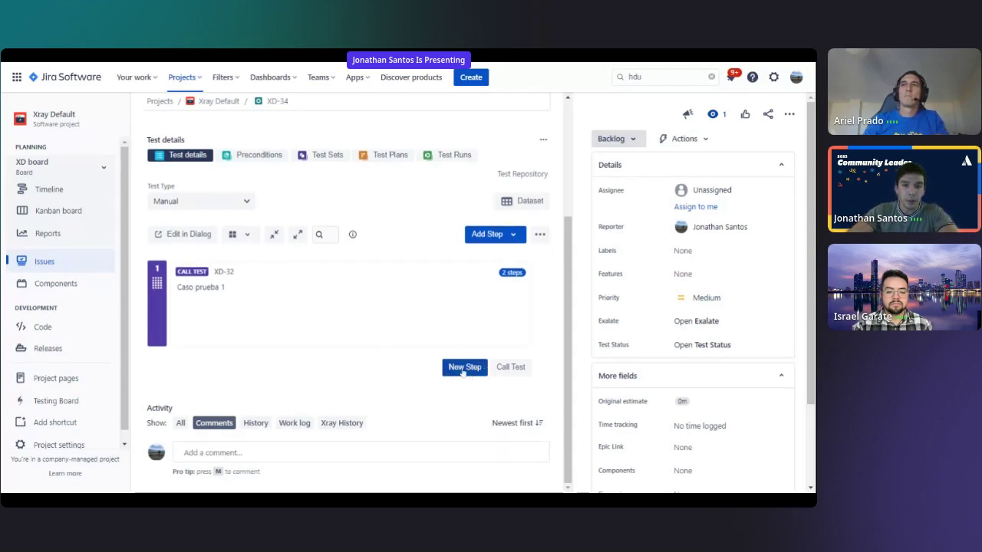
left_click(464, 365)
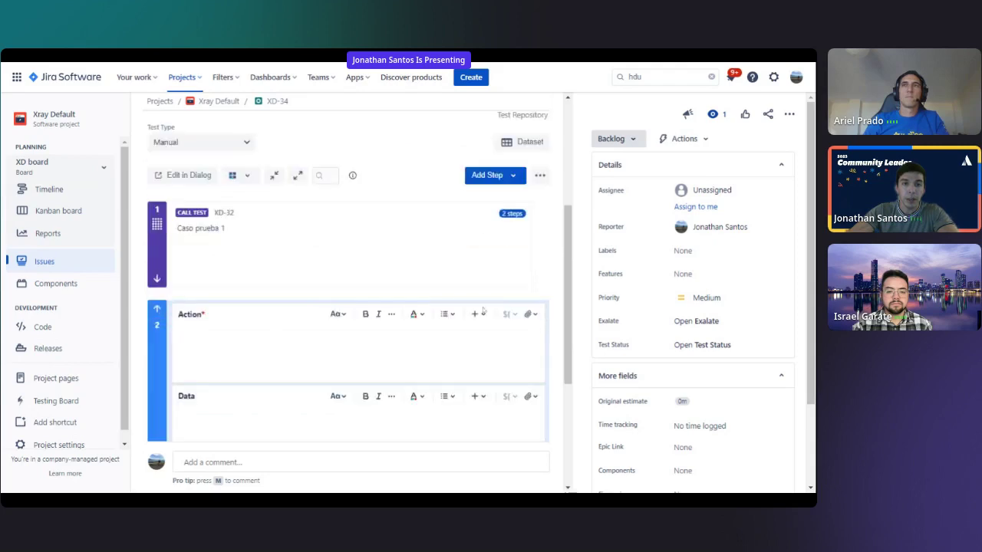
type("Acción")
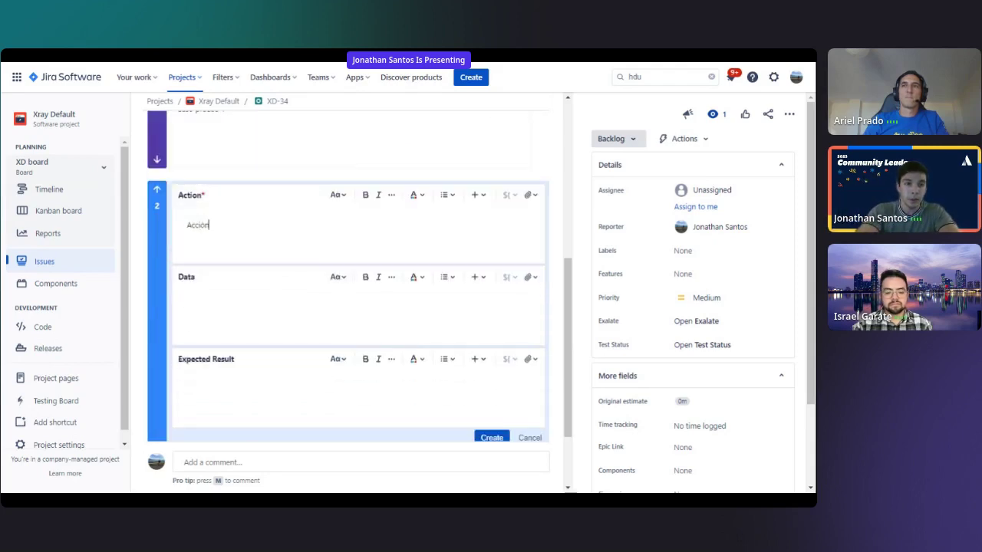
type(" q1")
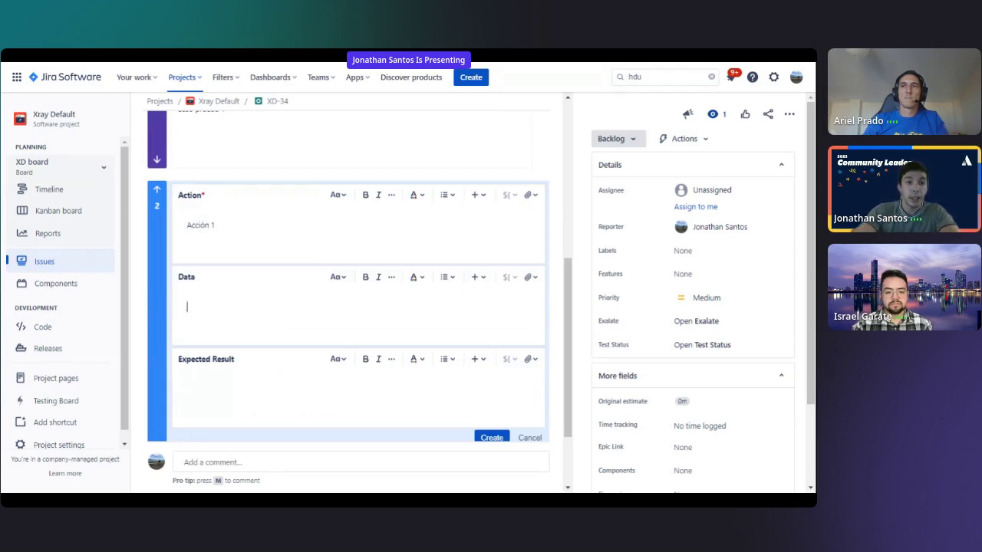
left_click(226, 340)
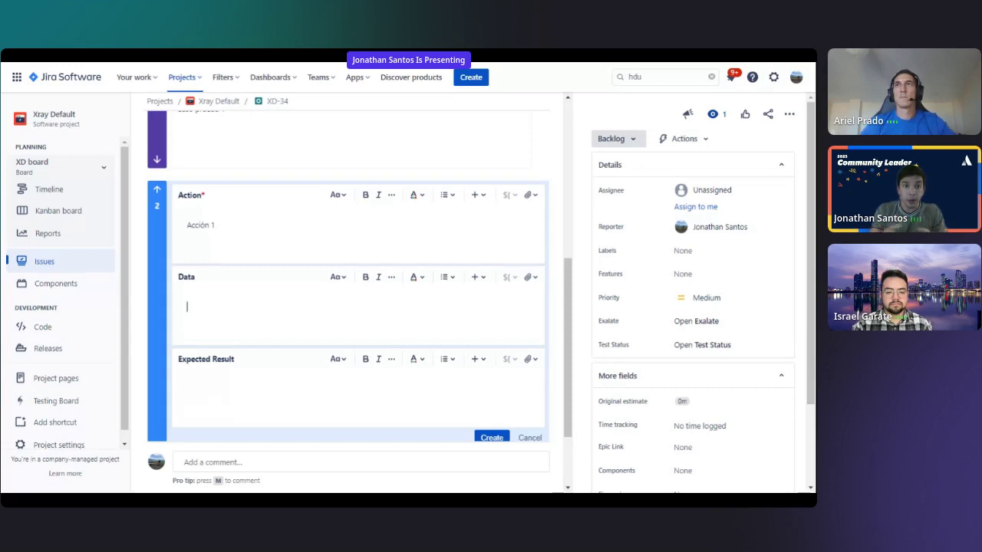
type("Resultado esperado")
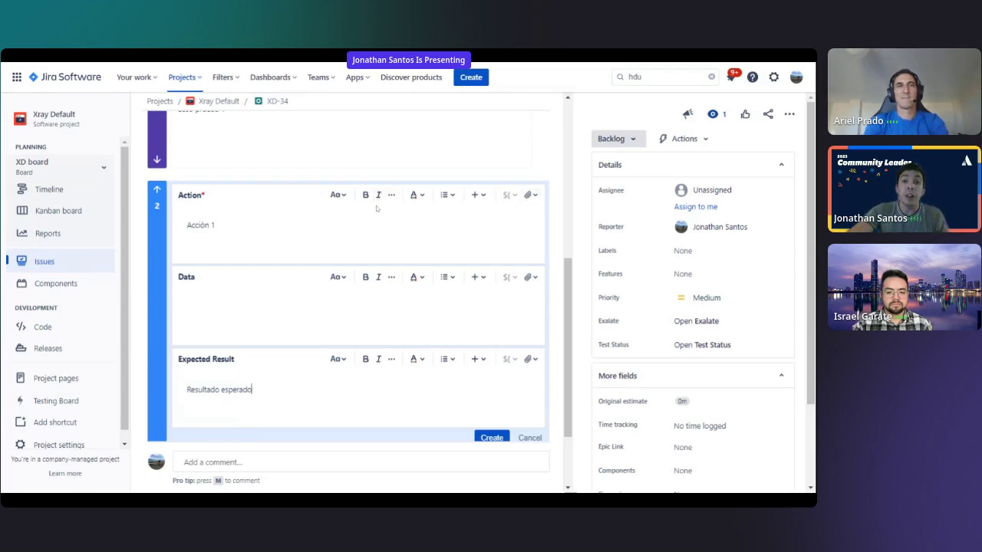
Format the action text "Acción 1" as bold italic and create the test step
left_click_drag(216, 225, 187, 224)
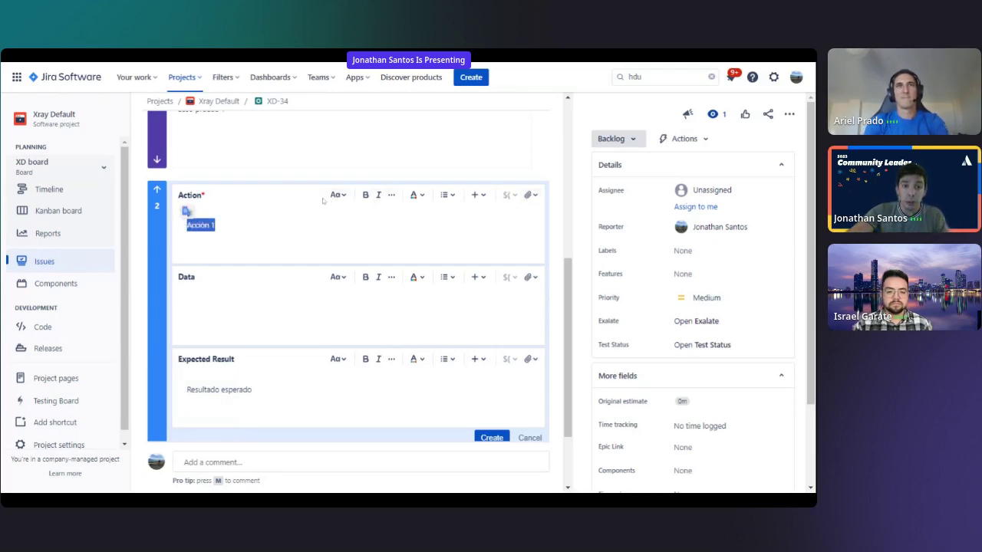
left_click(365, 195)
left_click(378, 195)
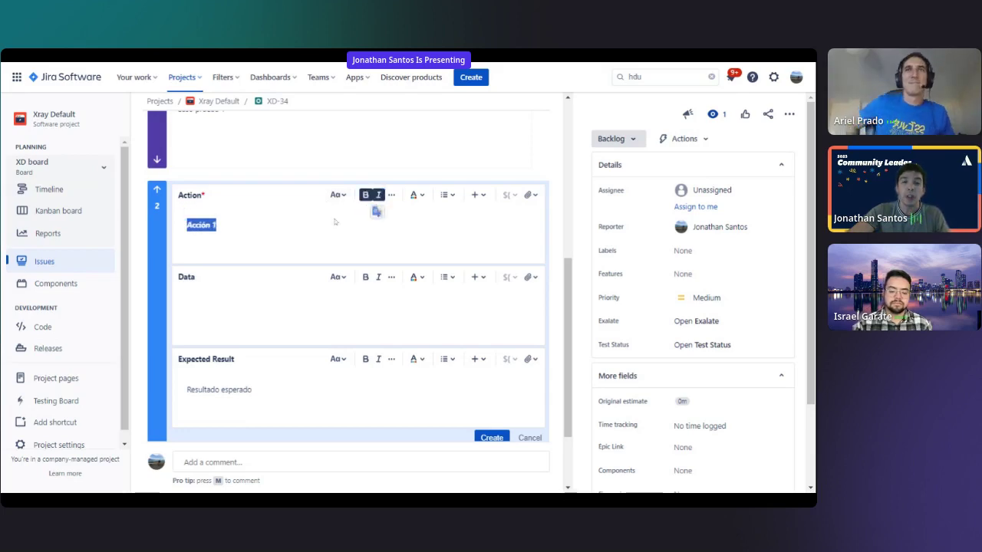
key("Left")
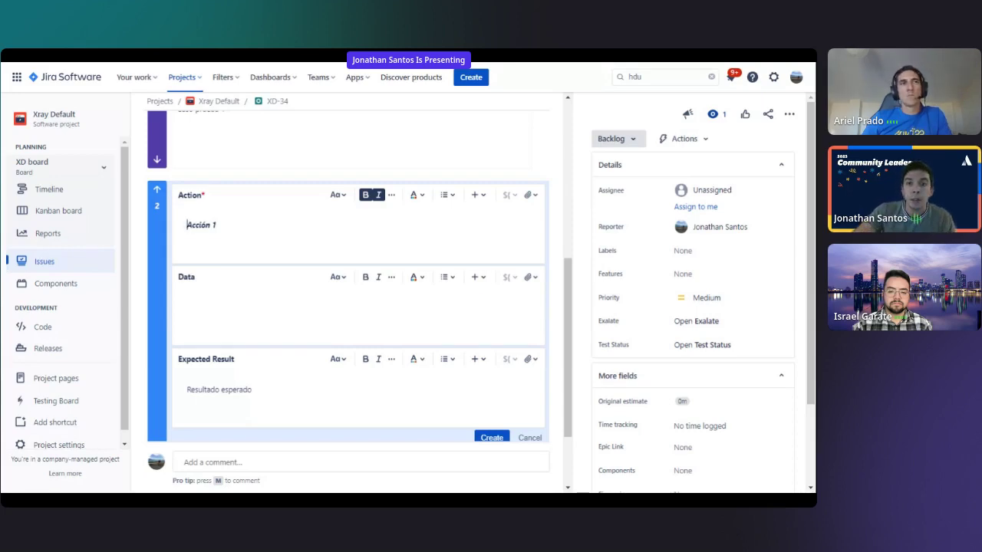
scroll(575, 291, "down", 1)
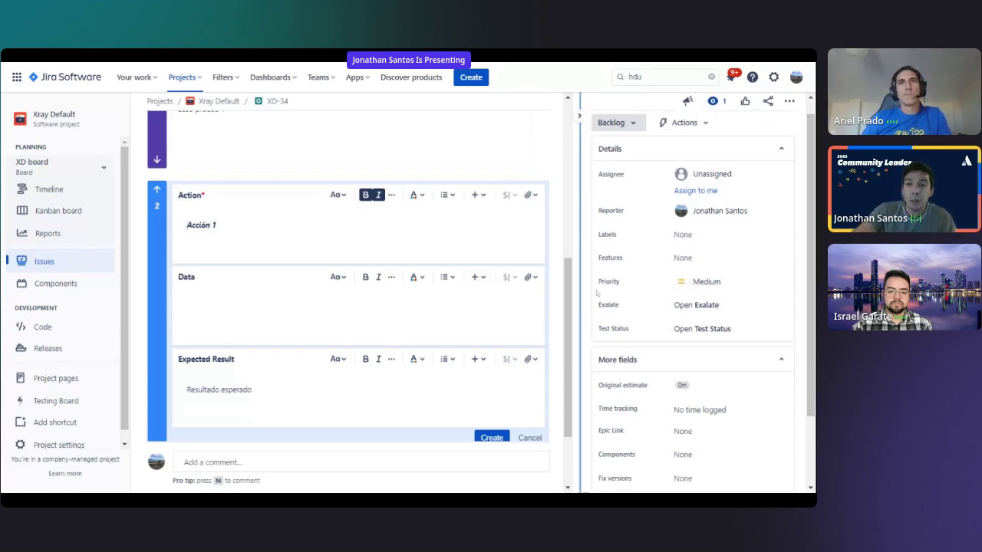
scroll(472, 392, "down", 2)
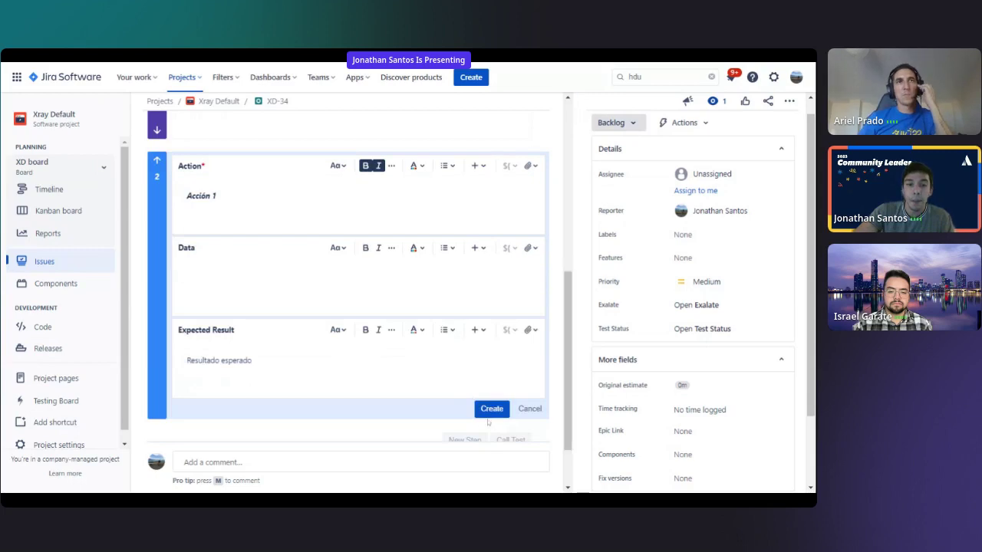
left_click(485, 411)
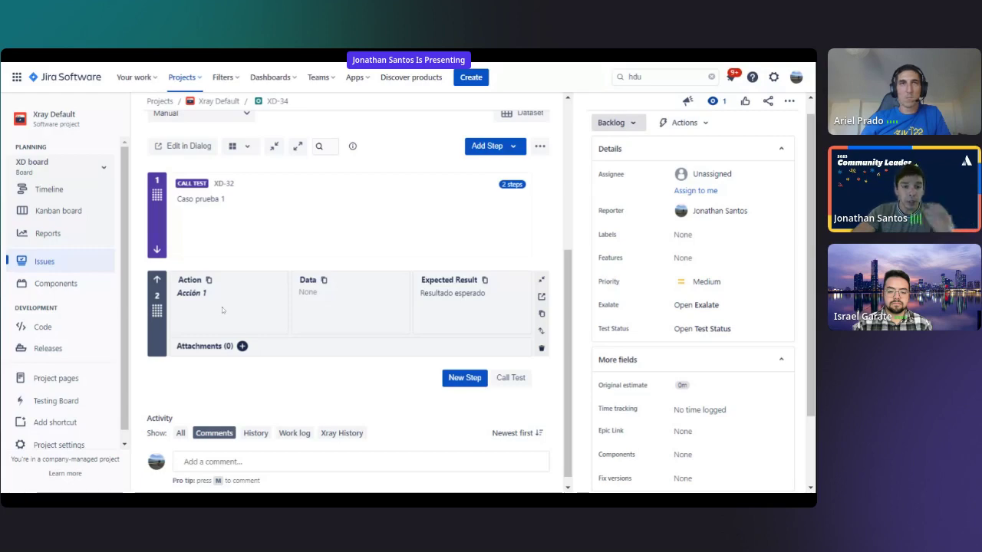
Open the linked story HDU Demo Atlassian Experts from the test
scroll(383, 341, "up", 3)
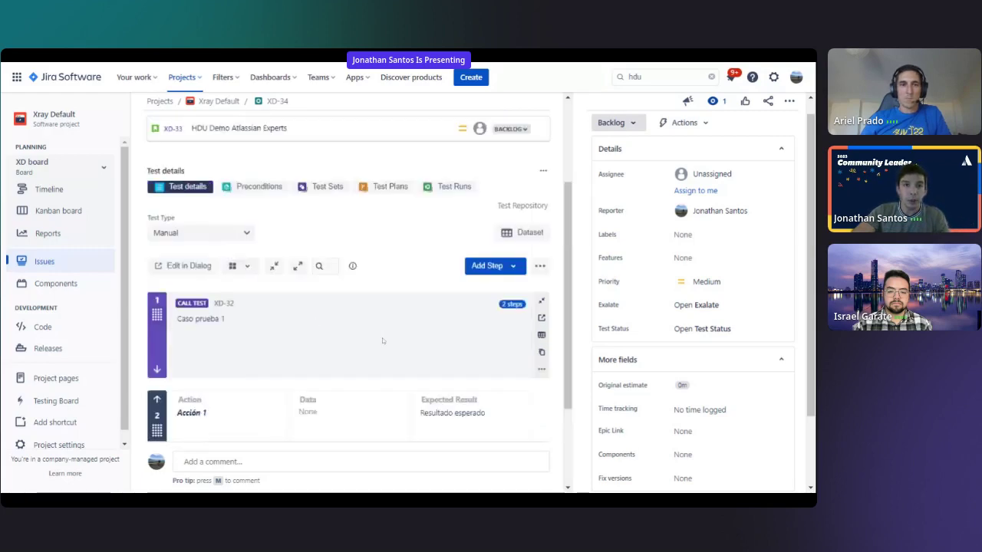
scroll(383, 340, "up", 4)
left_click(172, 271)
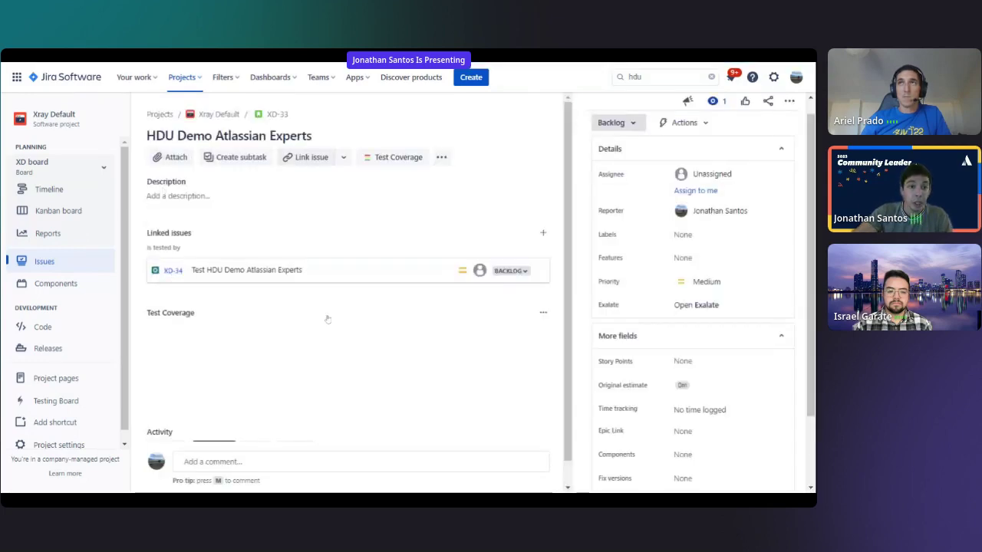
Create a test execution from the story's test coverage, named Test Execution for XD-33, without fix version or test environment, and go to it
scroll(327, 319, "down", 1)
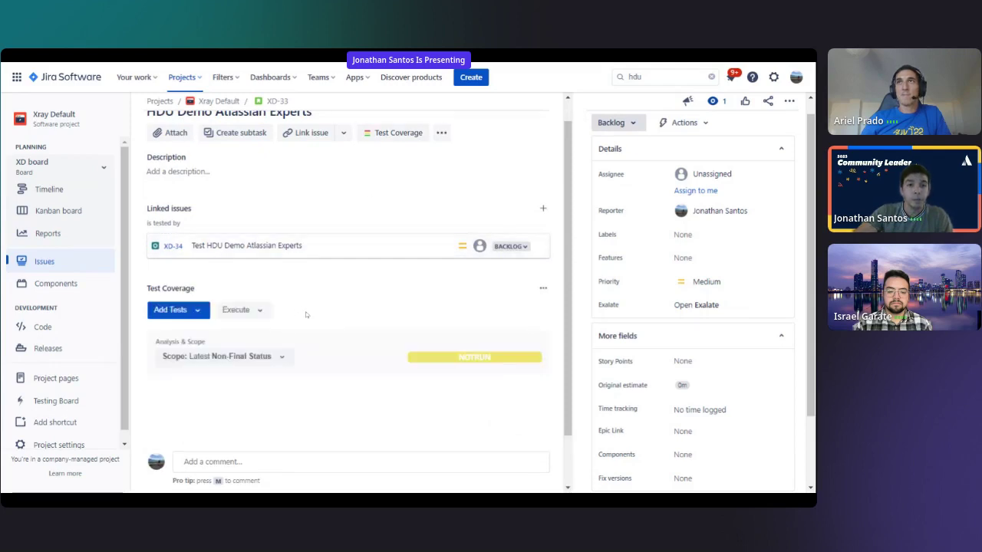
scroll(314, 311, "down", 2)
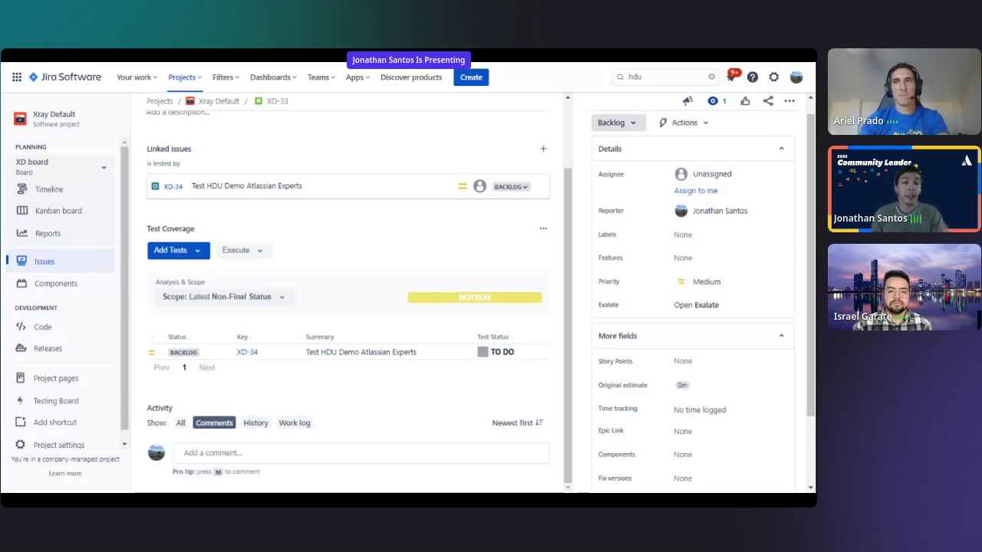
left_click(262, 252)
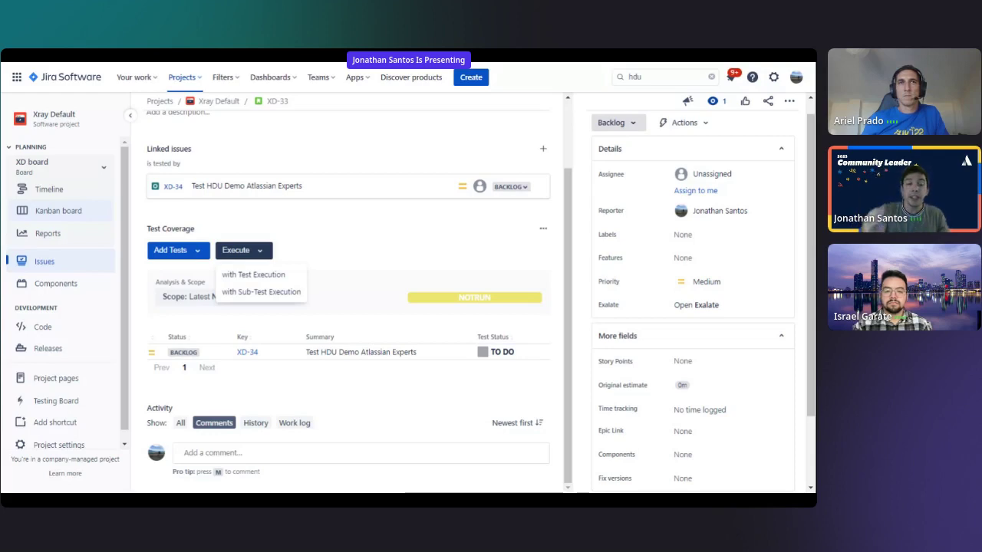
left_click(286, 275)
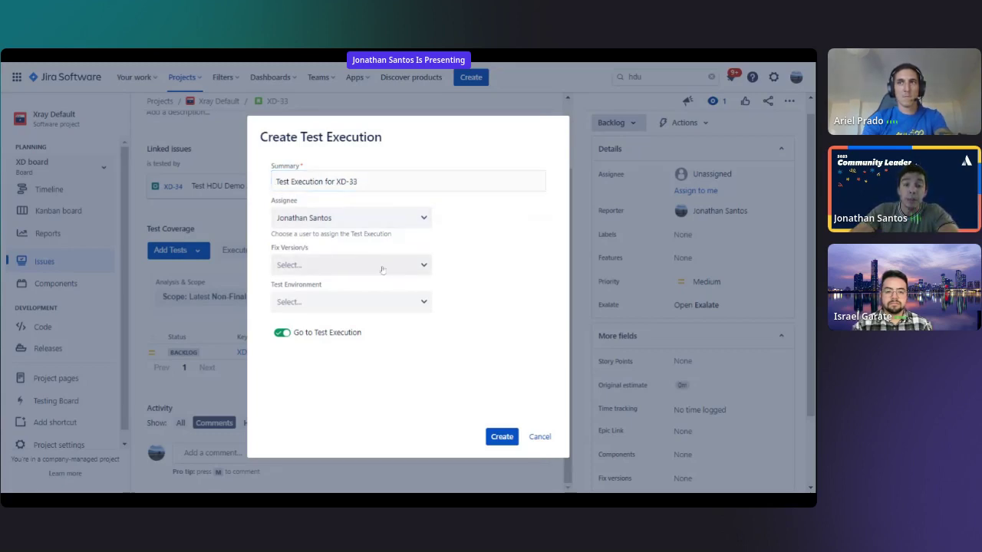
left_click(389, 301)
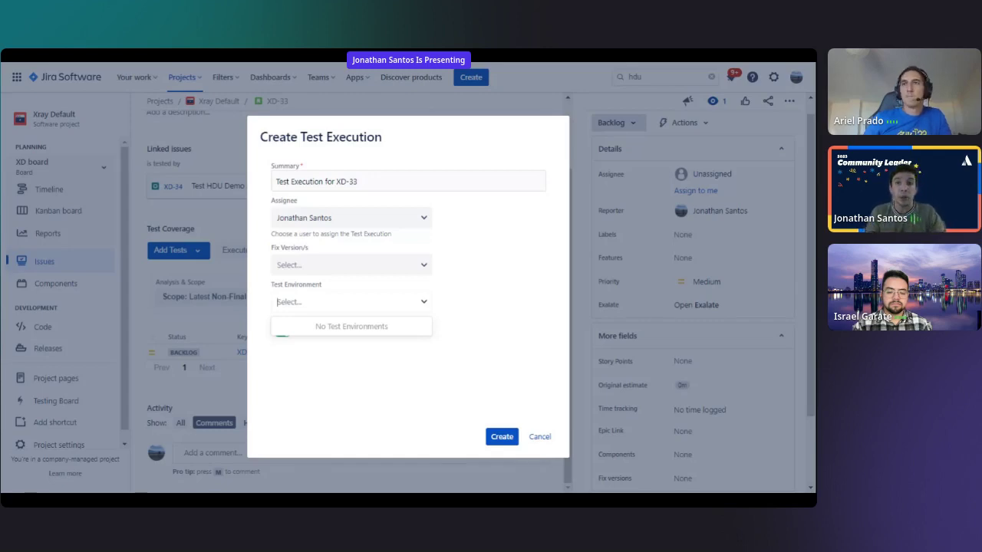
left_click(450, 257)
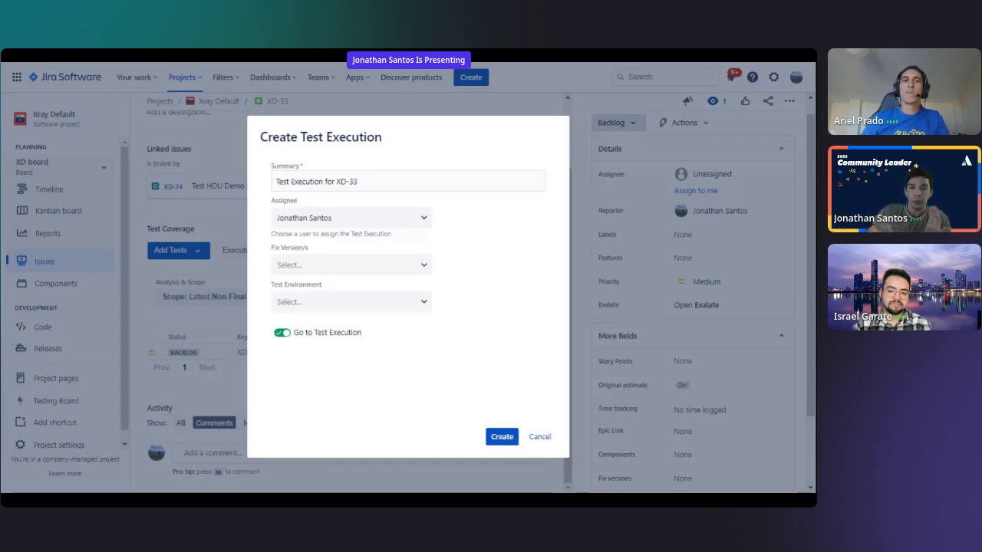
left_click(404, 310)
left_click(492, 305)
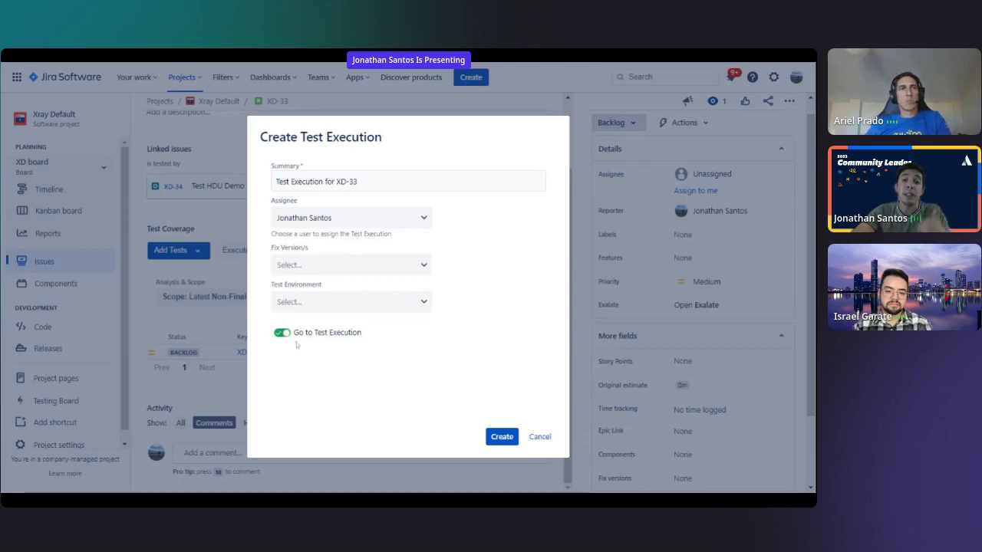
left_click(509, 438)
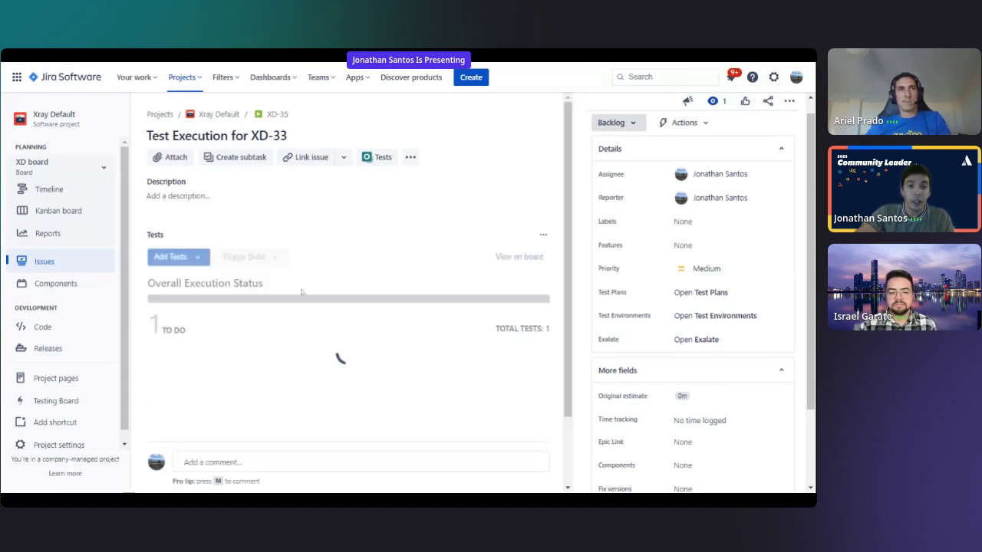
Examine the test execution's summary, its tests table and the columns available for that table
scroll(355, 297, "down", 1)
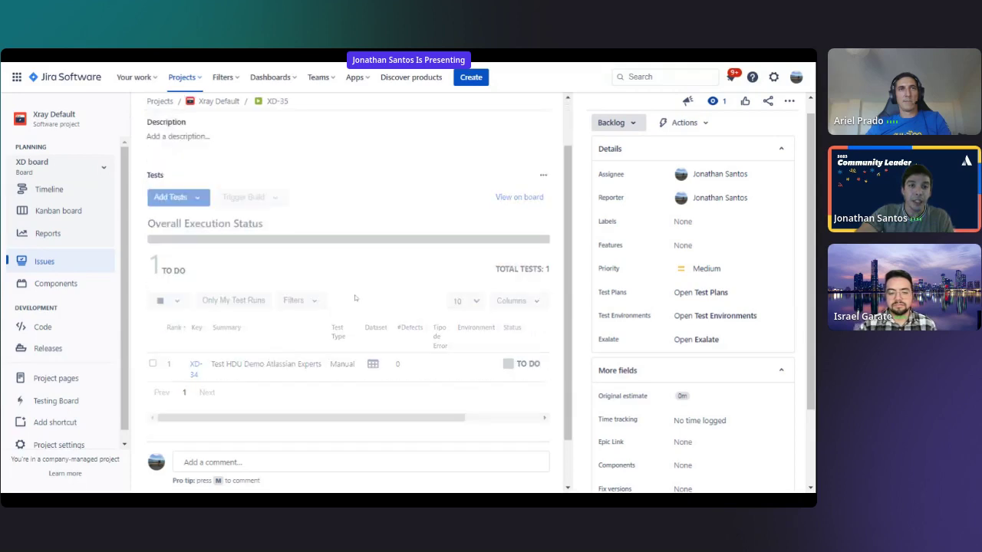
scroll(369, 293, "up", 1)
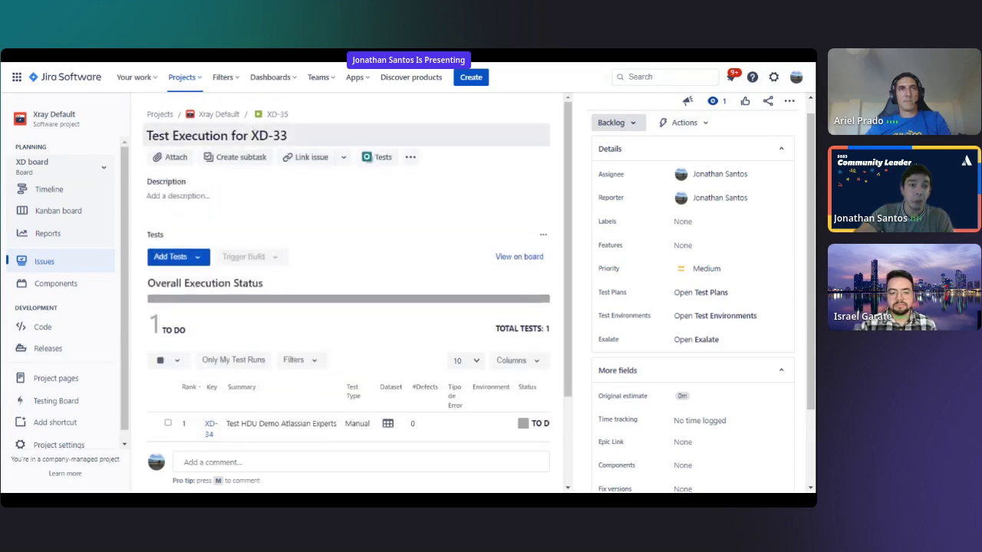
left_click_drag(287, 135, 251, 135)
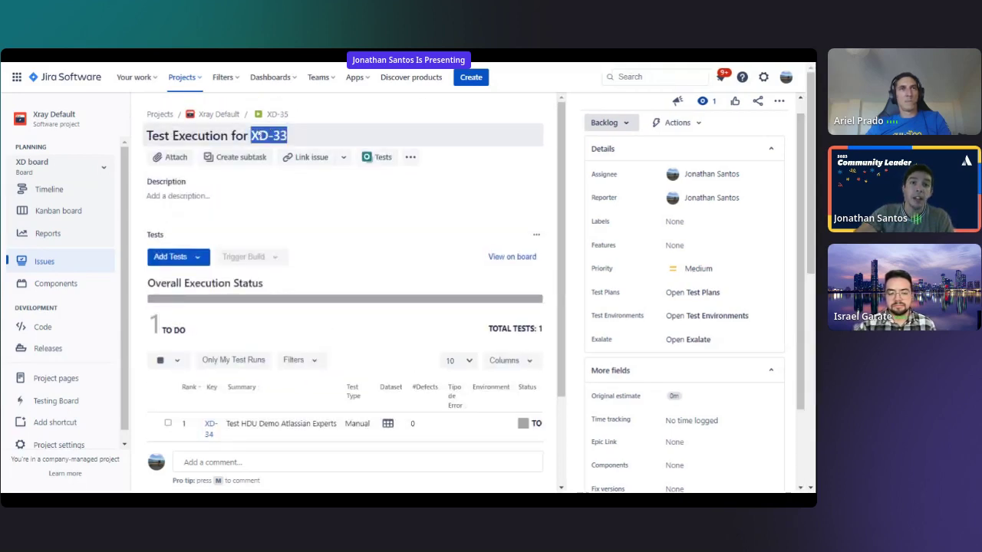
left_click(297, 120)
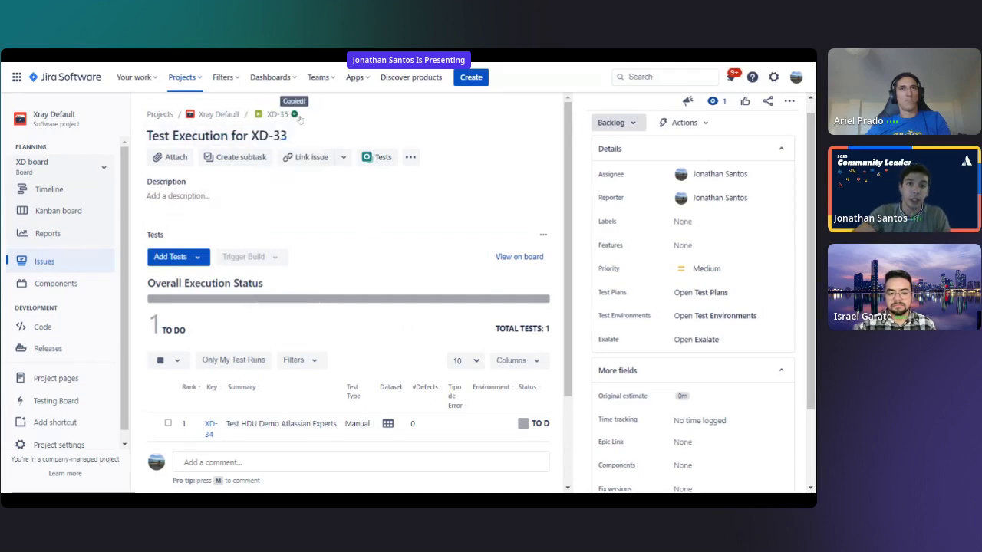
scroll(375, 261, "down", 3)
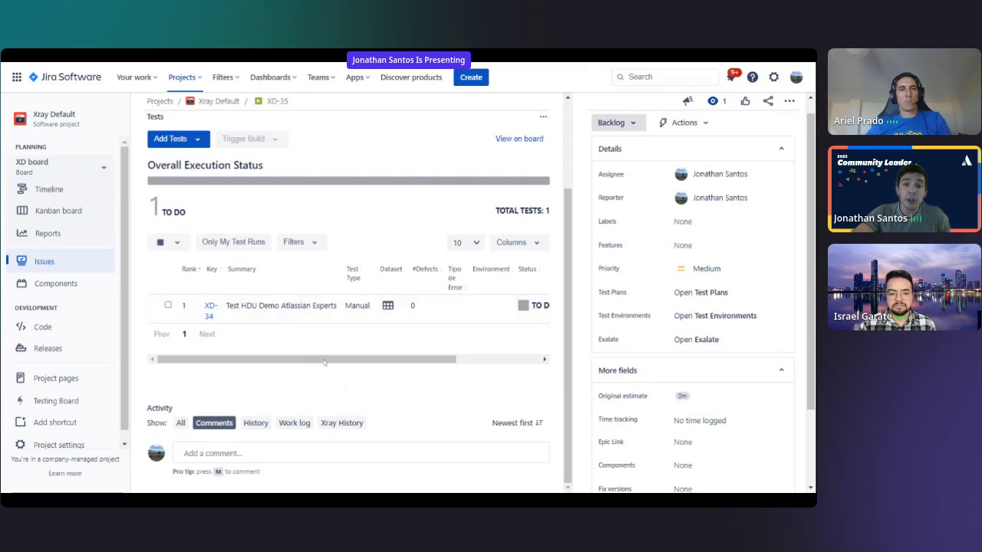
left_click_drag(325, 364, 421, 367)
scroll(420, 360, "left", 3)
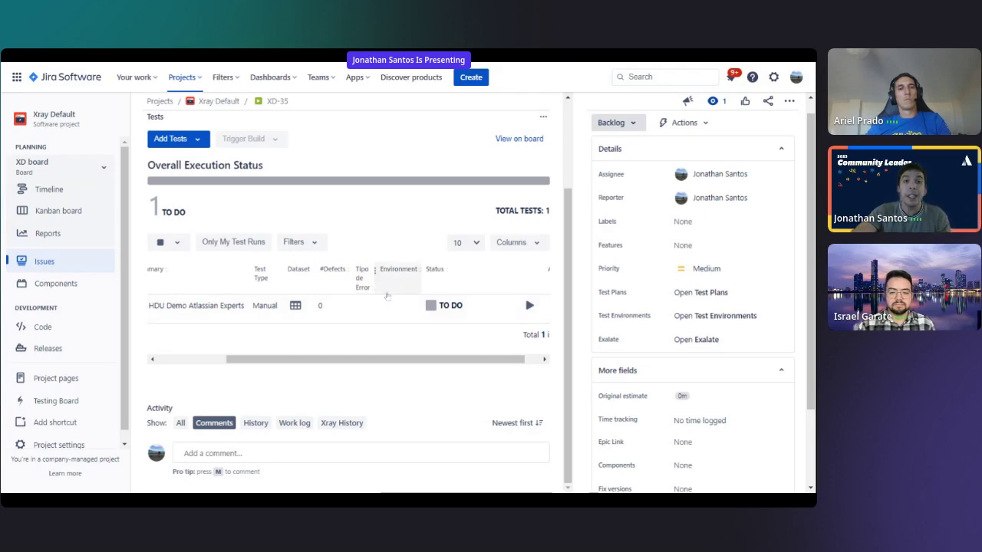
left_click(515, 243)
scroll(413, 321, "down", 1)
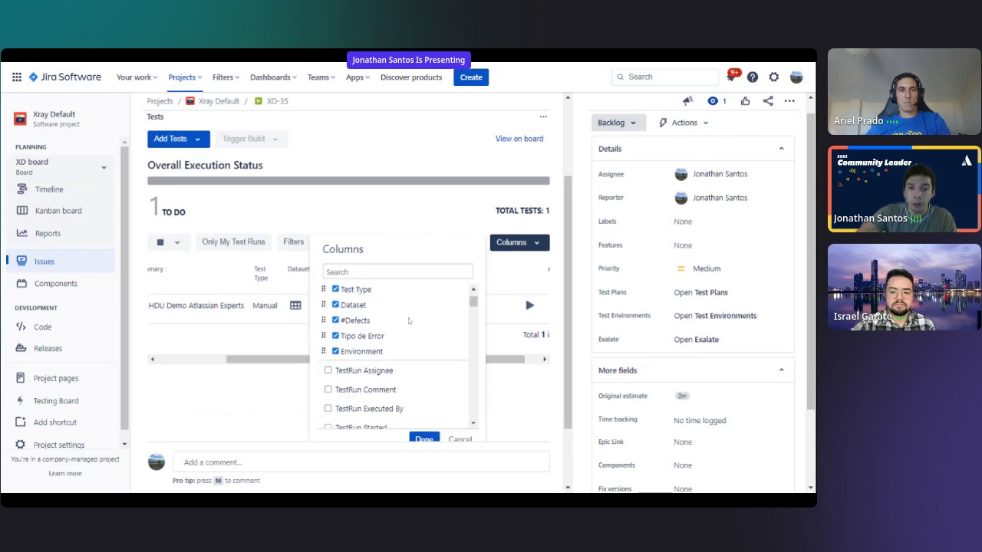
scroll(409, 320, "down", 1)
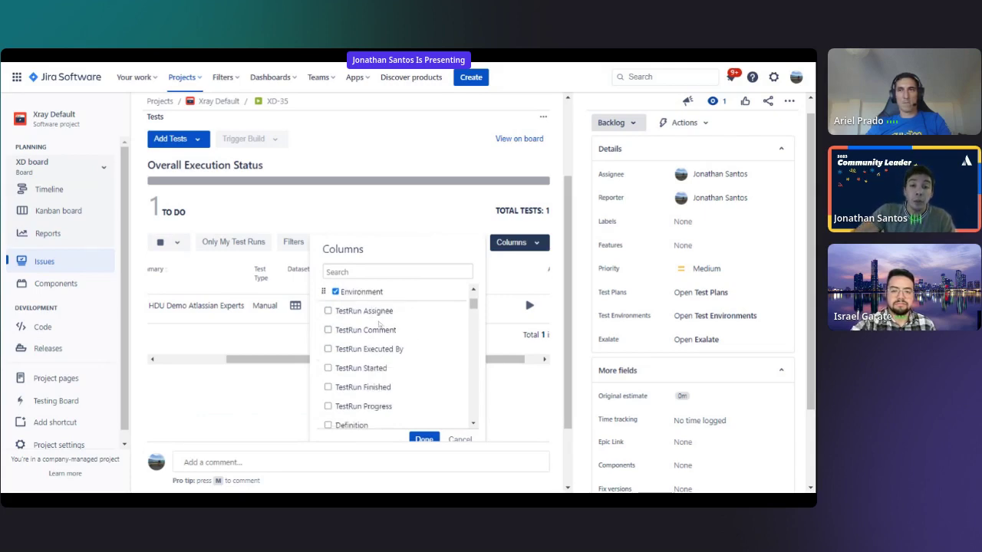
left_click(403, 210)
left_click_drag(406, 360, 353, 360)
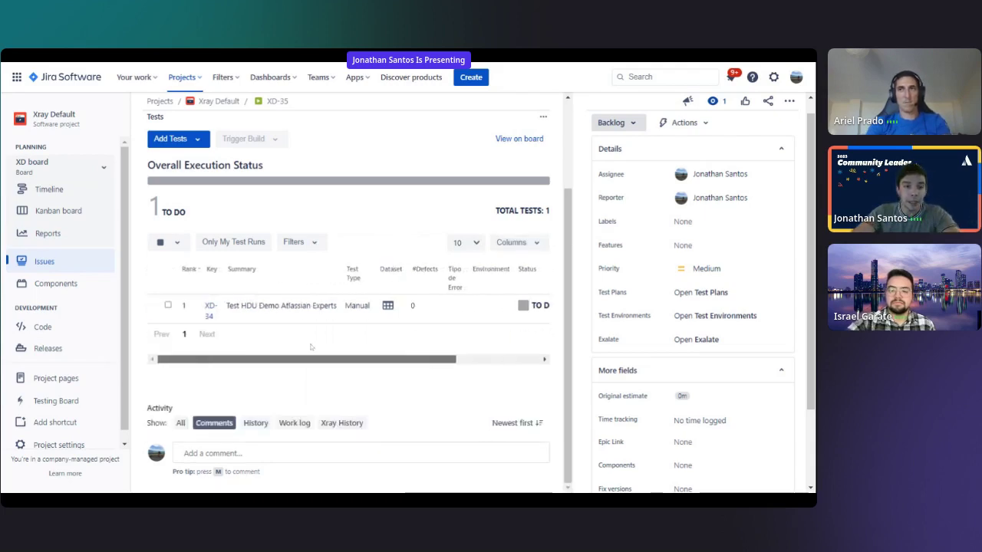
Open the run of Test HDU Demo Atlassian Experts from the test execution and set its execution status to EXECUTING
scroll(317, 351, "right", 5)
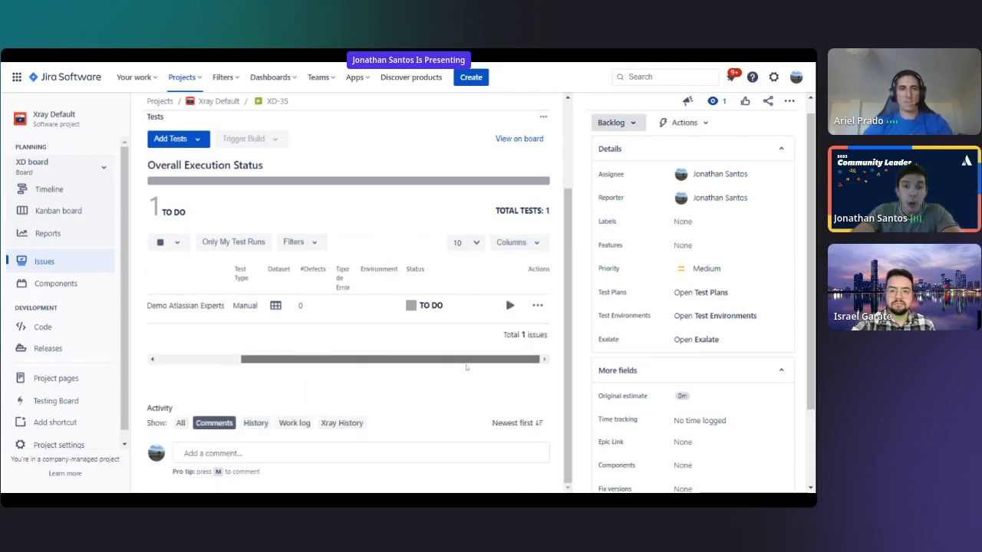
left_click(511, 306)
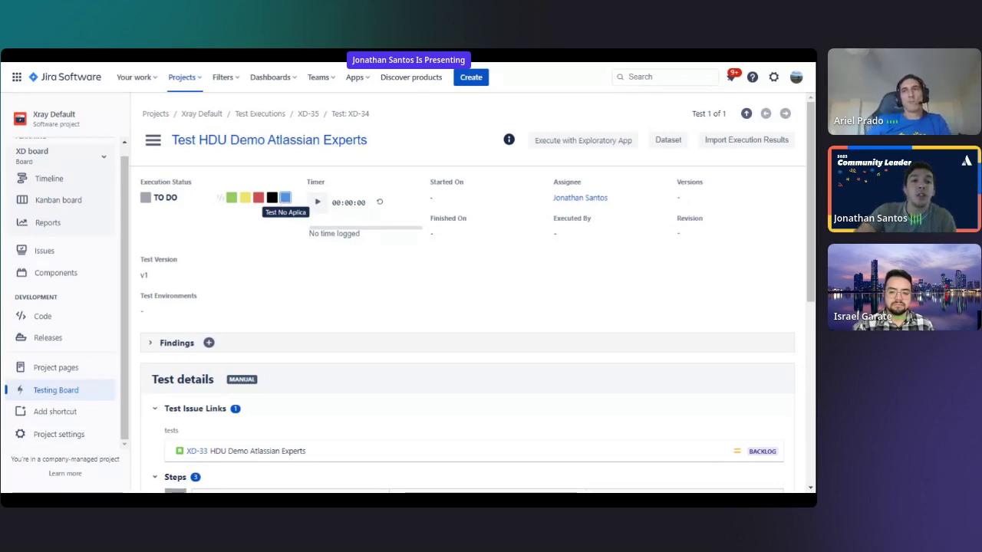
left_click(245, 198)
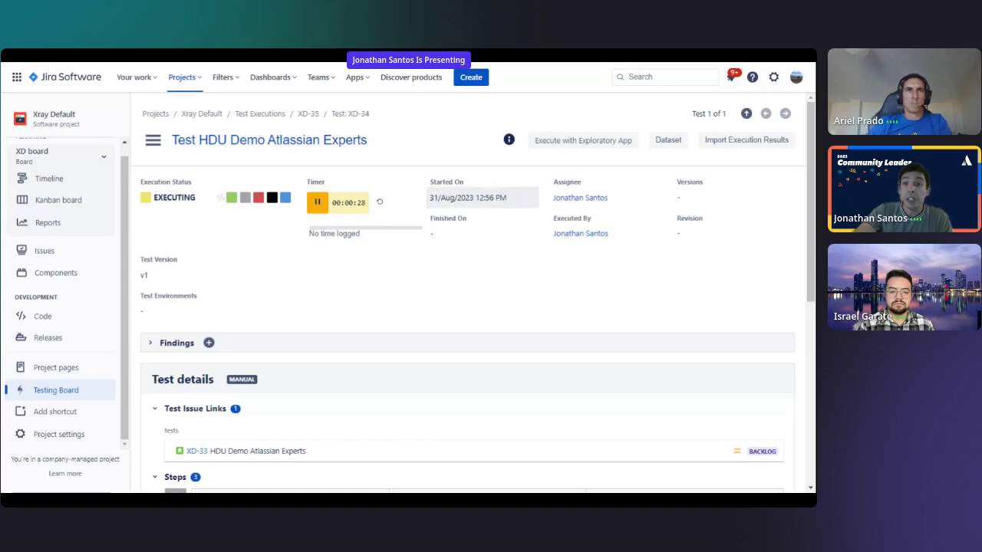
Review the run's execution details and test version, expand its findings, and examine the linked story and the test steps
mouse_move(581, 236)
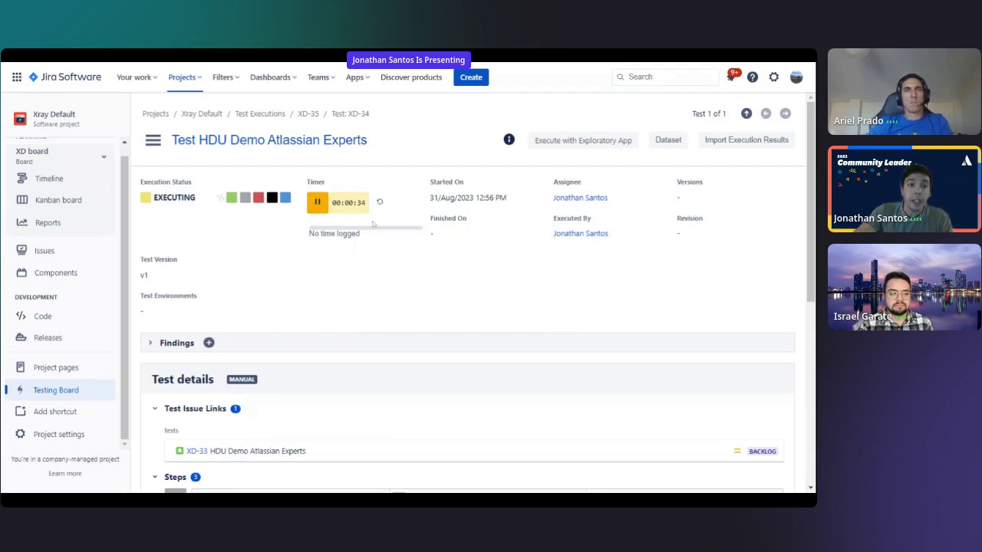
double_click(143, 275)
left_click(206, 276)
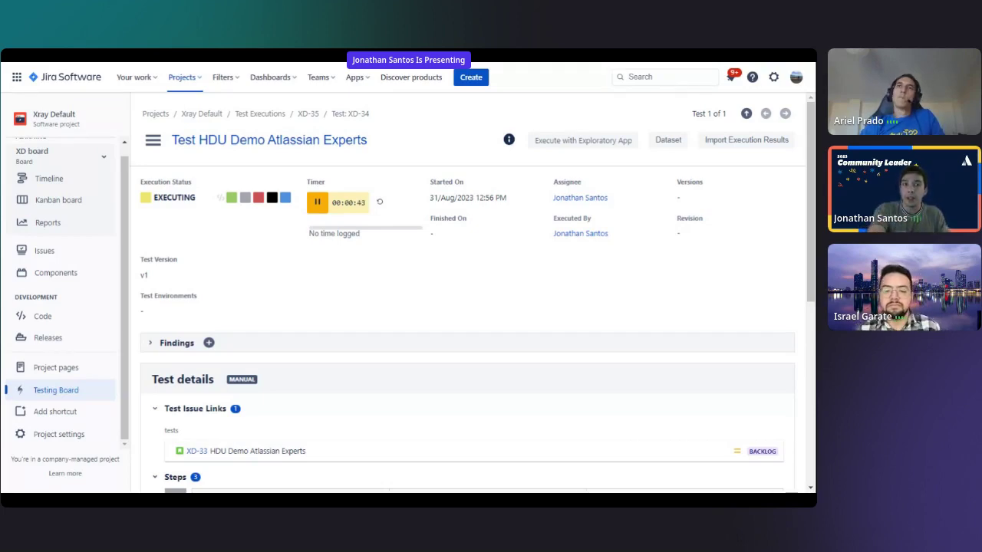
scroll(158, 226, "down", 3)
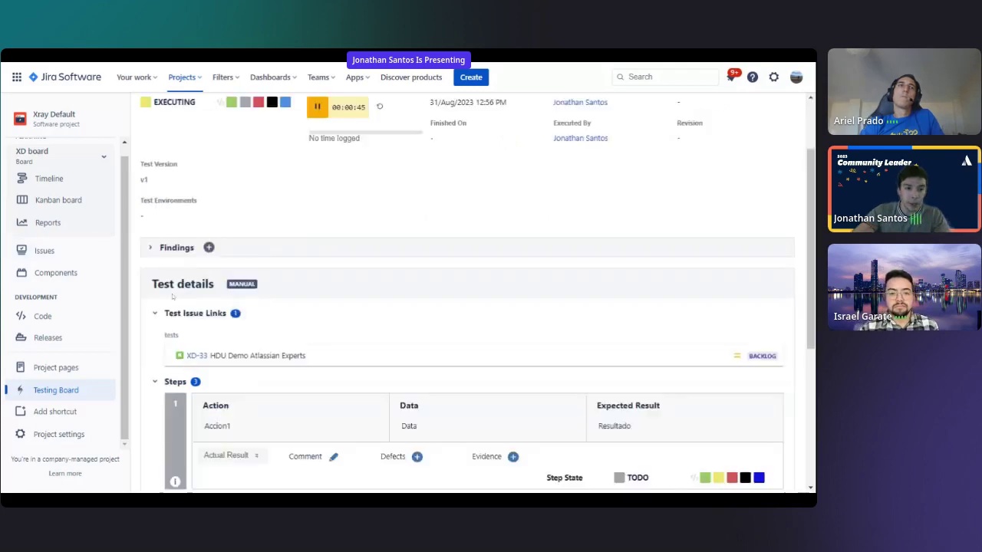
left_click(168, 226)
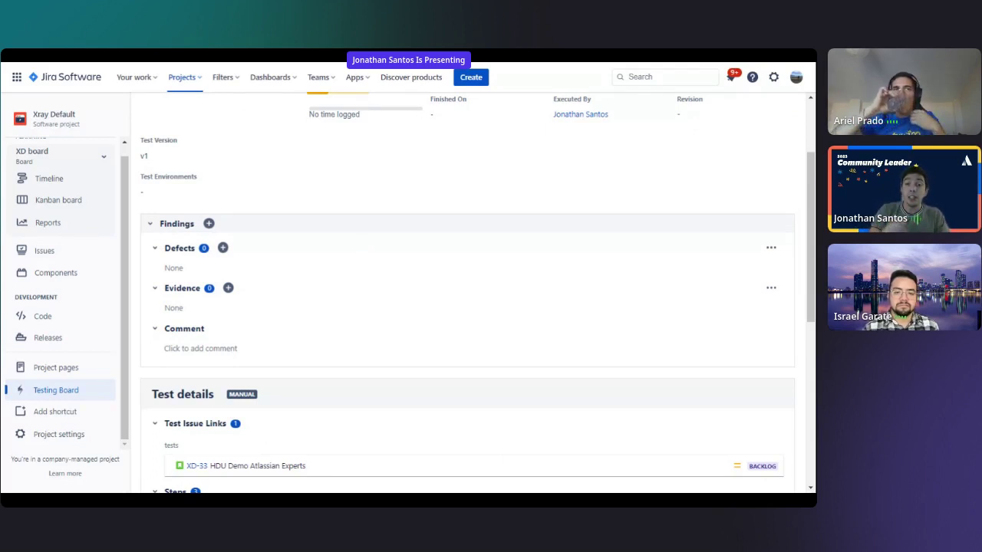
scroll(290, 245, "down", 1)
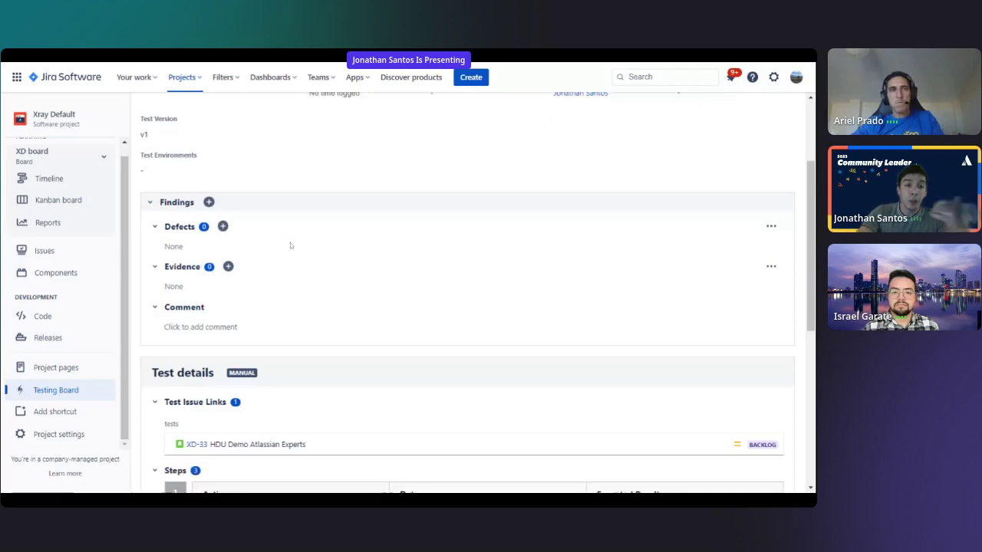
scroll(290, 245, "down", 5)
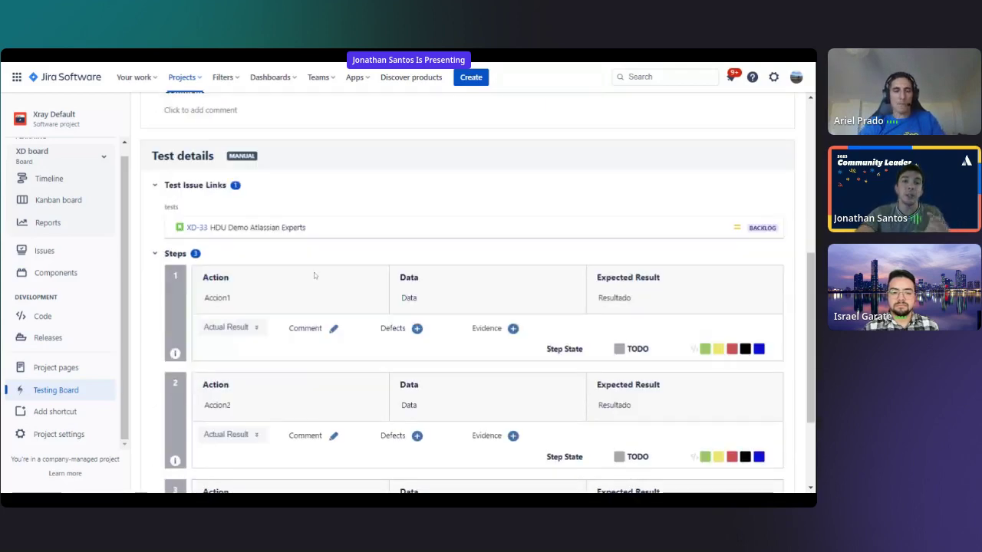
scroll(334, 303, "down", 3)
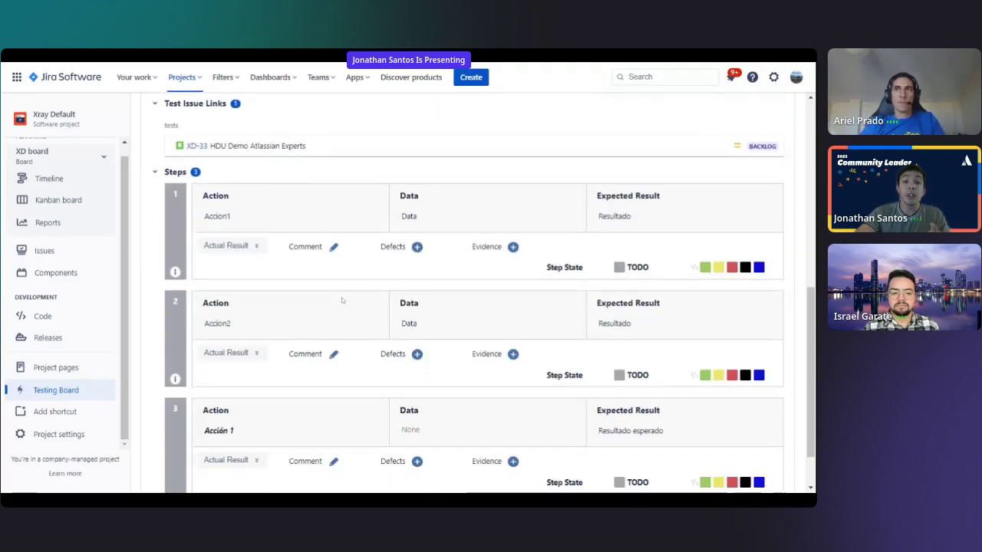
scroll(342, 301, "up", 2)
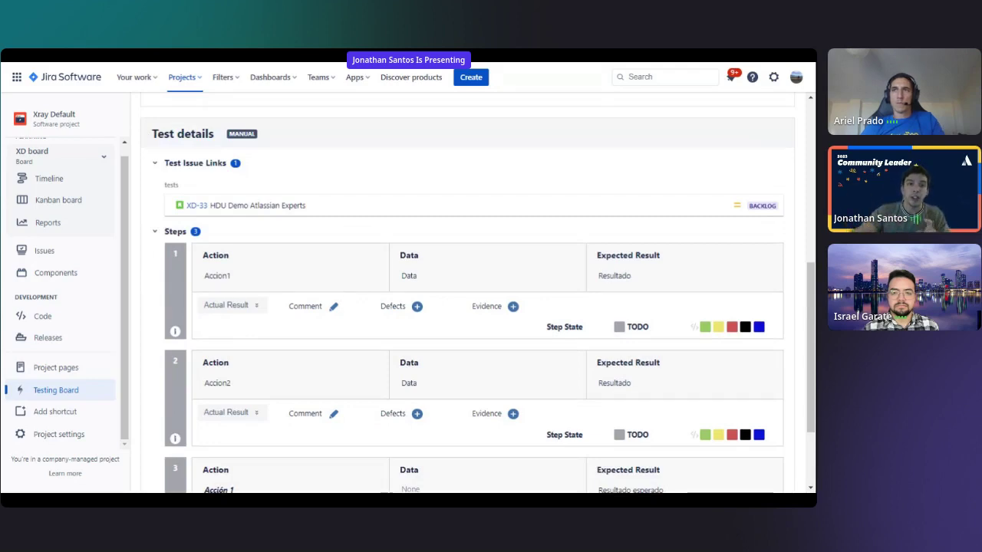
scroll(282, 259, "down", 2)
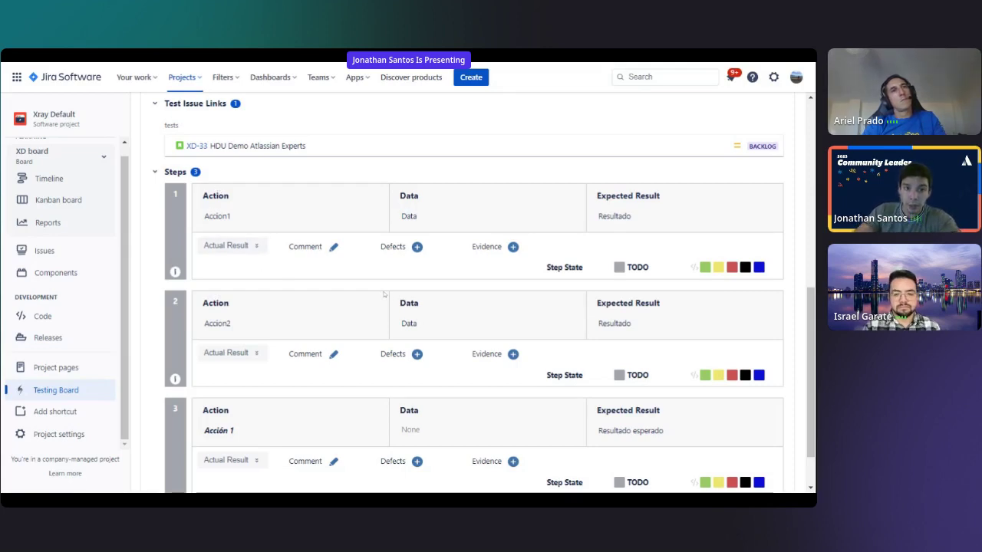
scroll(384, 293, "down", 2)
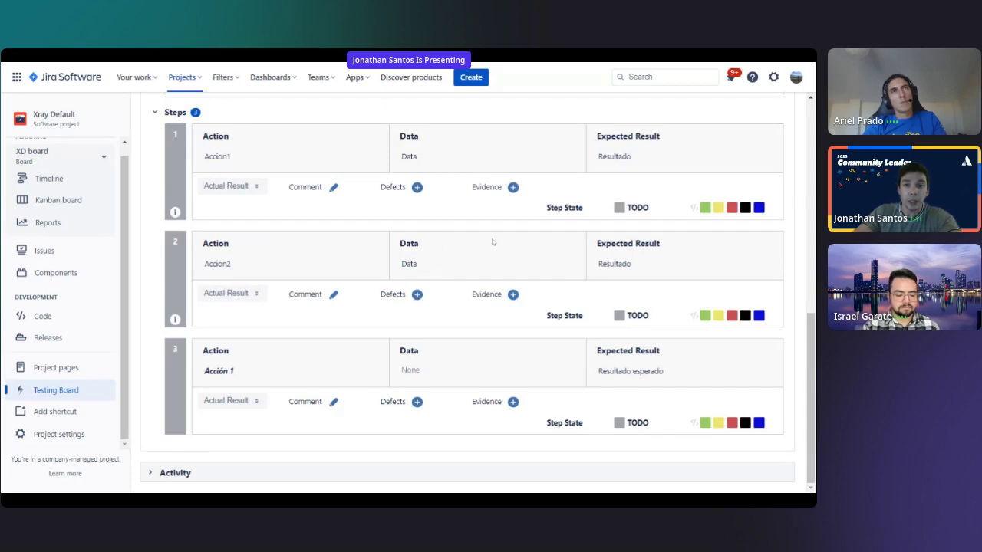
Set the state of test steps 1 and 2 to PASSED and of step 3 to FAILED
left_click(704, 208)
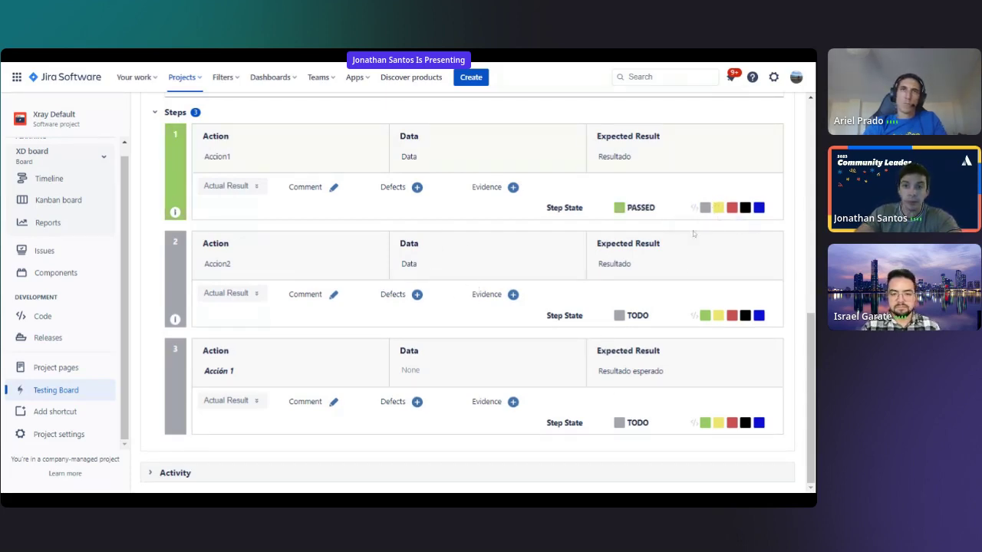
left_click(704, 315)
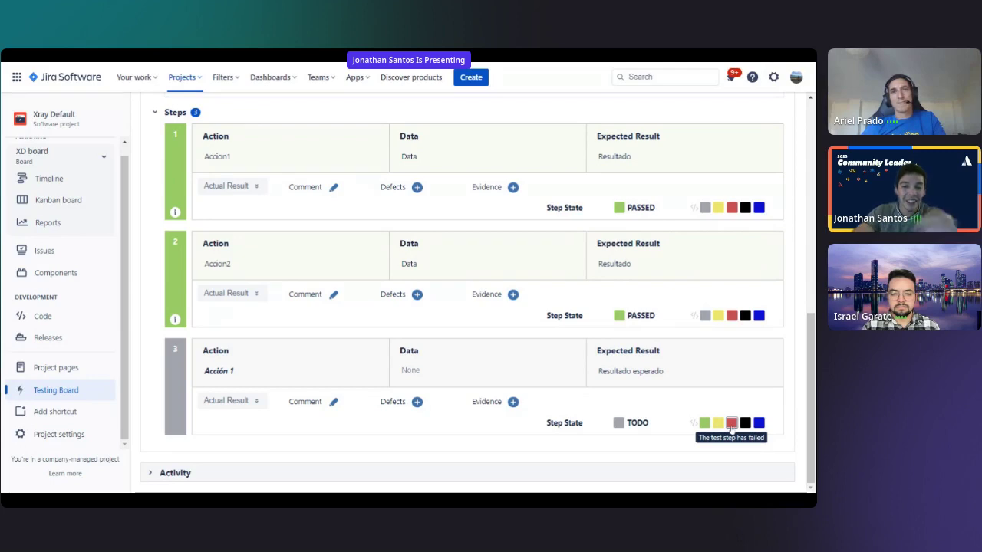
left_click(731, 424)
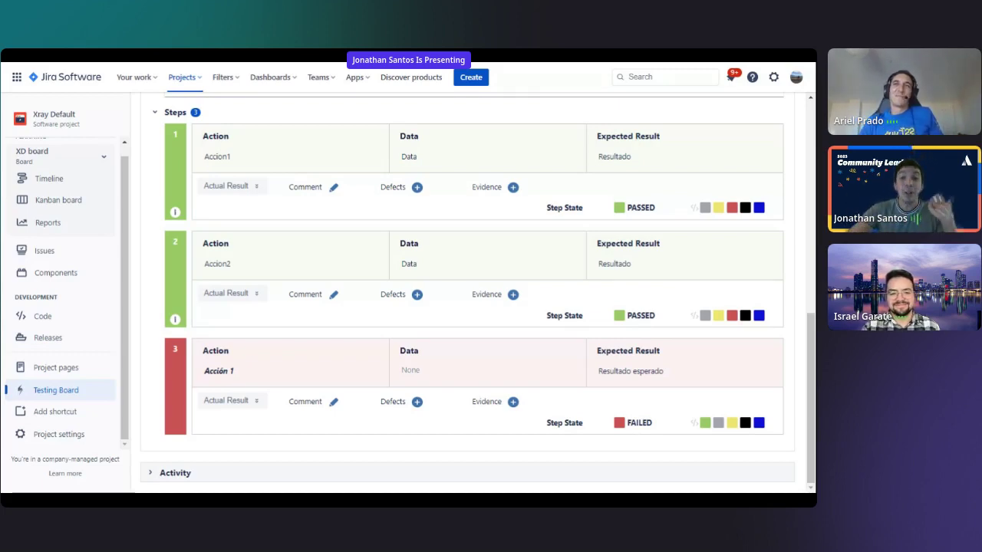
scroll(454, 413, "up", 15)
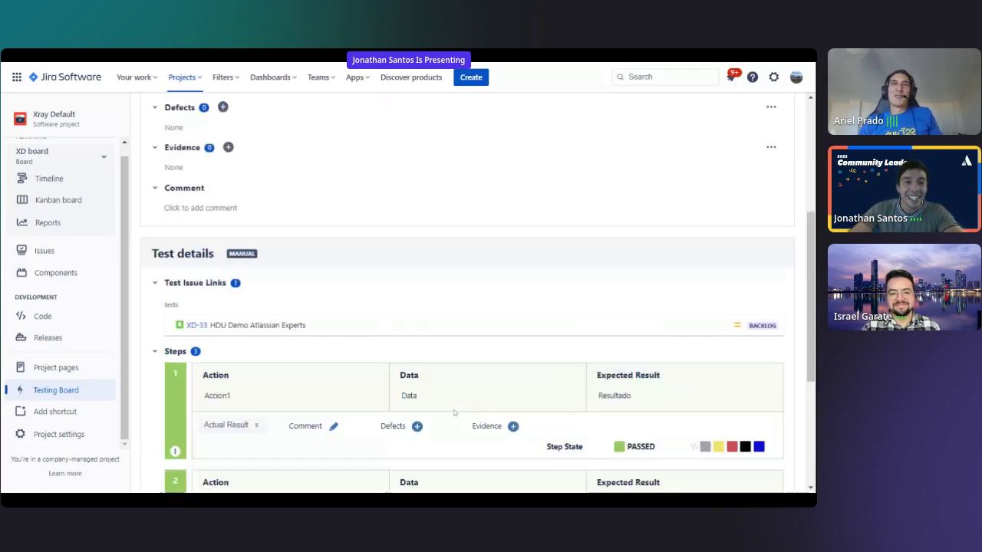
scroll(453, 412, "down", 15)
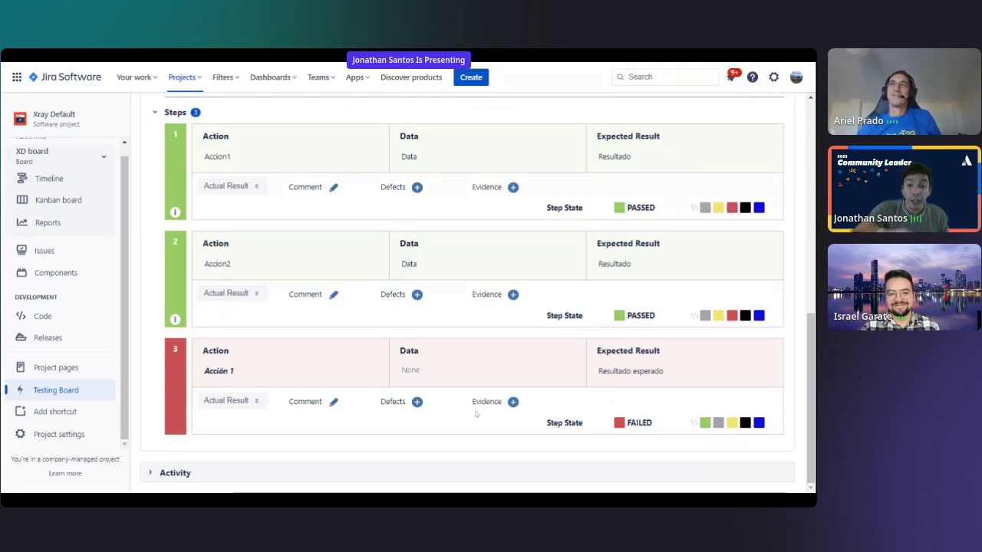
Review the run's step states, linked story, overall execution status and findings
scroll(466, 405, "up", 2)
scroll(465, 405, "down", 1)
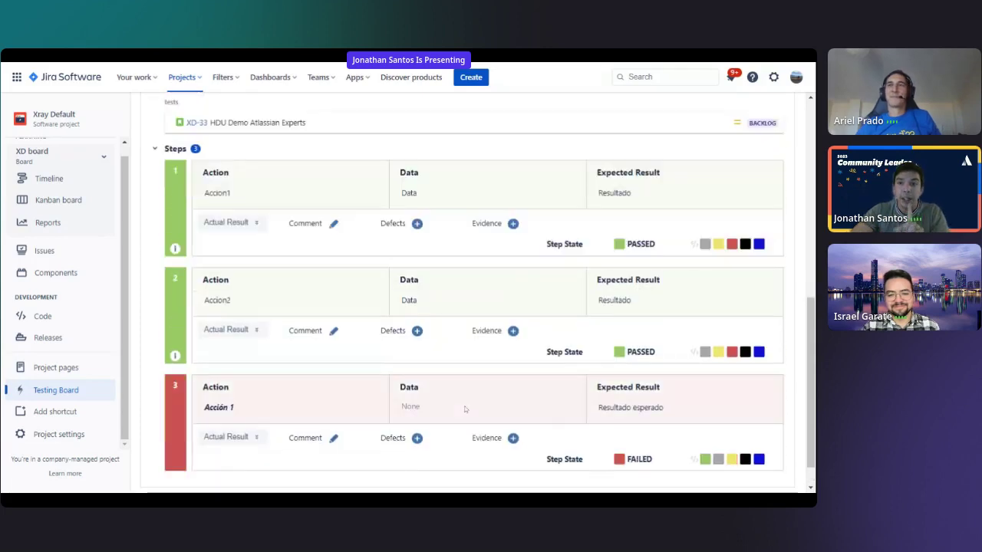
scroll(464, 409, "down", 1)
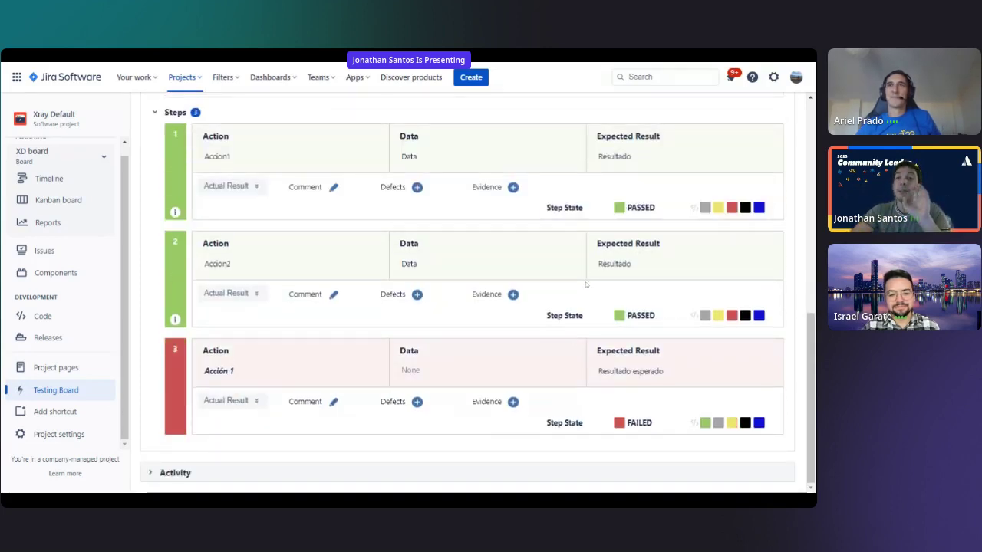
scroll(585, 284, "up", 4)
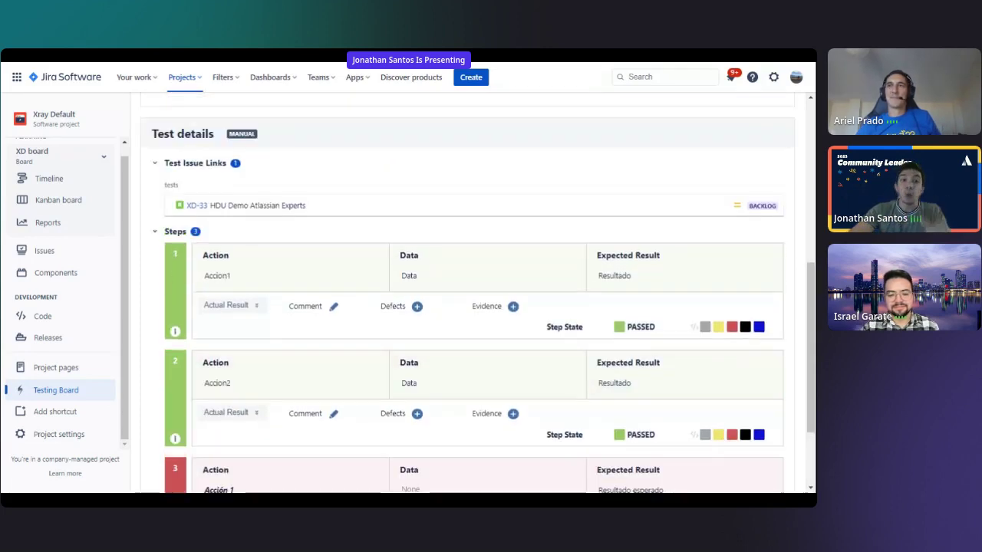
scroll(240, 229, "up", 10)
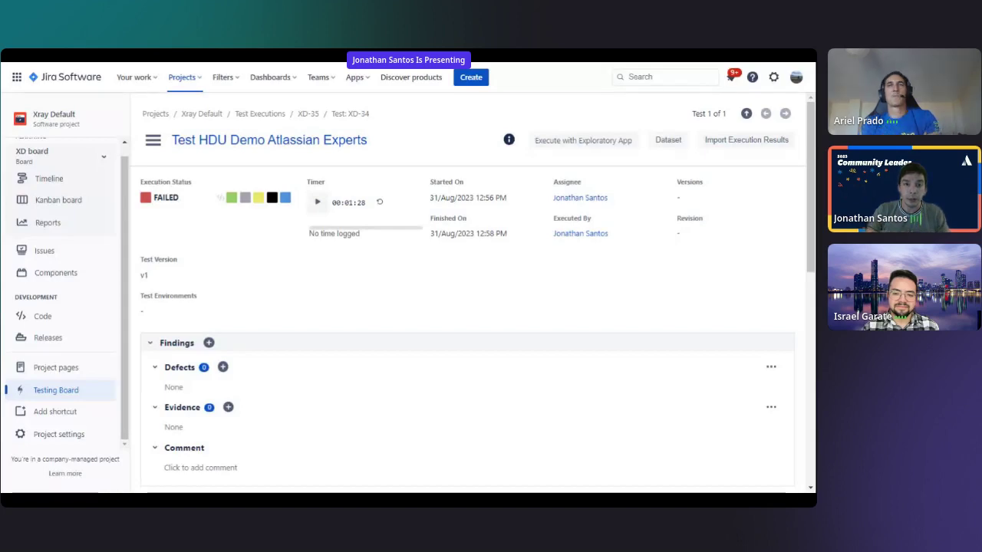
scroll(482, 251, "down", 3)
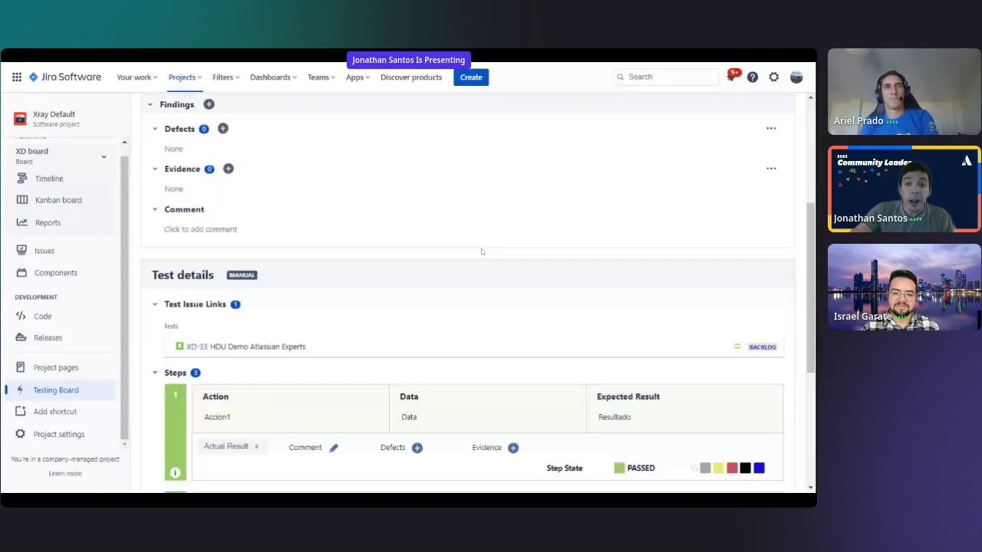
scroll(490, 261, "down", 3)
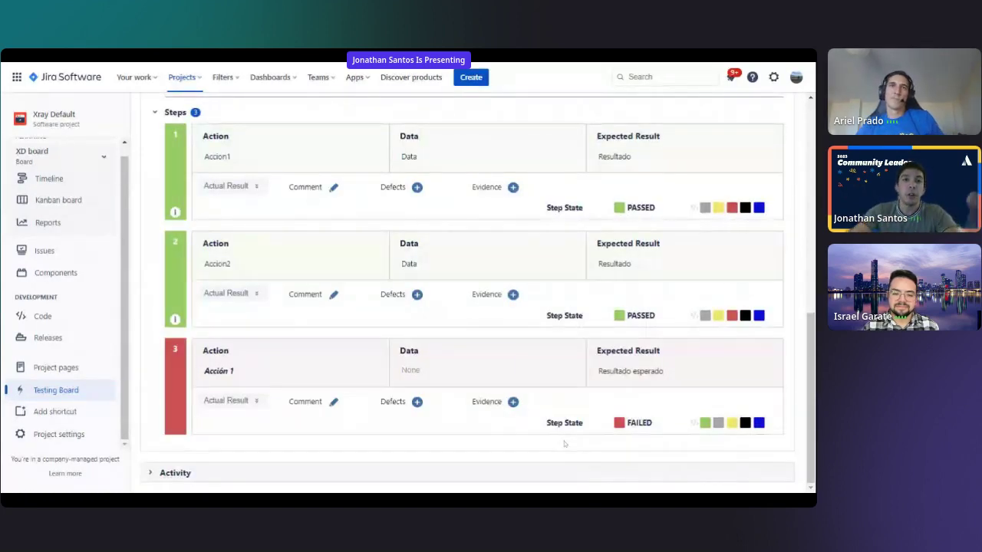
Record "Psao exitoso" as the actual result of test step 1 and save it
left_click(251, 185)
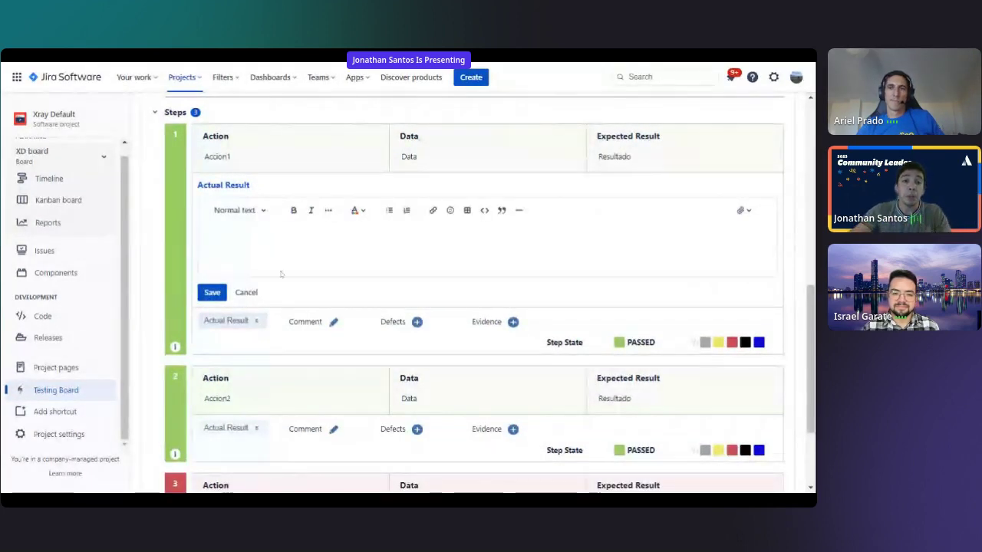
type("Psao exitoso")
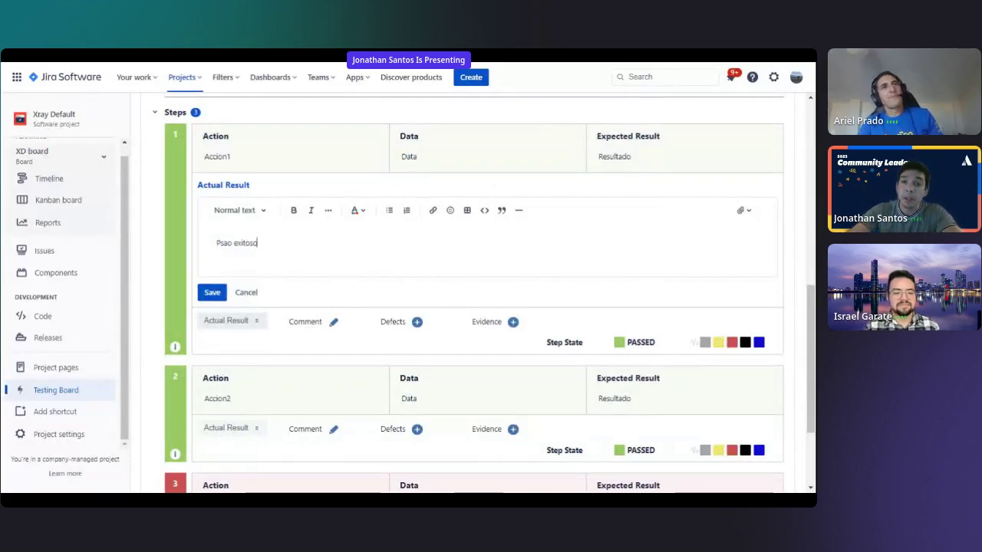
key("ctrl+shift+Left")
key("ctrl+shift+Left")
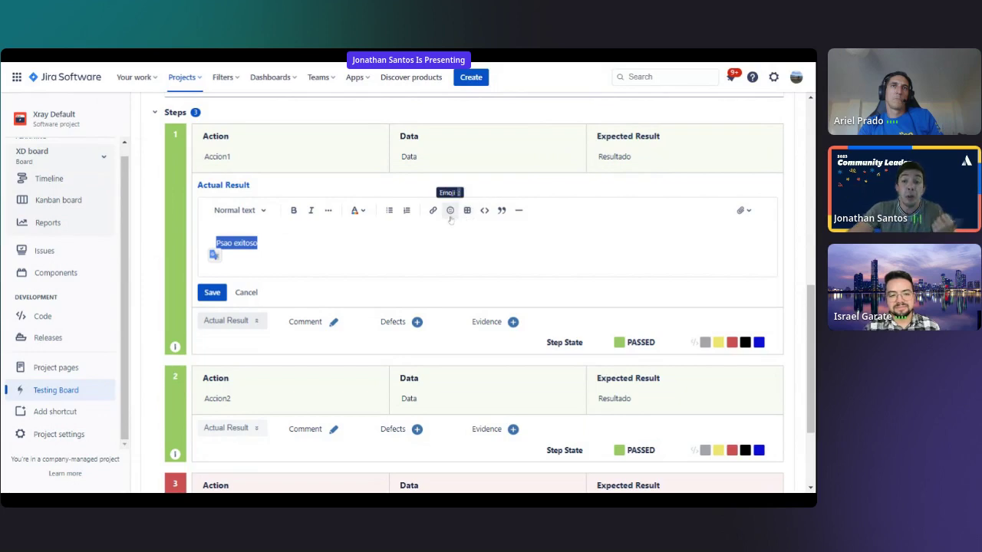
left_click(220, 295)
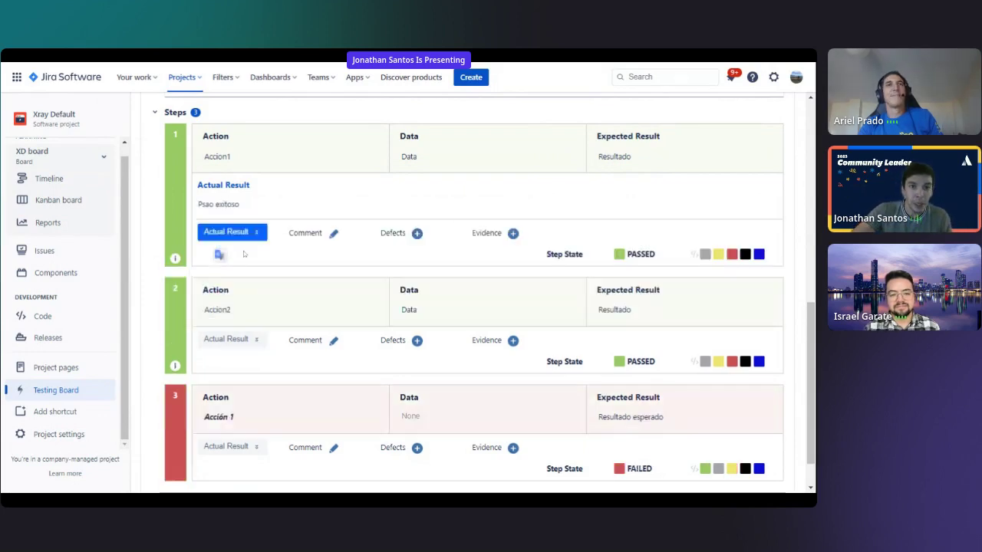
Add the existing defect XD-30 Defecto 1 to test step 3, finding it with the search term "defecto"
scroll(376, 242, "down", 1)
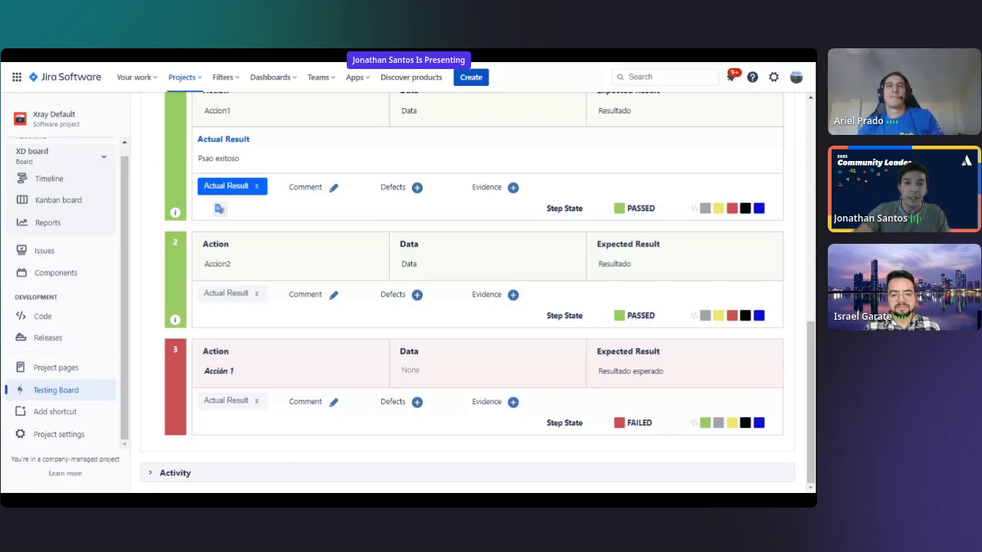
left_click(416, 403)
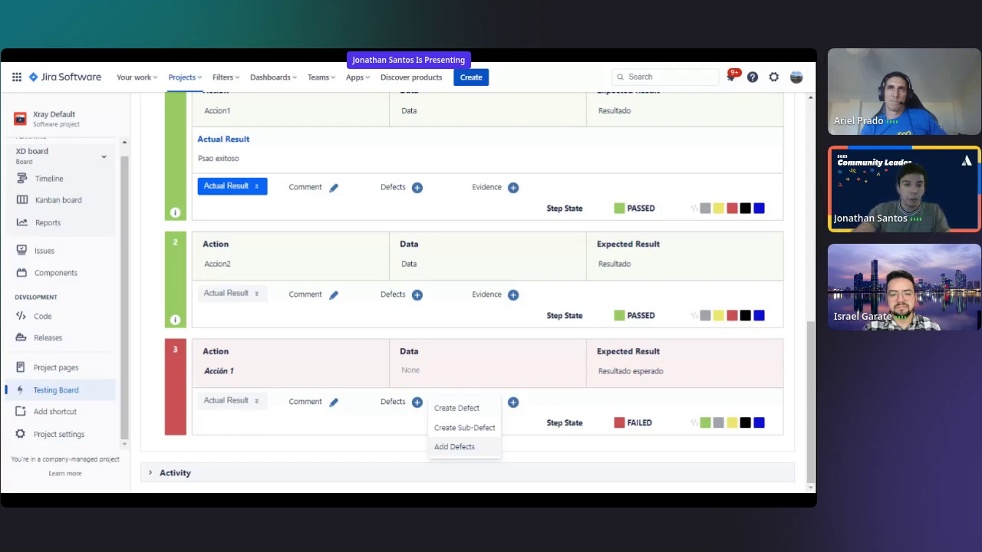
left_click(454, 446)
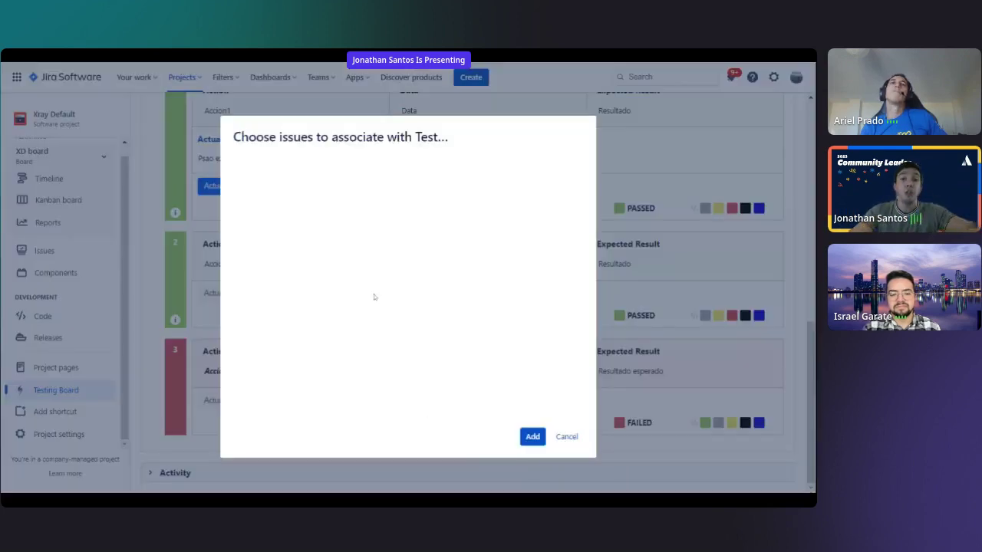
left_click(421, 183)
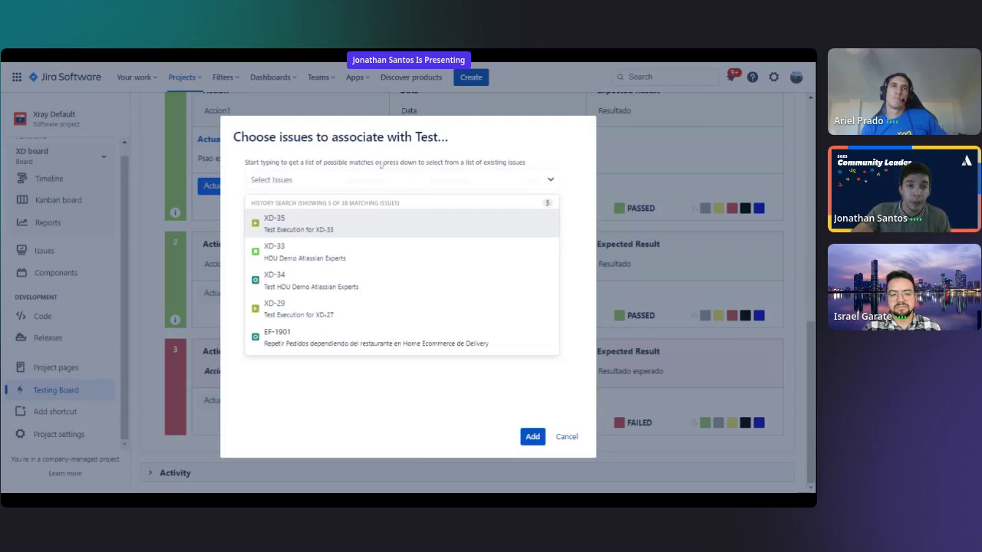
type("defecto")
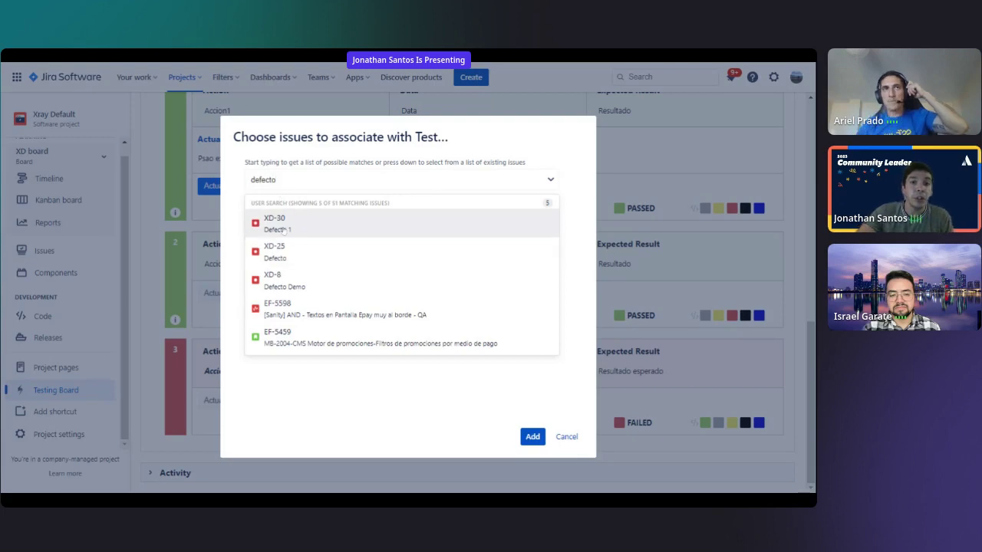
left_click(282, 230)
left_click(532, 434)
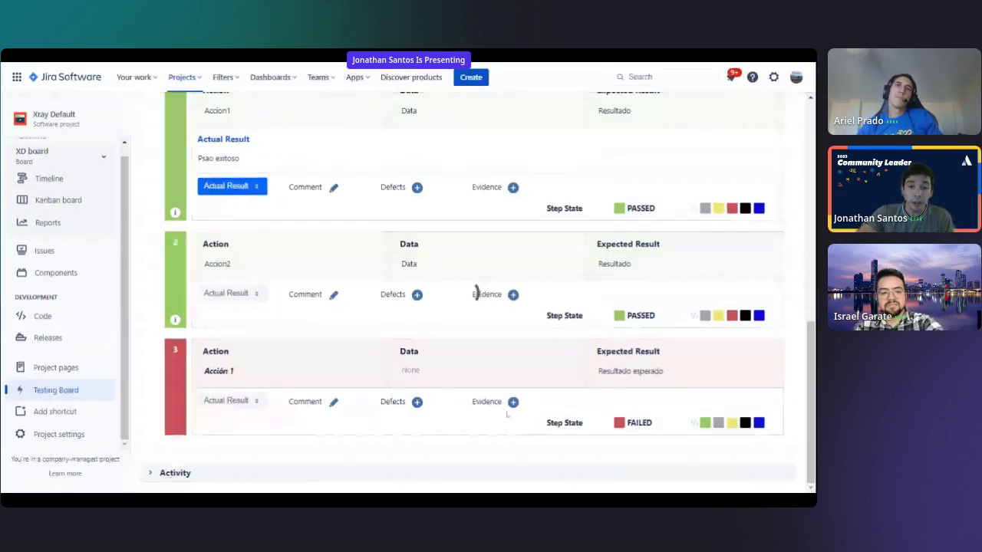
View the evidence upload dialog for test step 3, close it without adding a file, and check the defects in the run's findings
left_click(512, 402)
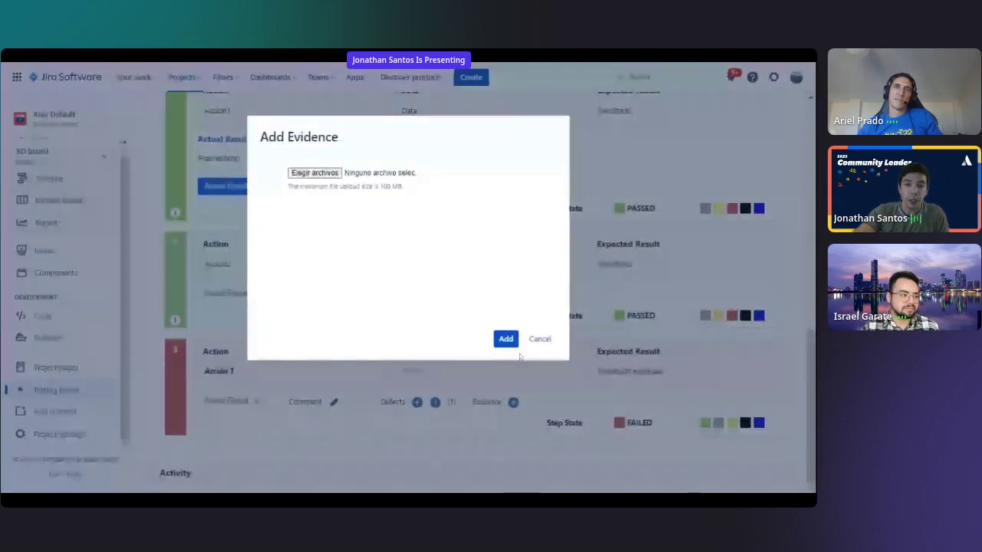
key("Escape")
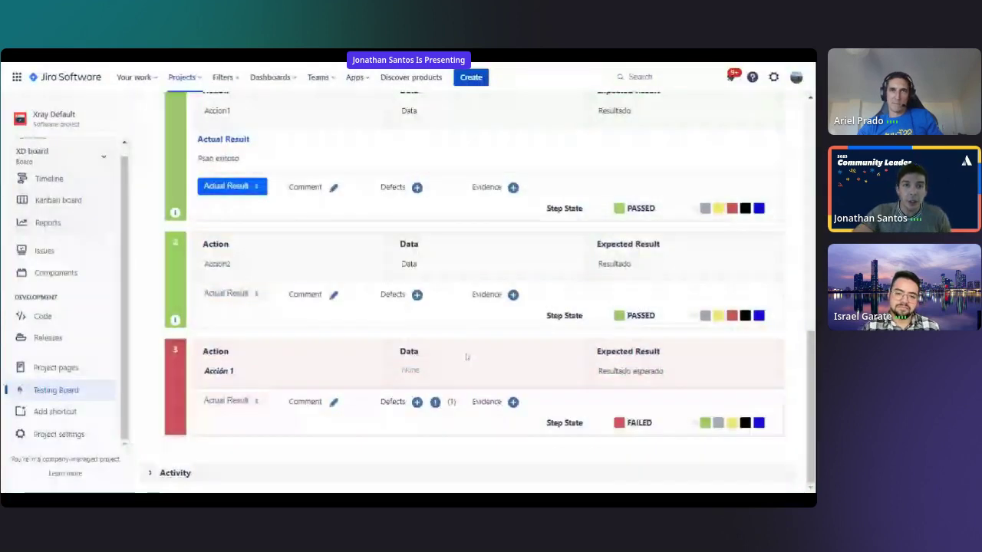
scroll(416, 407, "up", 15)
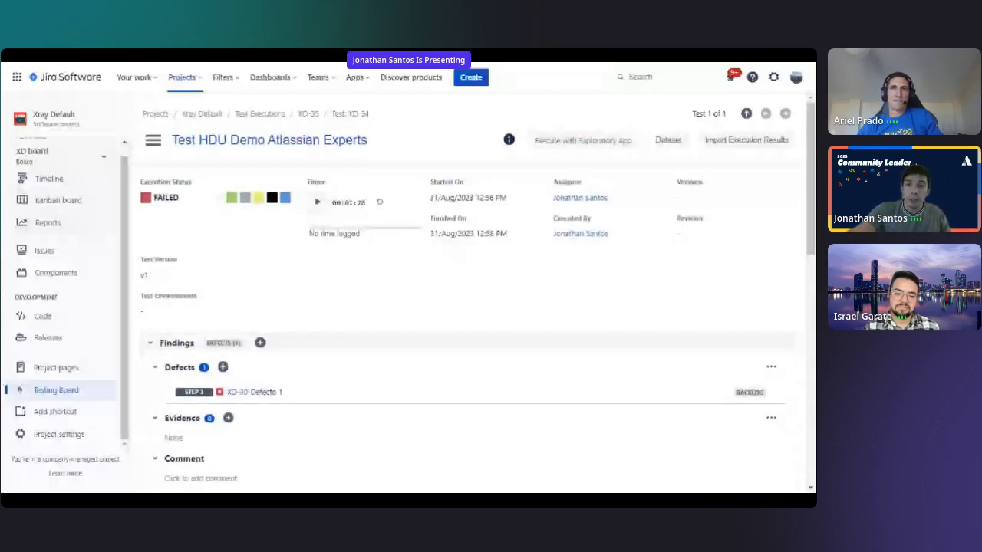
Open the recently viewed Test Execution for XD-33 and examine its linked issues, storage notice, overall execution status and tests table
left_click(637, 76)
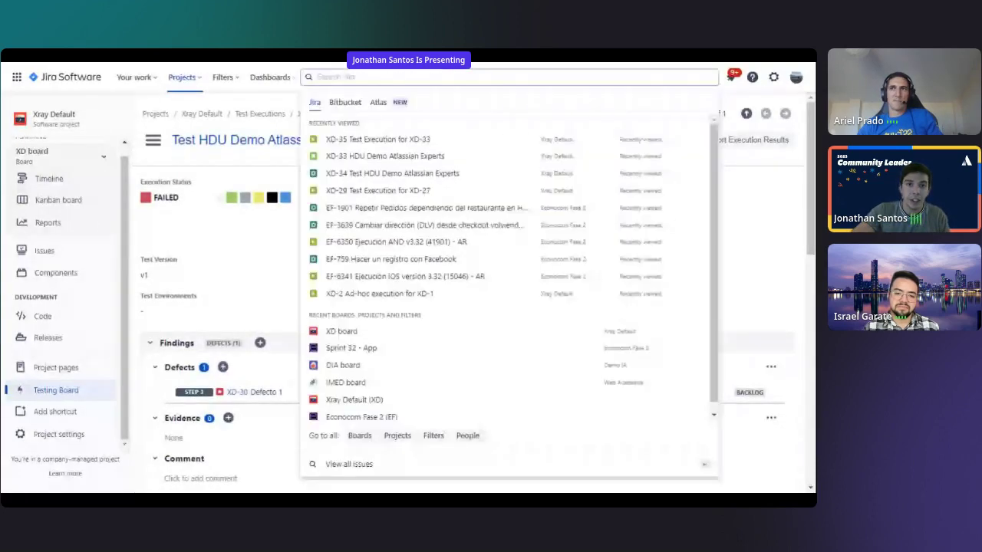
left_click(449, 140)
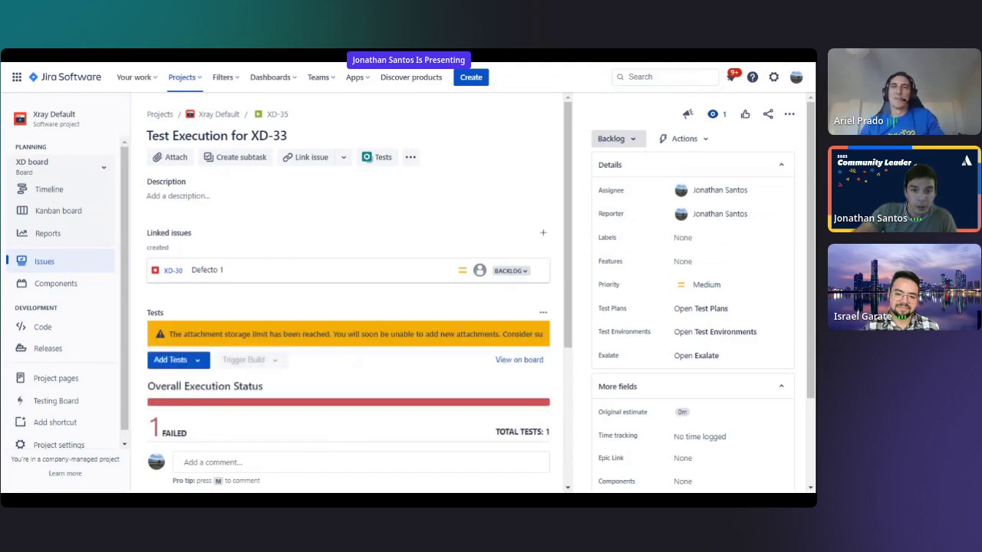
scroll(423, 240, "down", 1)
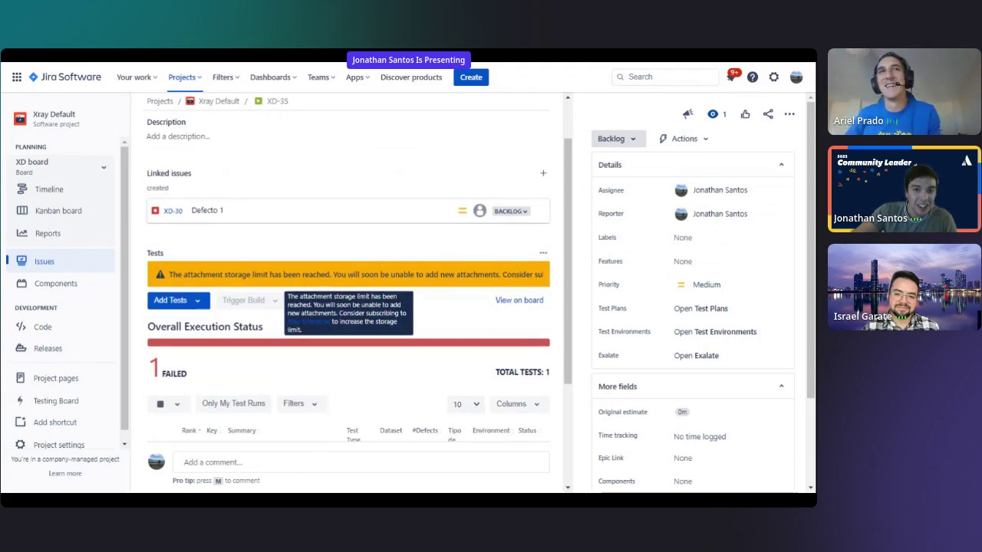
left_click_drag(169, 275, 254, 275)
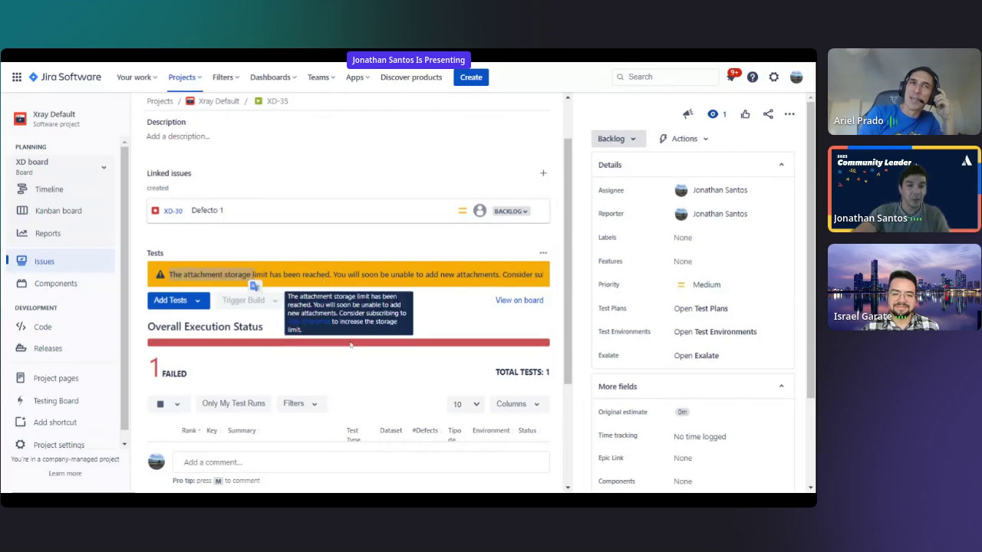
scroll(329, 253, "down", 2)
scroll(368, 242, "up", 2)
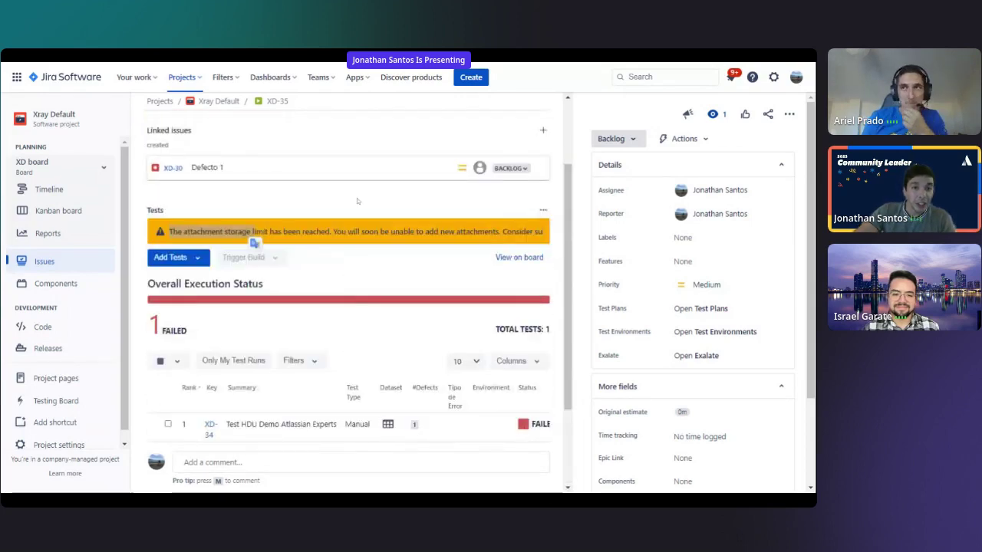
left_click(322, 262)
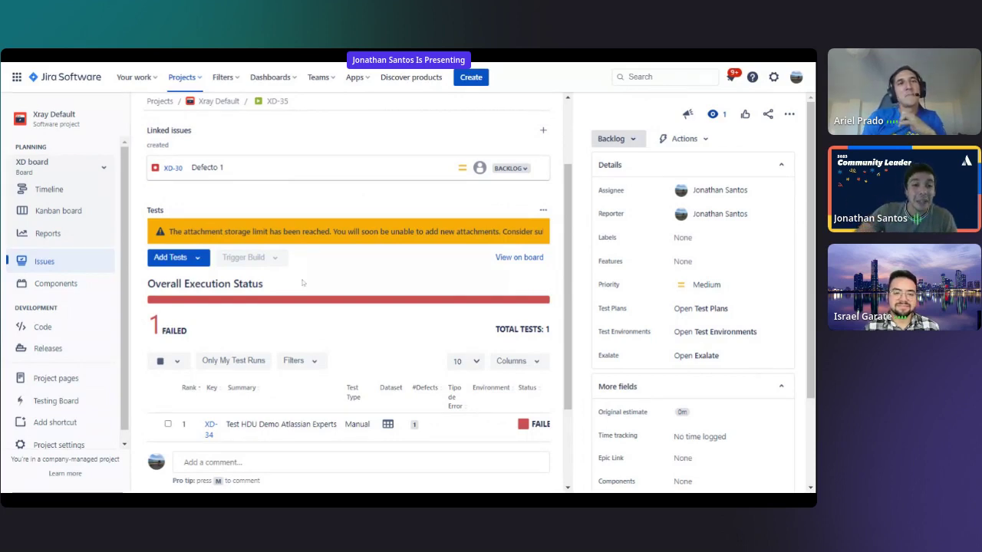
mouse_move(277, 261)
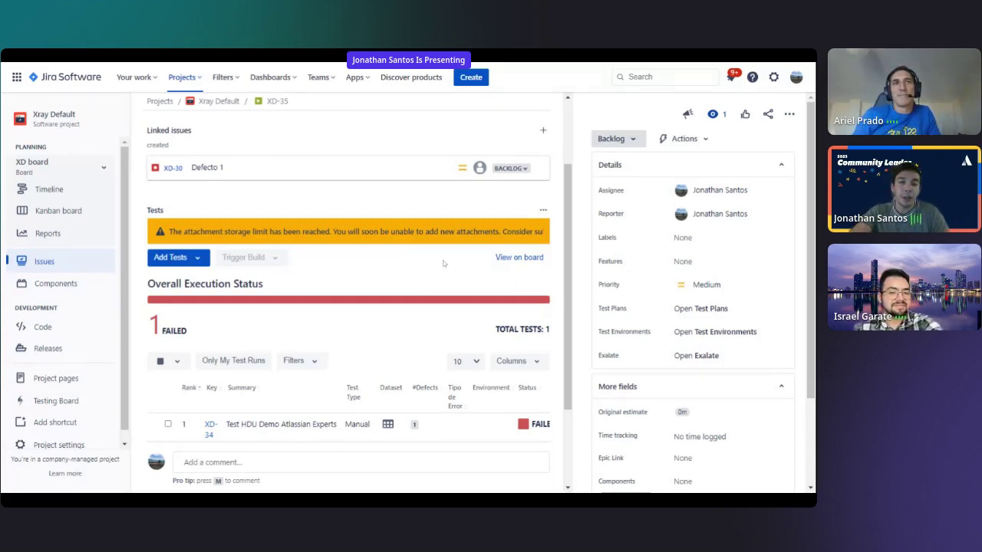
scroll(421, 292, "down", 2)
scroll(404, 308, "up", 1)
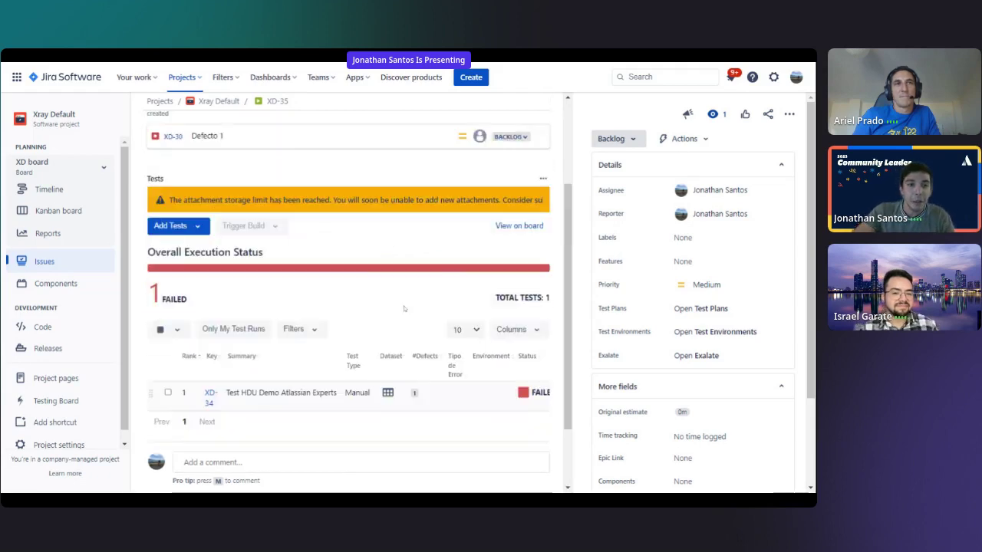
scroll(404, 308, "up", 2)
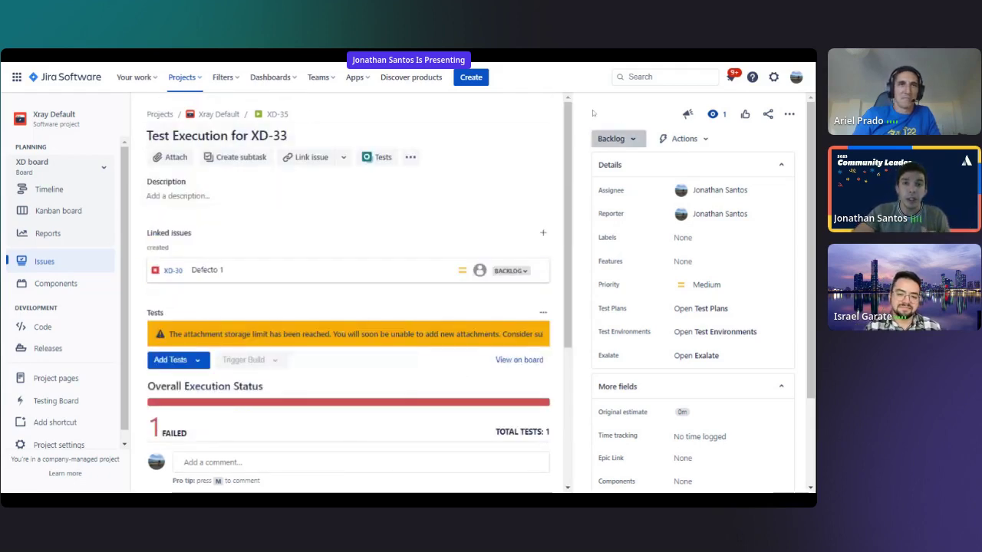
Open the recently viewed story XD-33 HDU Demo Atlassian Experts and examine its linked test and test coverage status
left_click(640, 77)
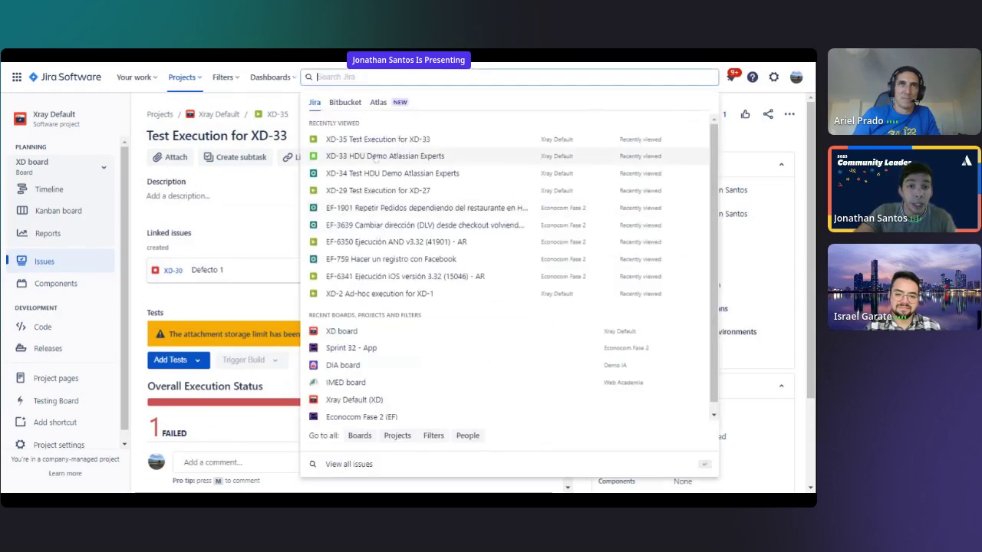
left_click(384, 158)
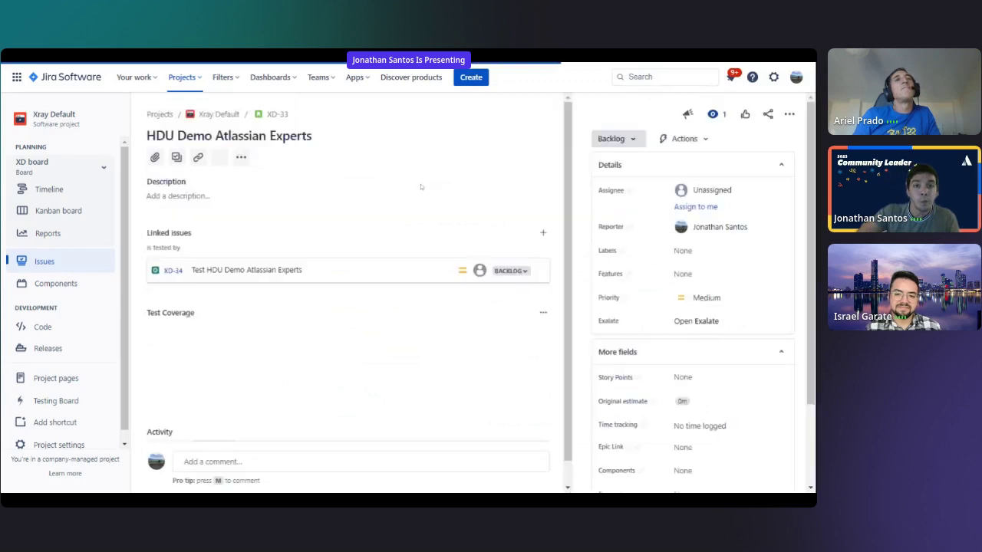
scroll(406, 200, "down", 1)
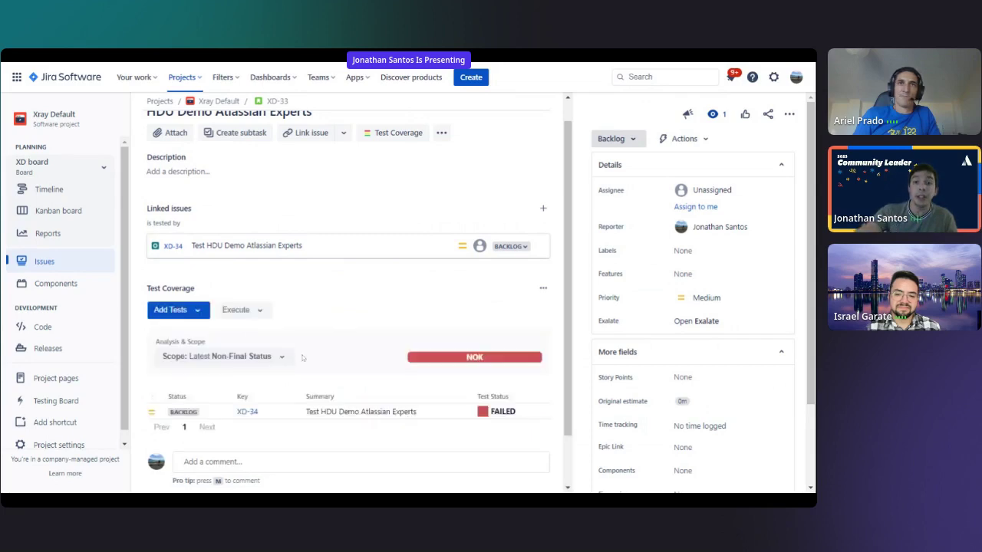
scroll(458, 298, "down", 2)
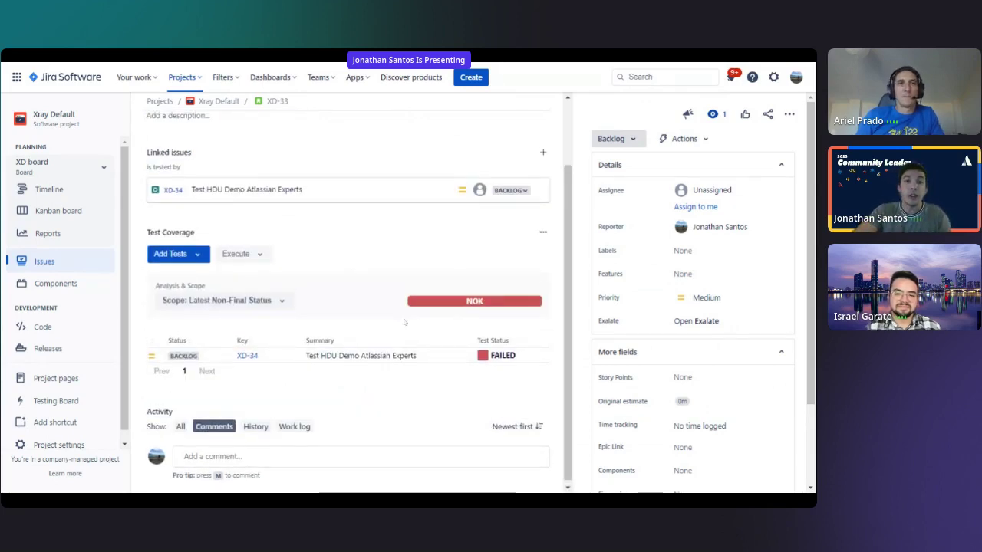
scroll(414, 314, "up", 3)
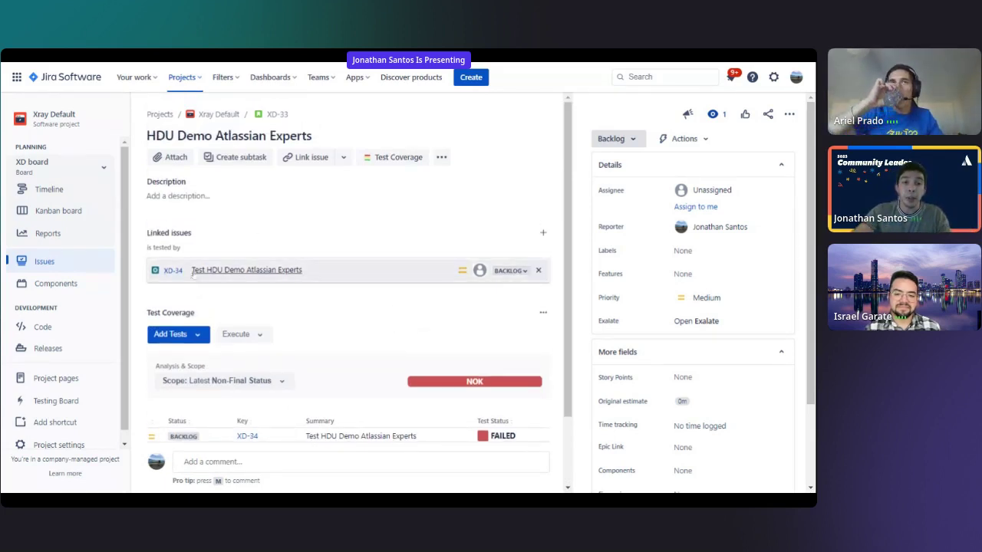
mouse_move(197, 276)
scroll(217, 293, "down", 2)
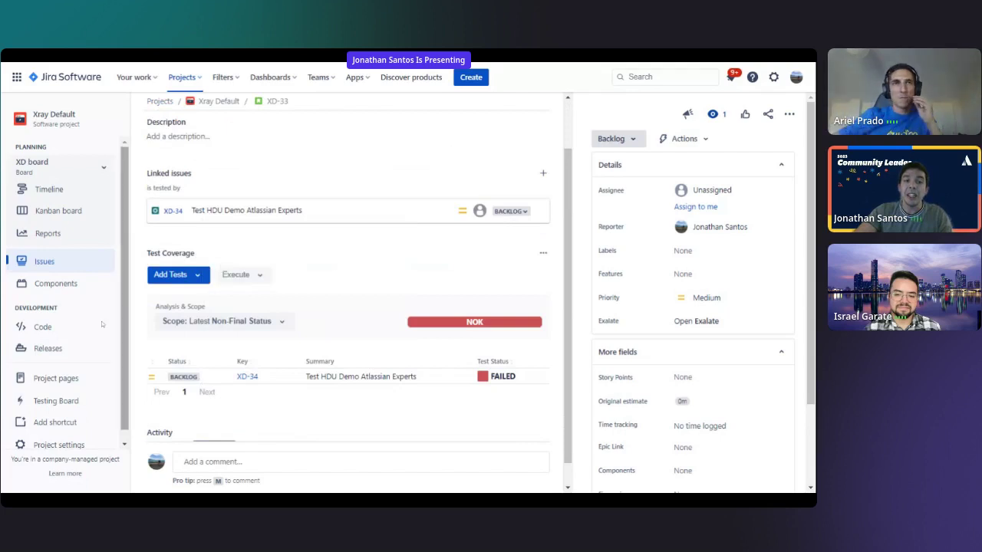
scroll(221, 348, "up", 2)
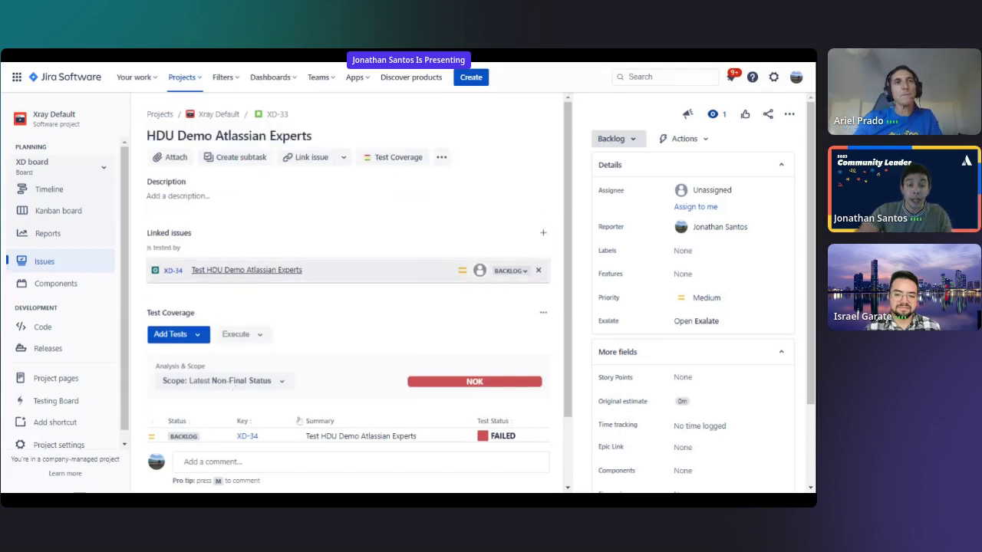
Link Test Execution XD-35 to story XD-33 with the relationship "is tested by"
mouse_move(245, 269)
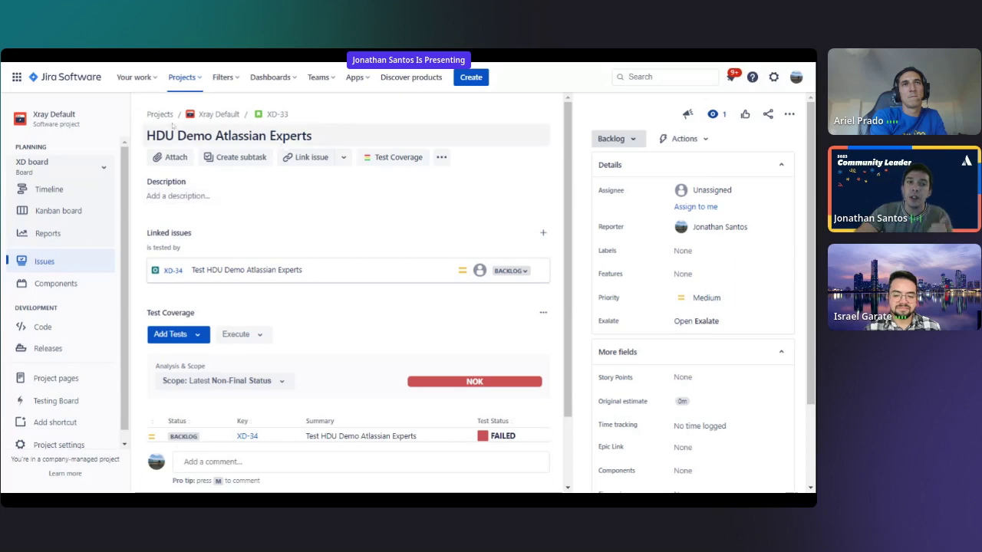
scroll(315, 291, "down", 2)
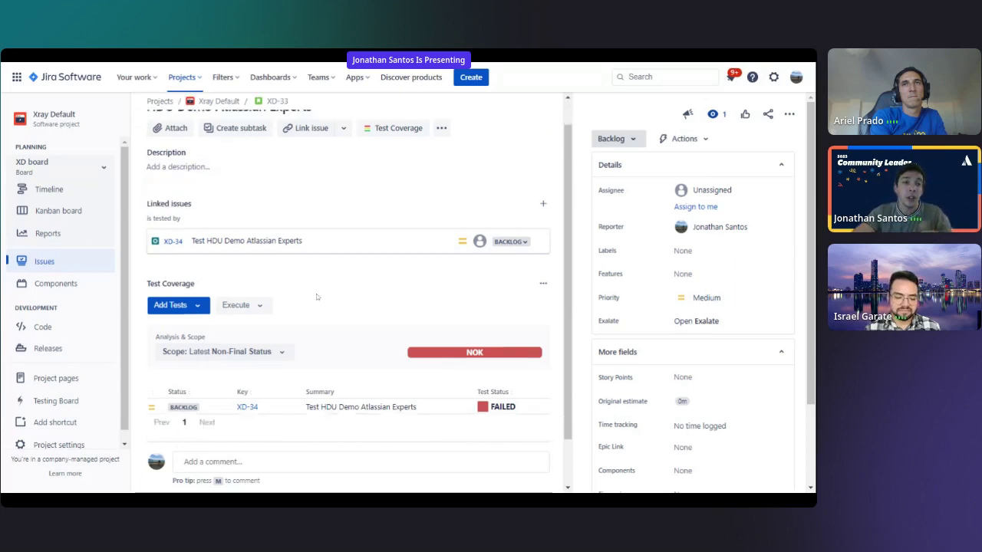
scroll(316, 292, "down", 4)
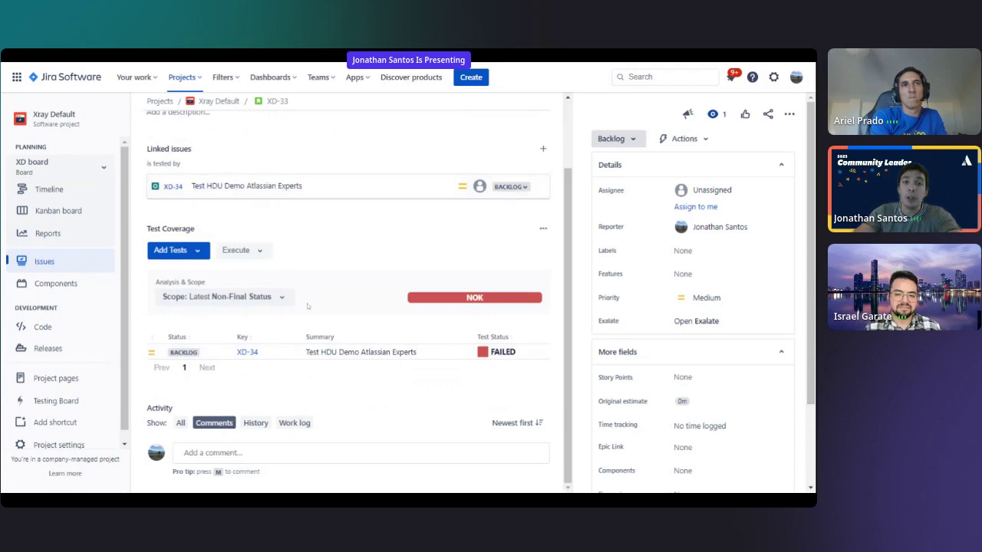
scroll(297, 291, "up", 4)
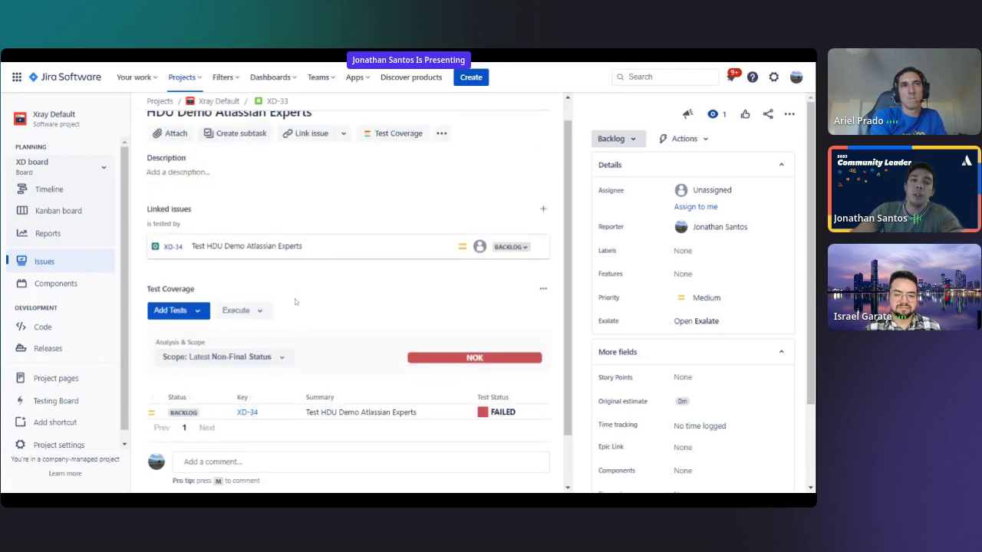
scroll(280, 325, "up", 2)
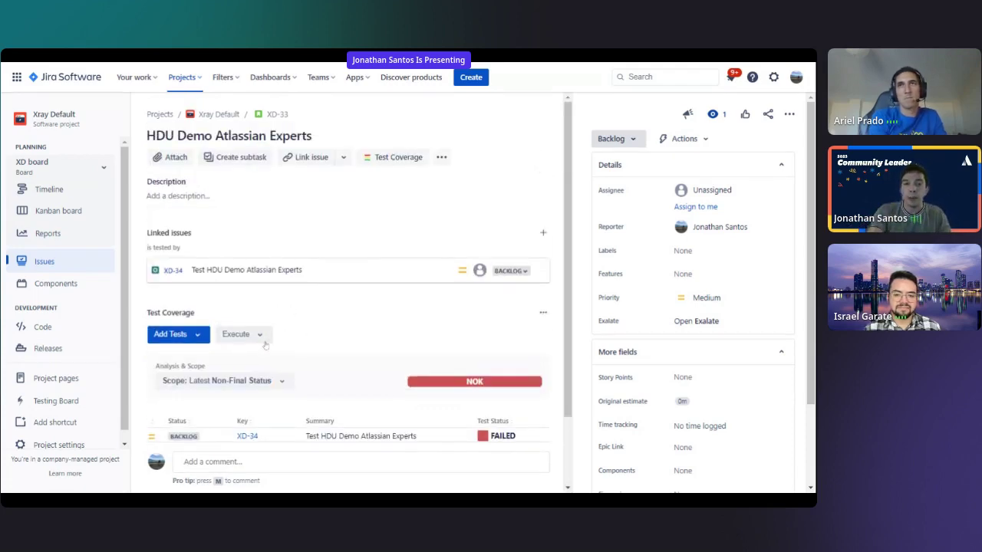
left_click(307, 163)
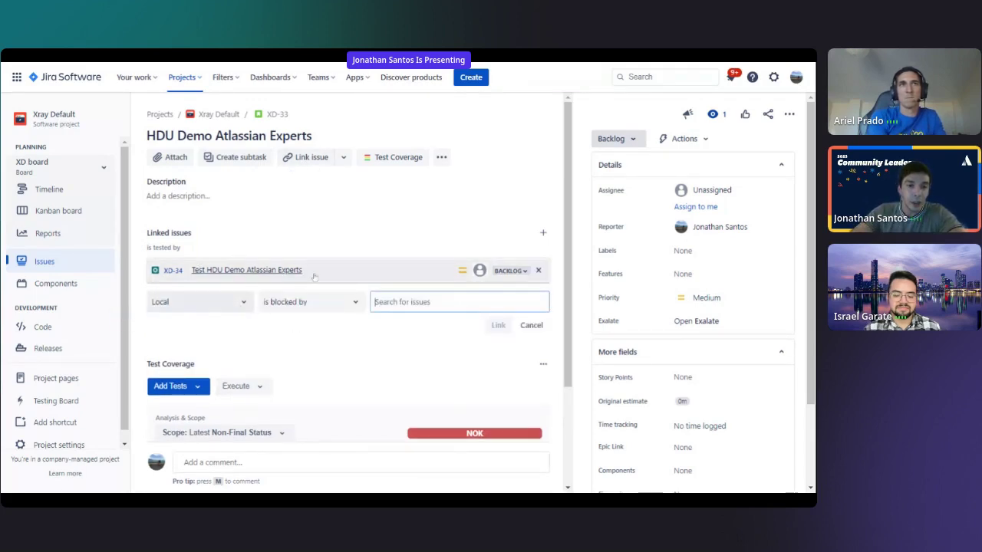
left_click(326, 305)
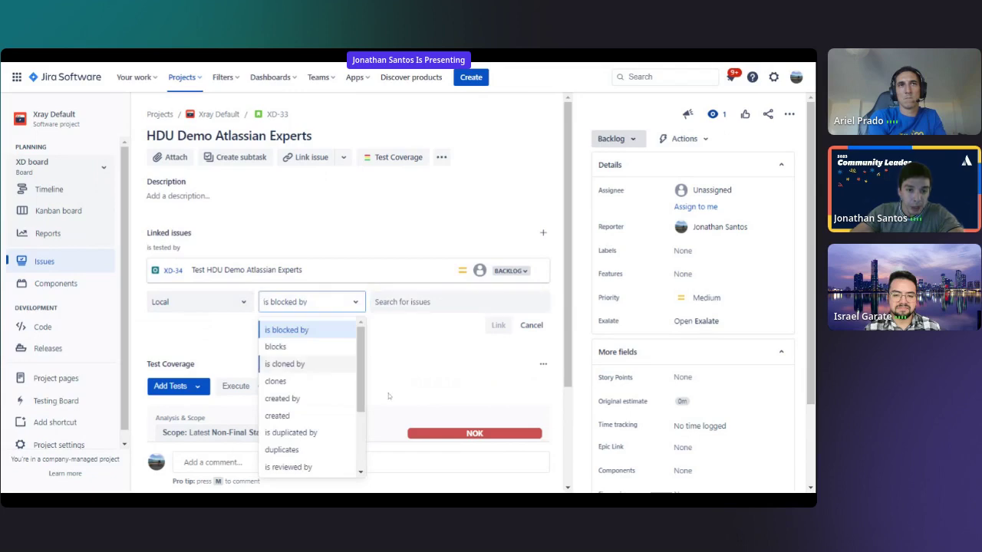
type("test")
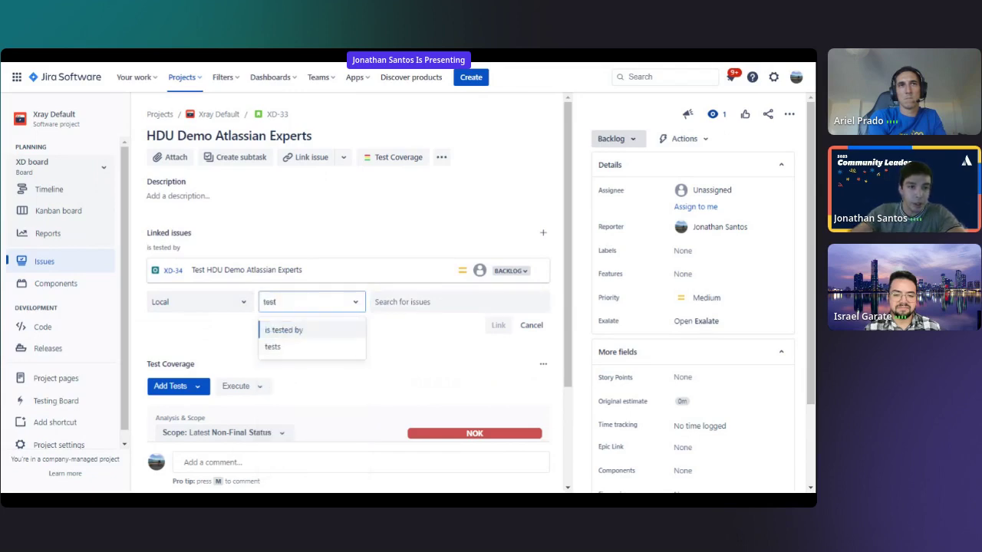
left_click(304, 332)
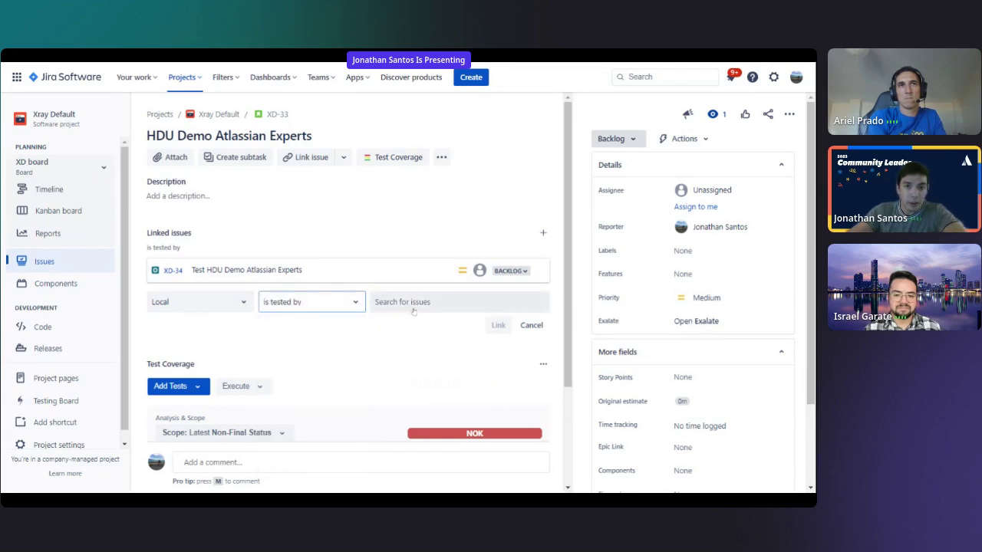
left_click(412, 307)
left_click(471, 346)
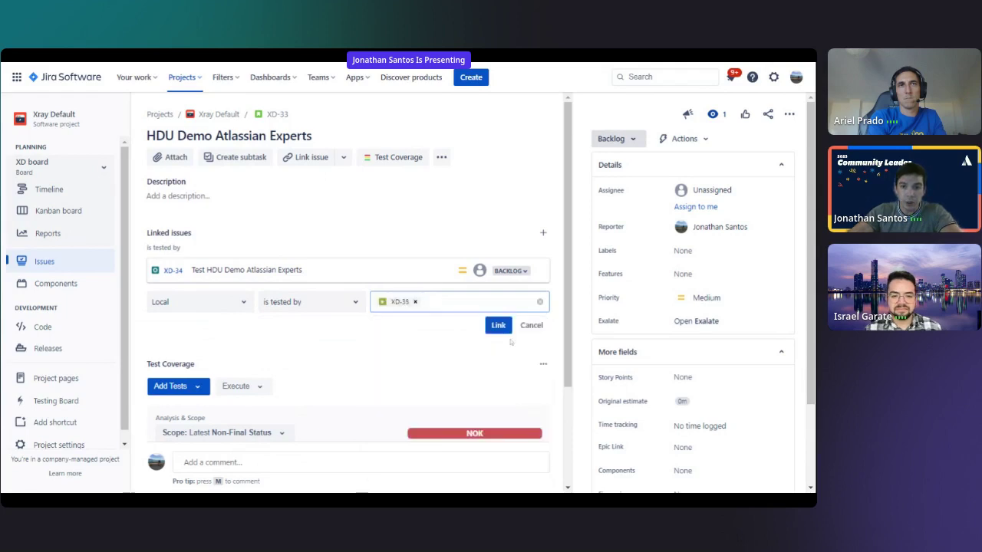
left_click(498, 325)
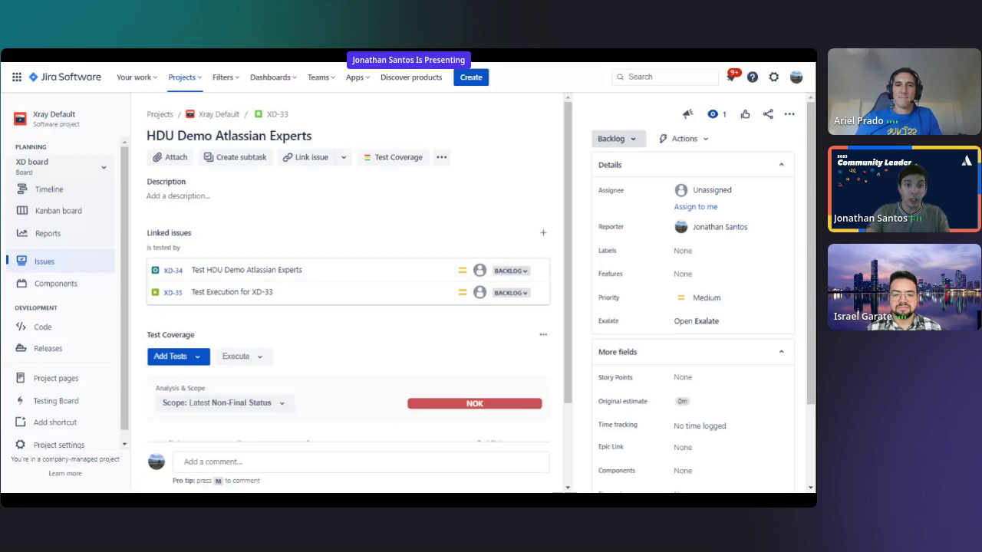
Link defect XD-30 Defecto 1 to story XD-33 with the relationship "is blocked by" and review the linked issues
scroll(405, 254, "down", 2)
scroll(405, 254, "up", 2)
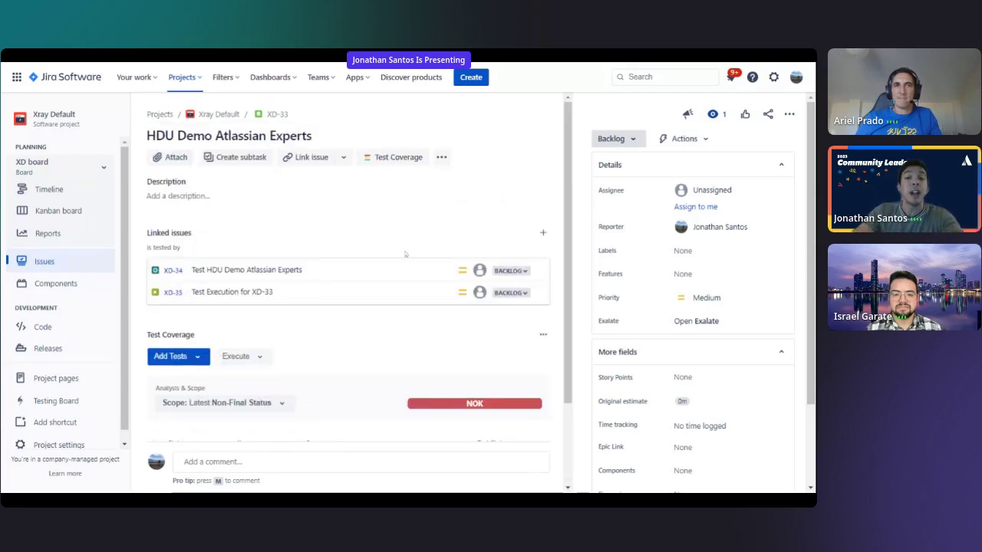
left_click(543, 232)
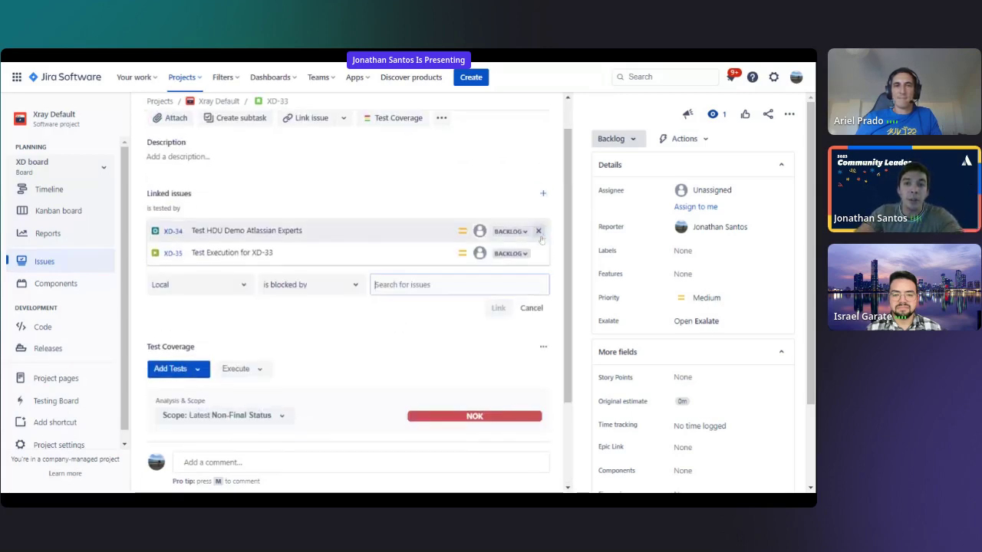
left_click(320, 286)
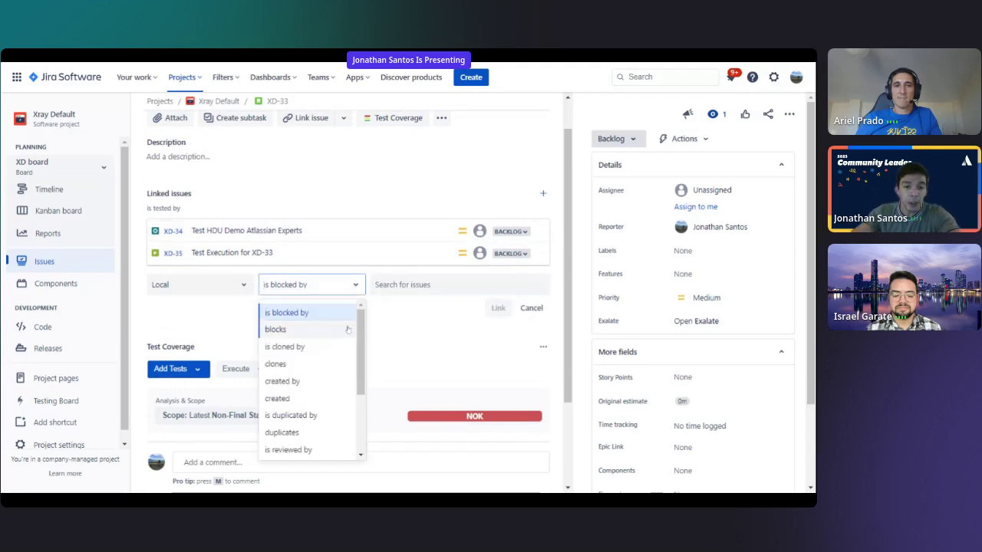
left_click(324, 313)
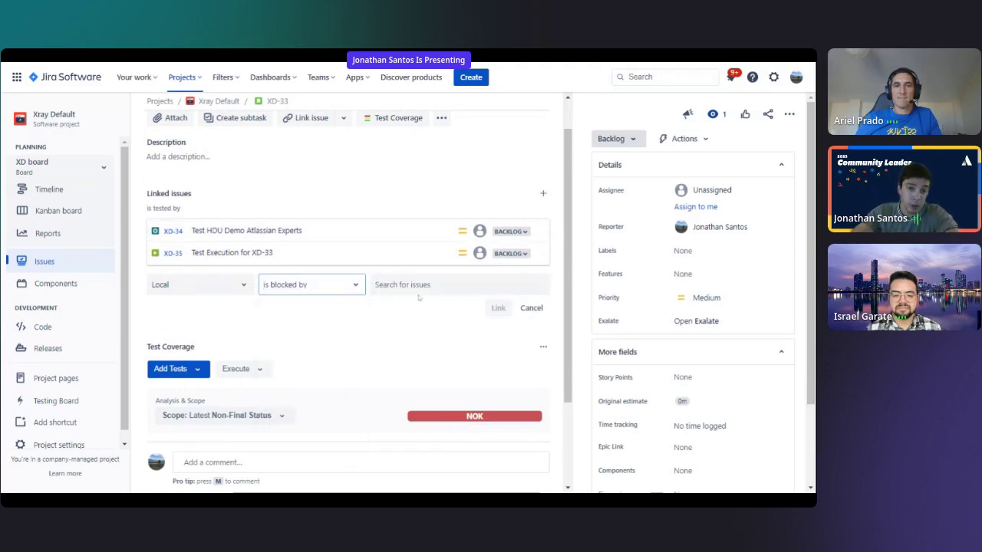
left_click(412, 286)
left_click(460, 377)
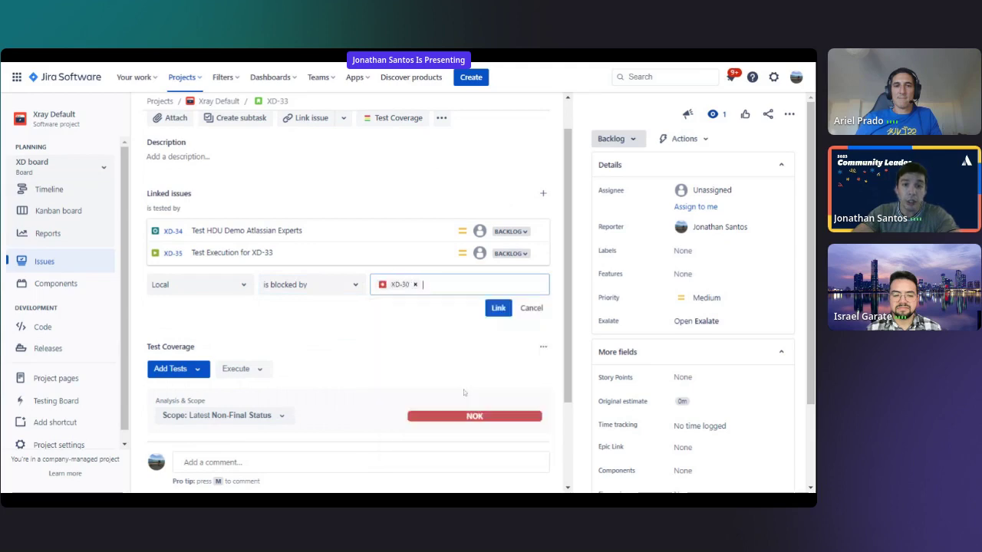
left_click(497, 309)
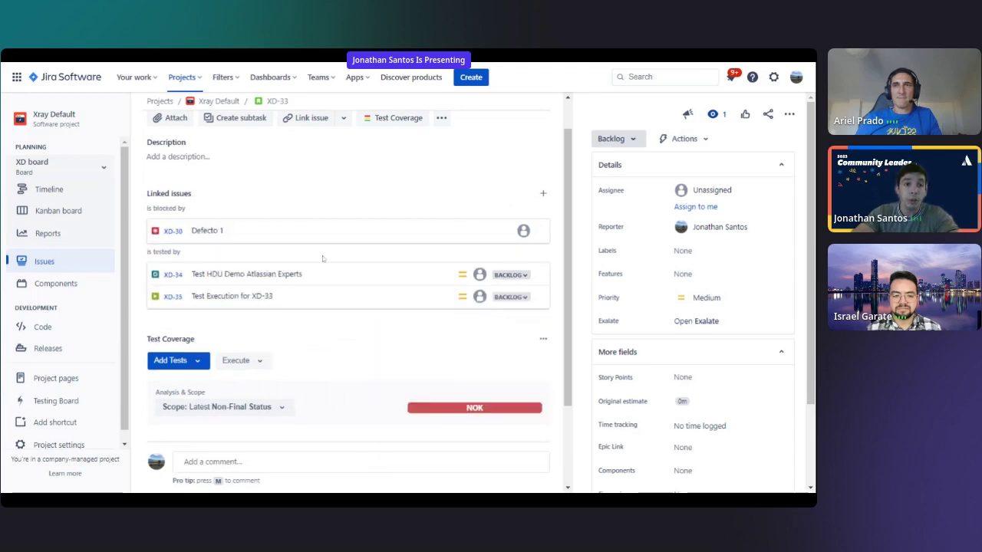
mouse_move(370, 298)
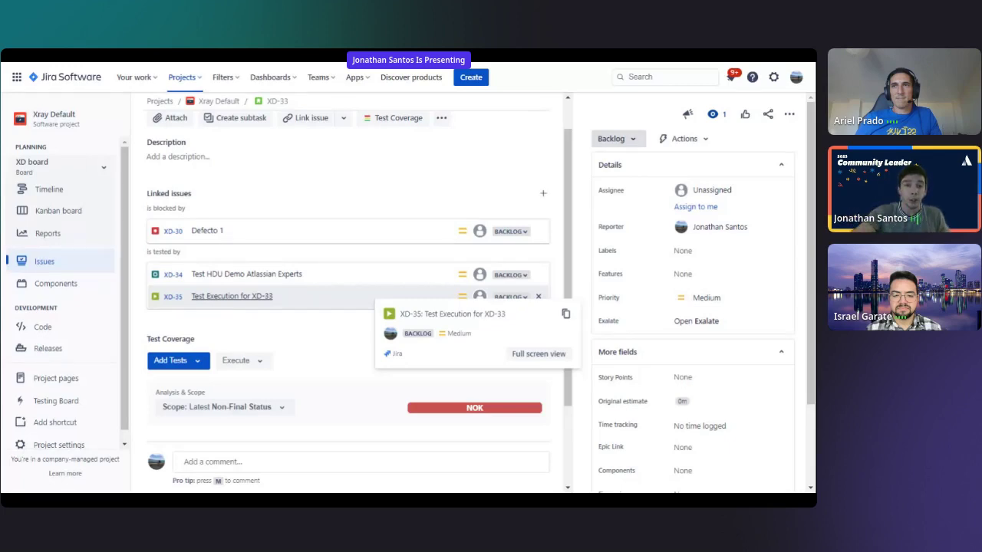
scroll(554, 177, "up", 2)
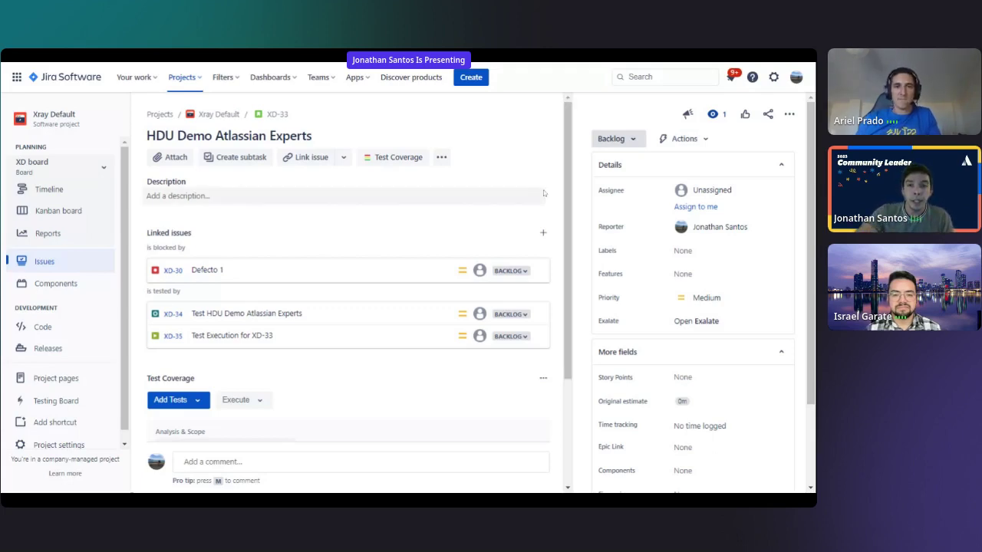
View the project's Testing Board options, open the Test Case Importer and choose CSV as the import format
left_click(71, 402)
scroll(74, 408, "down", 1)
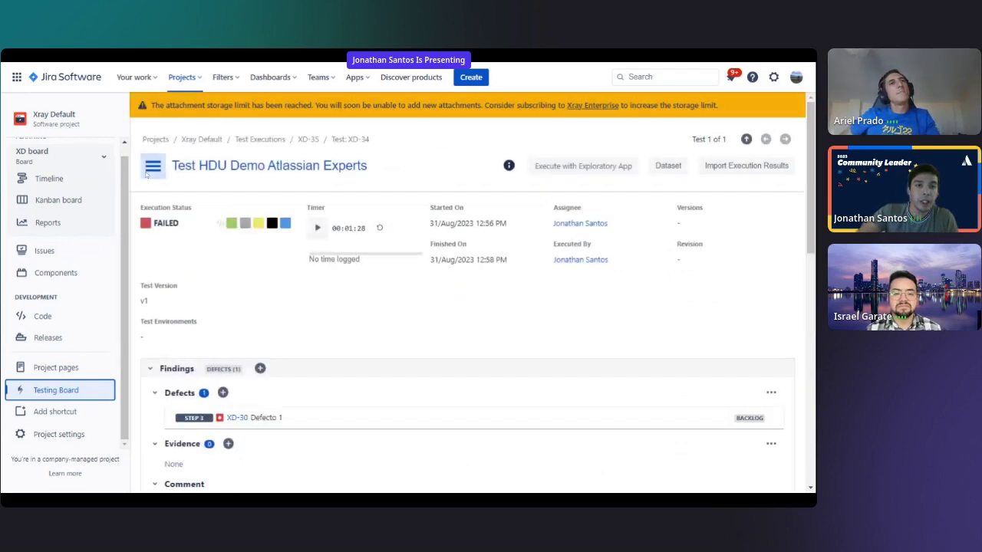
left_click(153, 167)
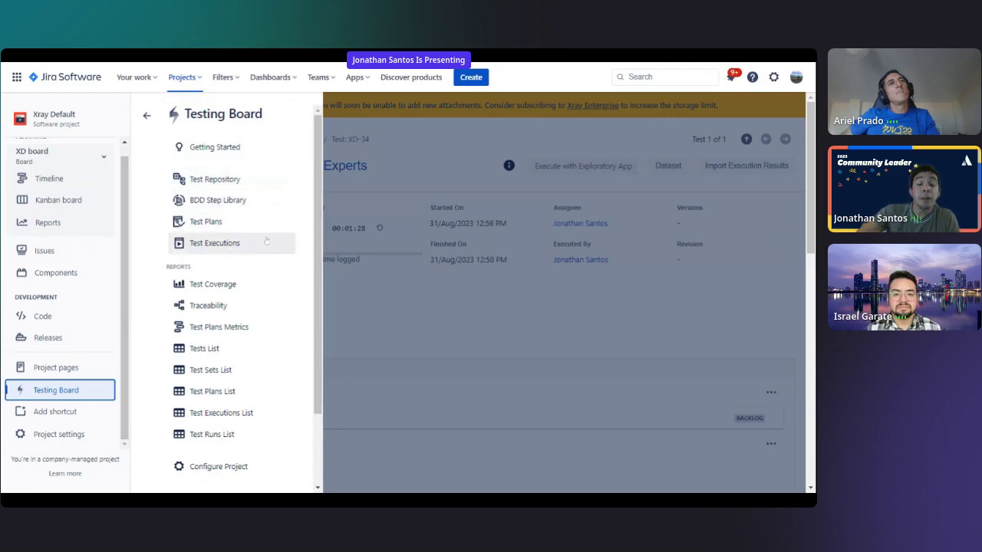
scroll(266, 242, "down", 1)
scroll(261, 260, "down", 1)
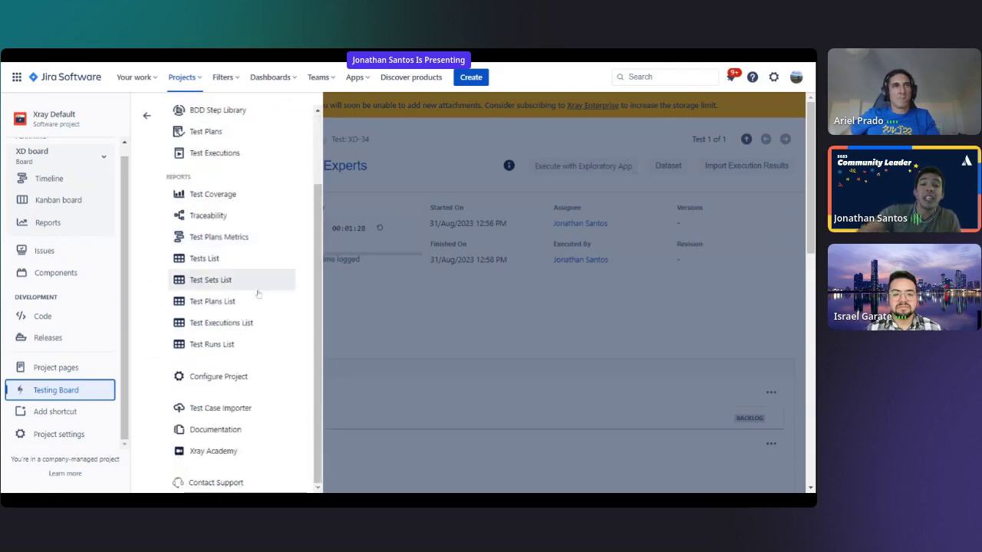
left_click(224, 413)
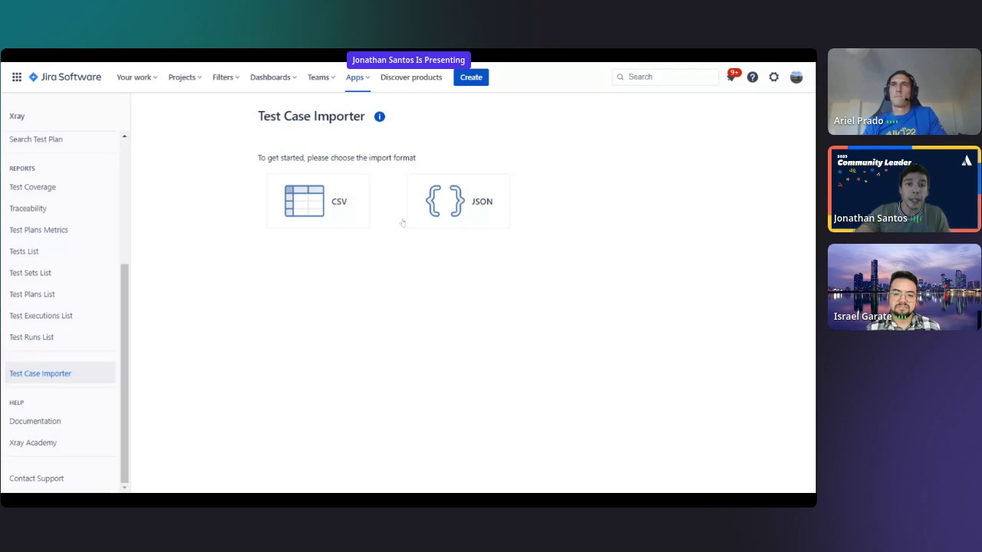
left_click(342, 206)
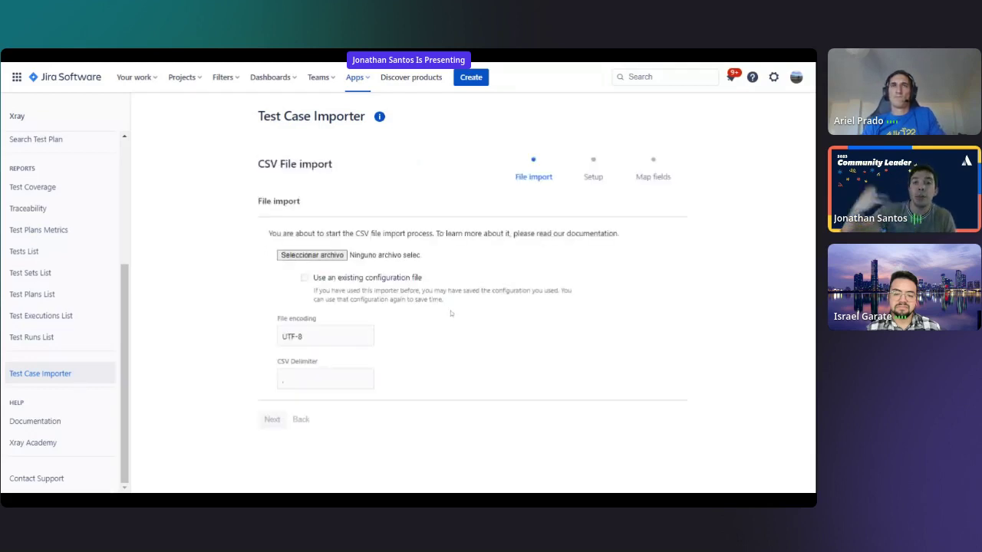
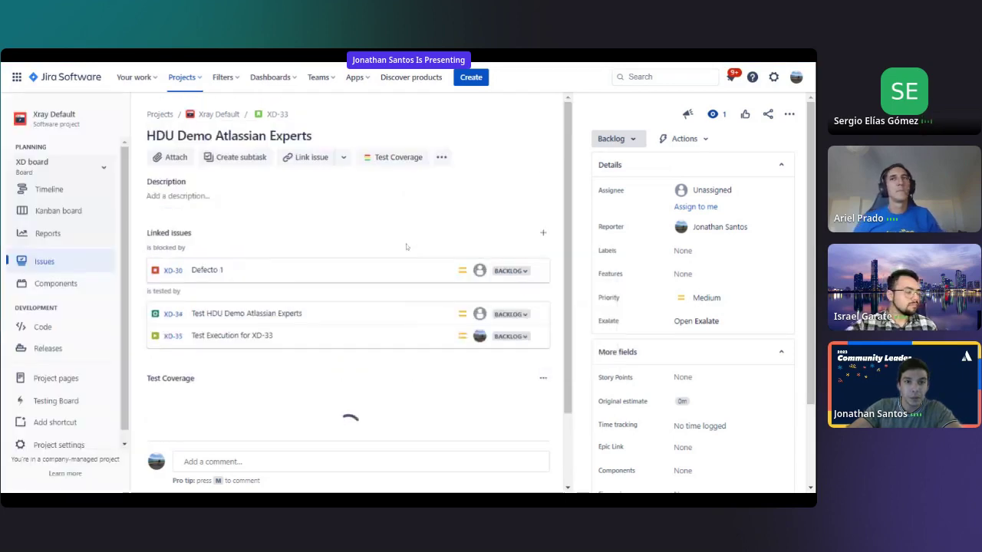
Open Test Execution XD-35 from story XD-33's linked issues and examine its tests table and the selectable statuses for the test
mouse_move(406, 247)
scroll(405, 247, "down", 1)
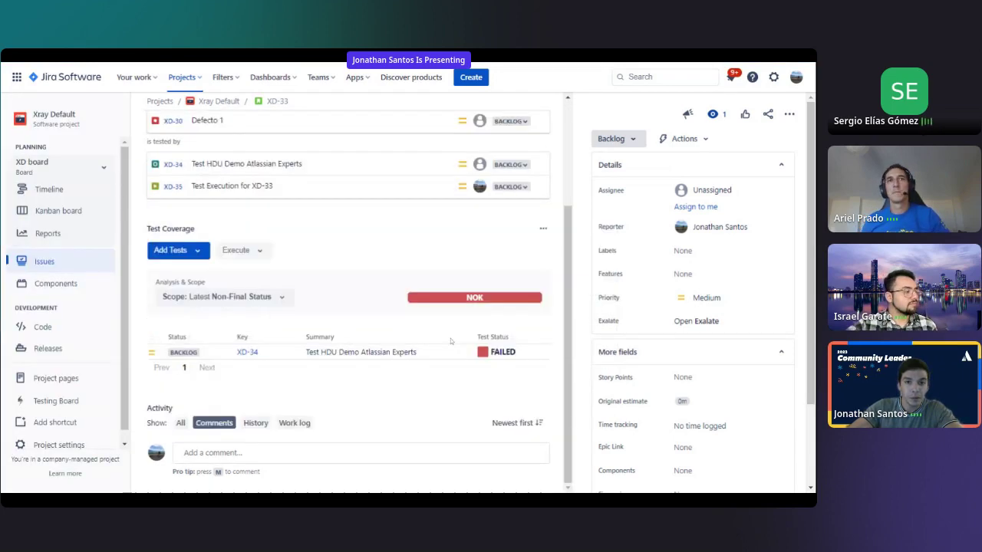
left_click(232, 187)
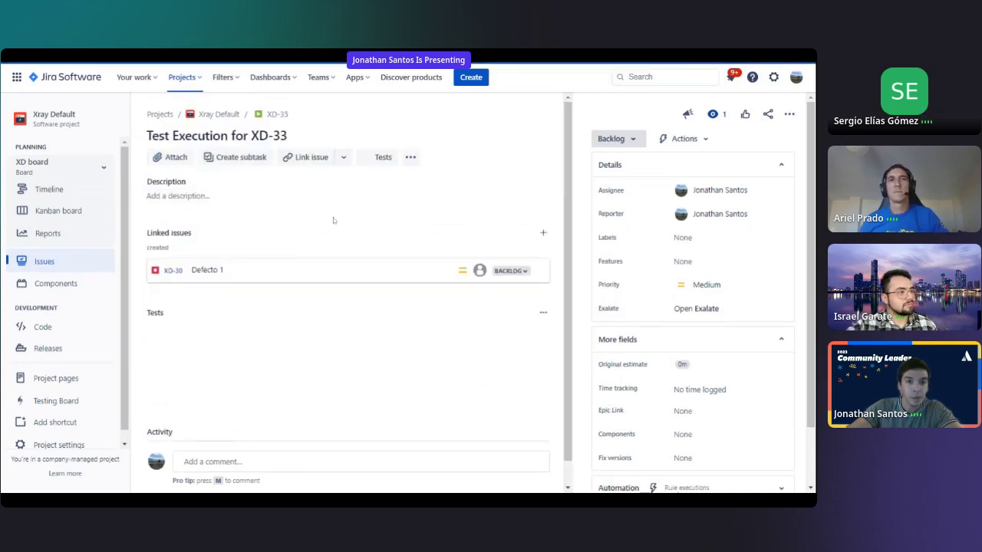
scroll(459, 307, "down", 1)
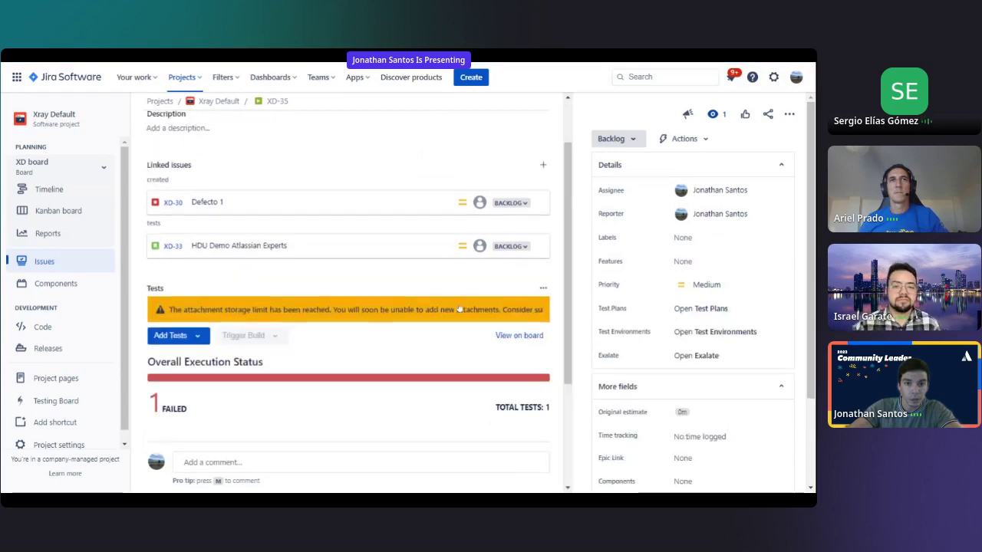
scroll(452, 301, "down", 2)
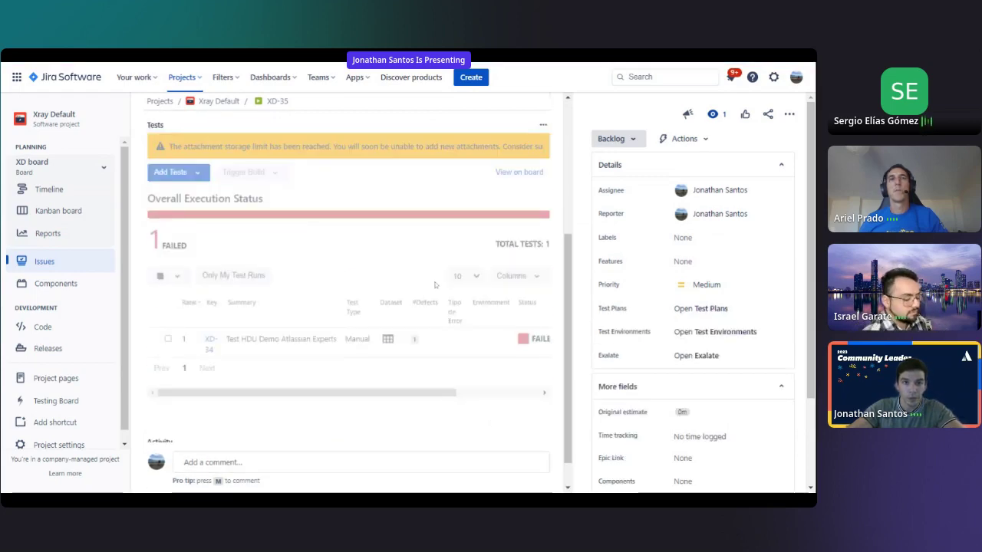
left_click_drag(442, 396, 526, 395)
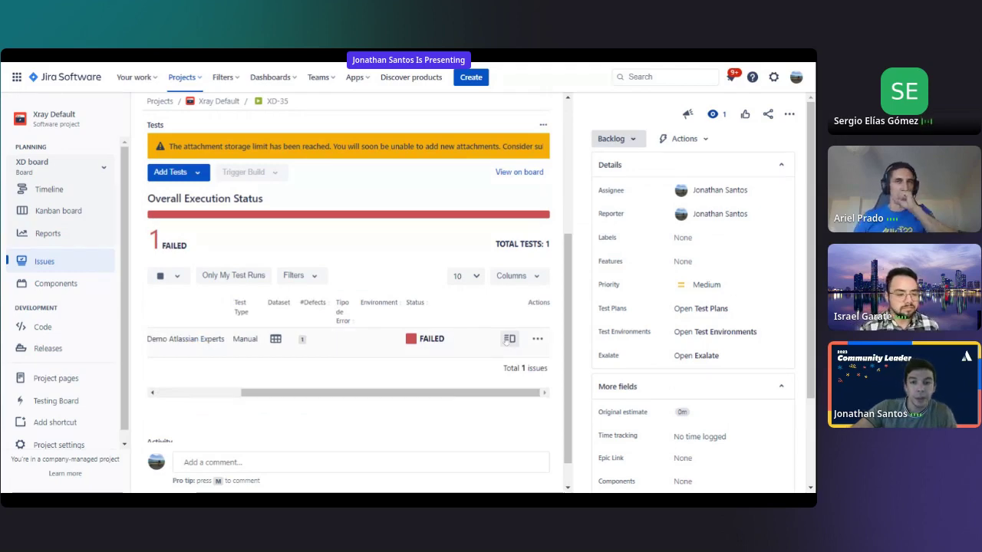
left_click(428, 339)
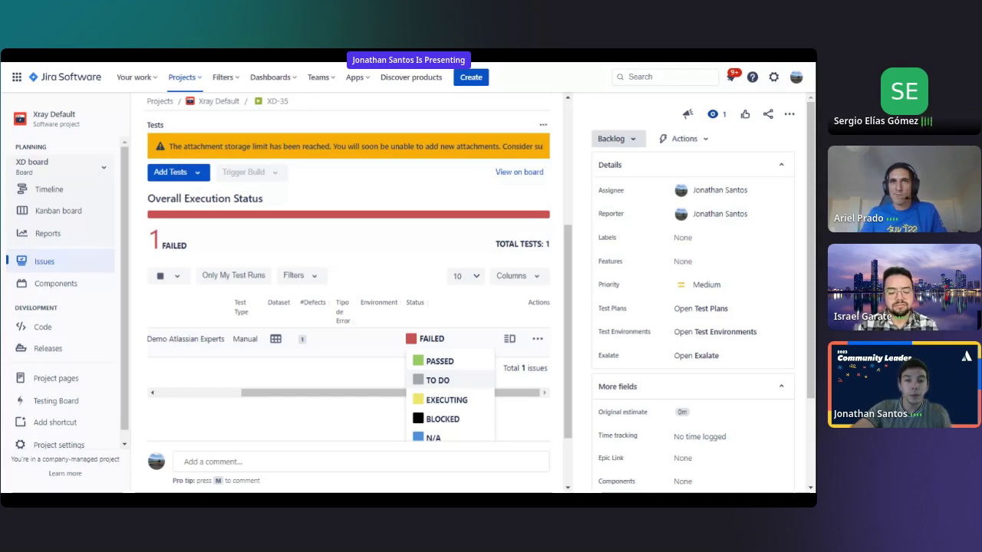
Open the execution details of test XD-34 and examine its step results, findings and issue links
left_click(509, 351)
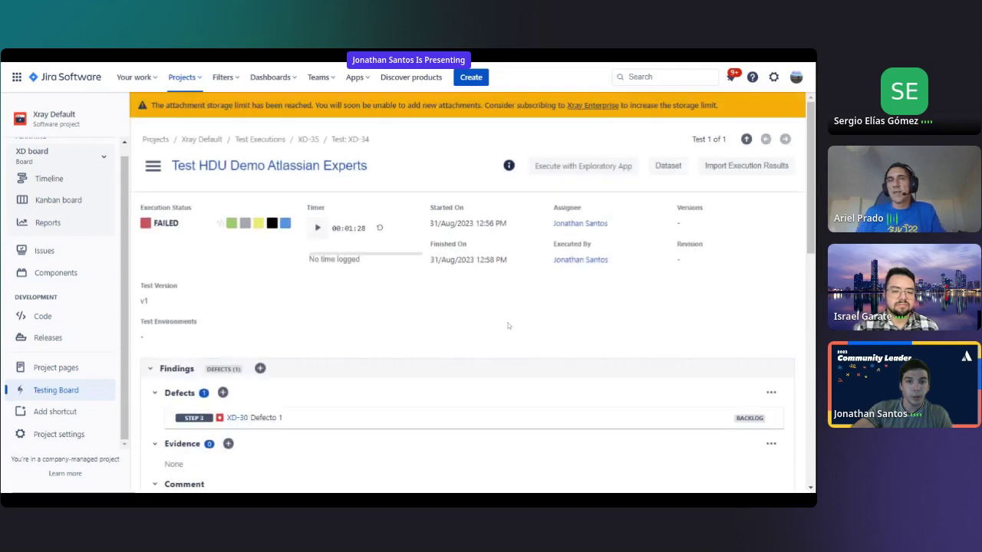
scroll(491, 349, "down", 10)
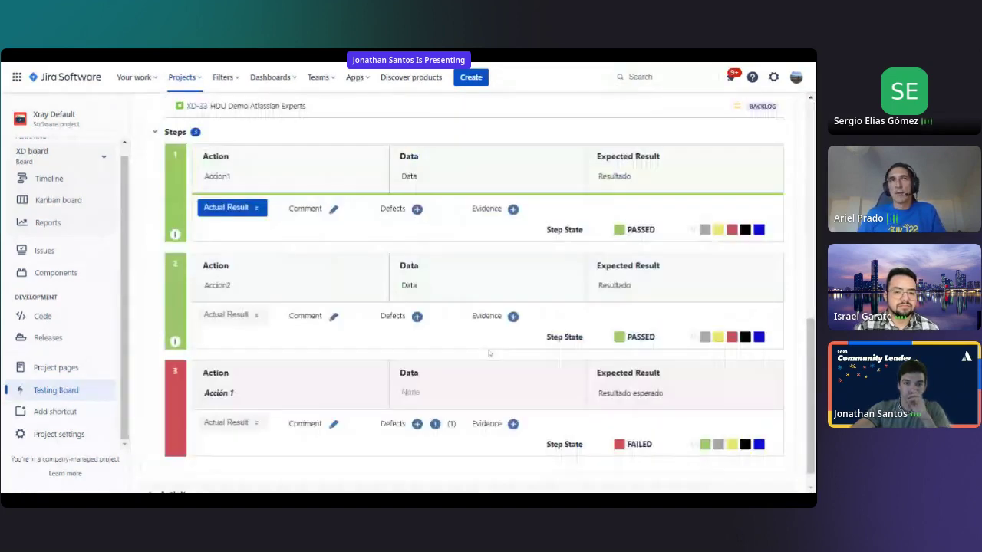
scroll(489, 353, "up", 1)
scroll(502, 360, "down", 2)
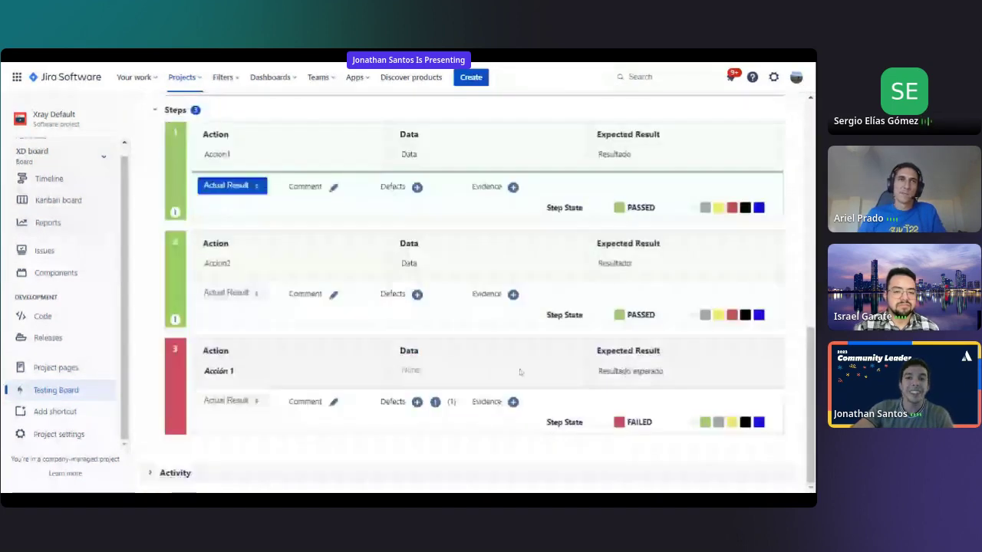
scroll(518, 371, "up", 10)
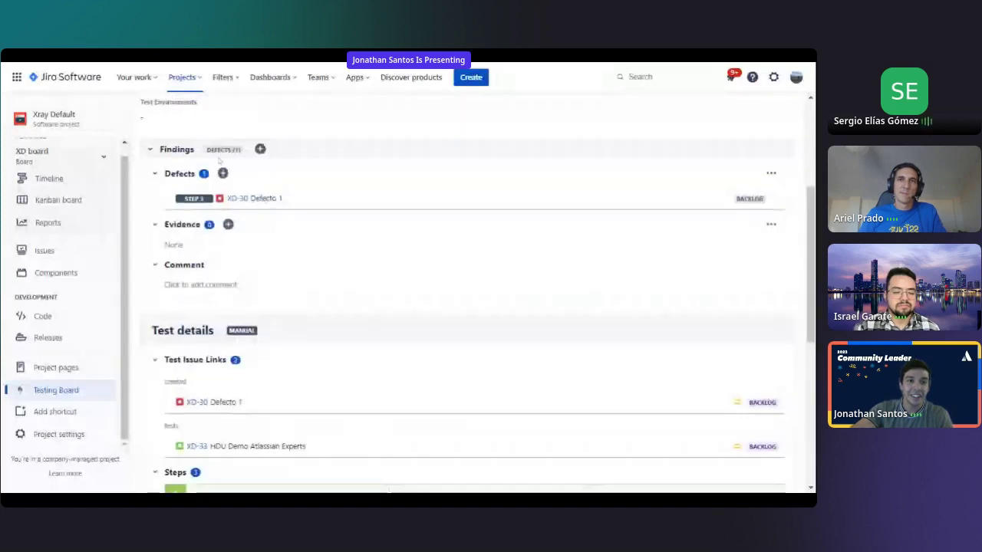
Review test XD-34's overall execution status and timing against its step states, step 3 defect, evidence section and linked issues
scroll(194, 171, "up", 5)
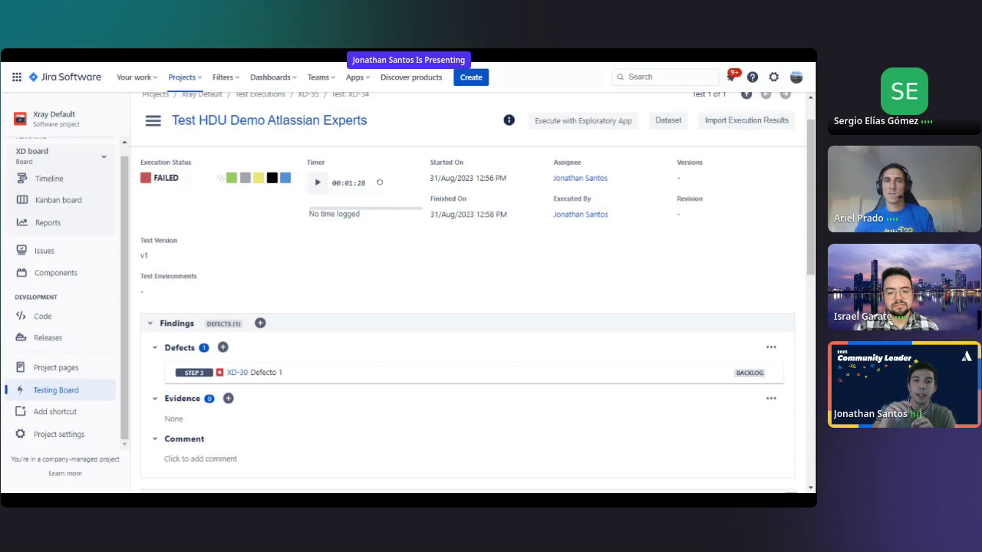
scroll(484, 319, "down", 10)
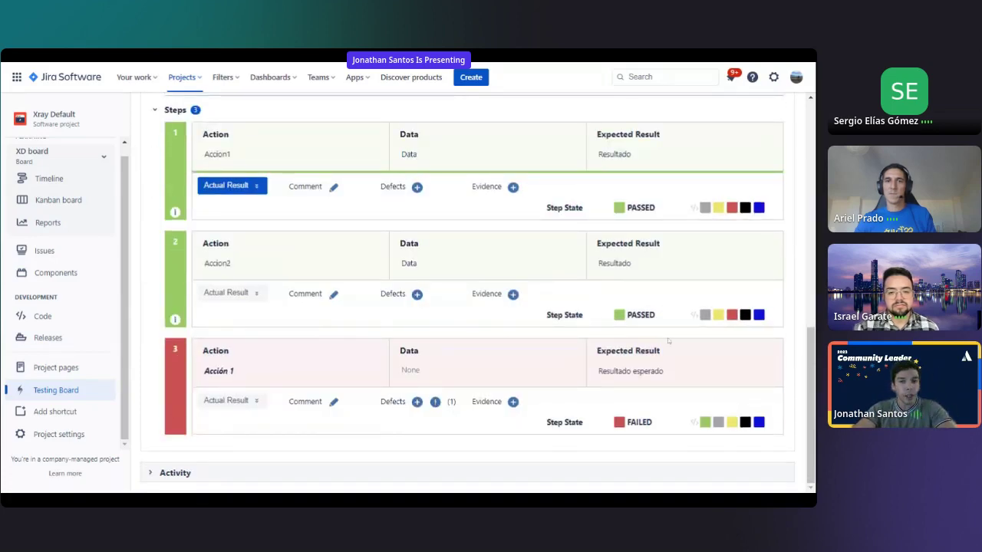
scroll(668, 340, "up", 15)
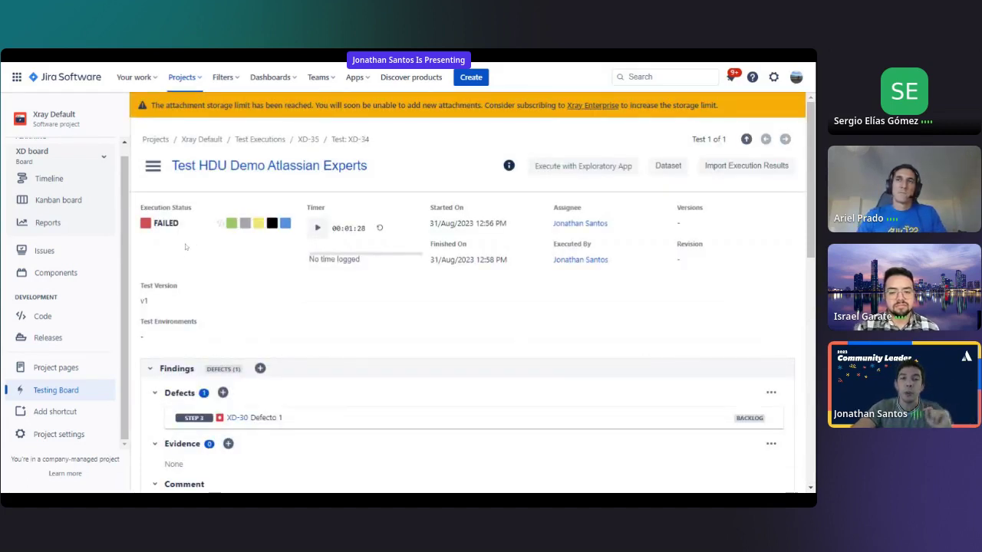
scroll(181, 261, "down", 10)
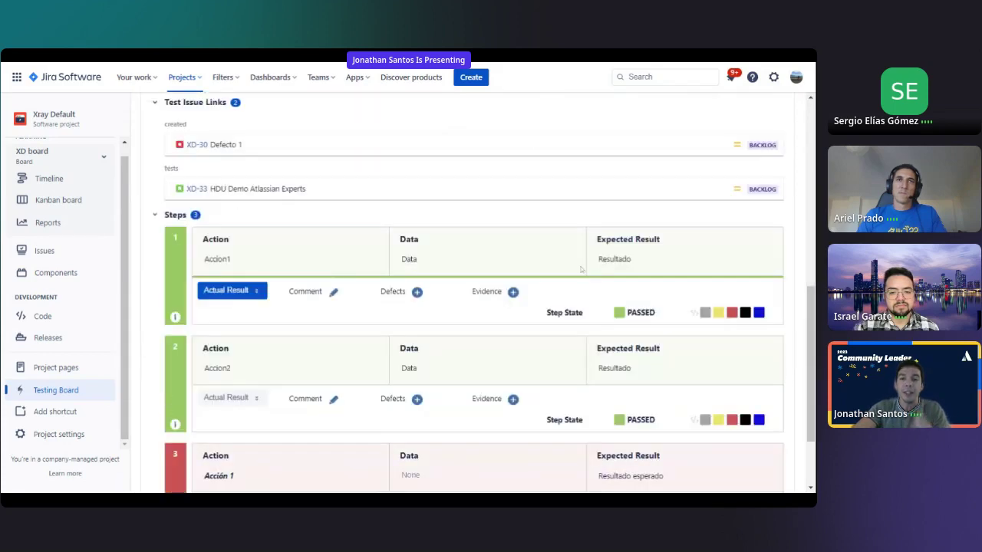
scroll(580, 268, "down", 3)
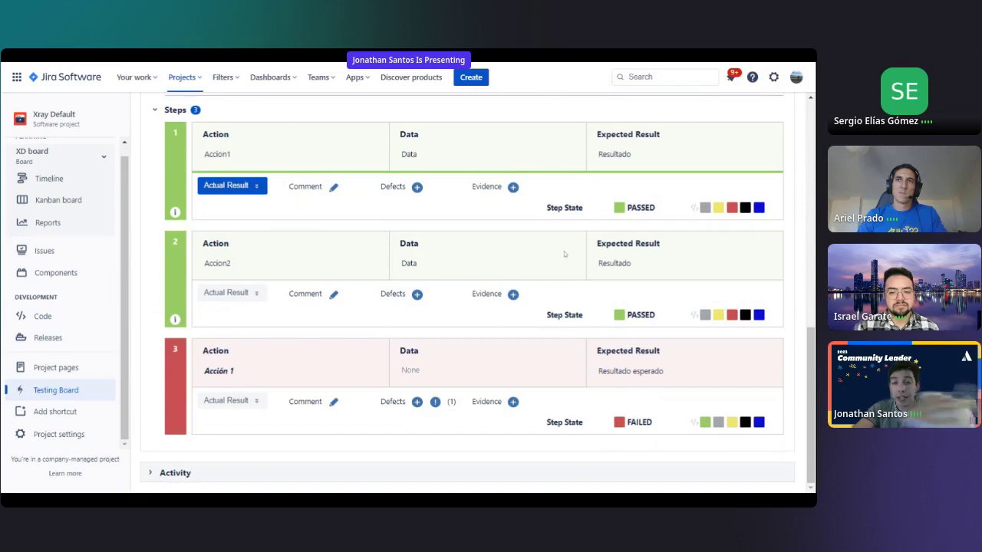
scroll(552, 262, "up", 10)
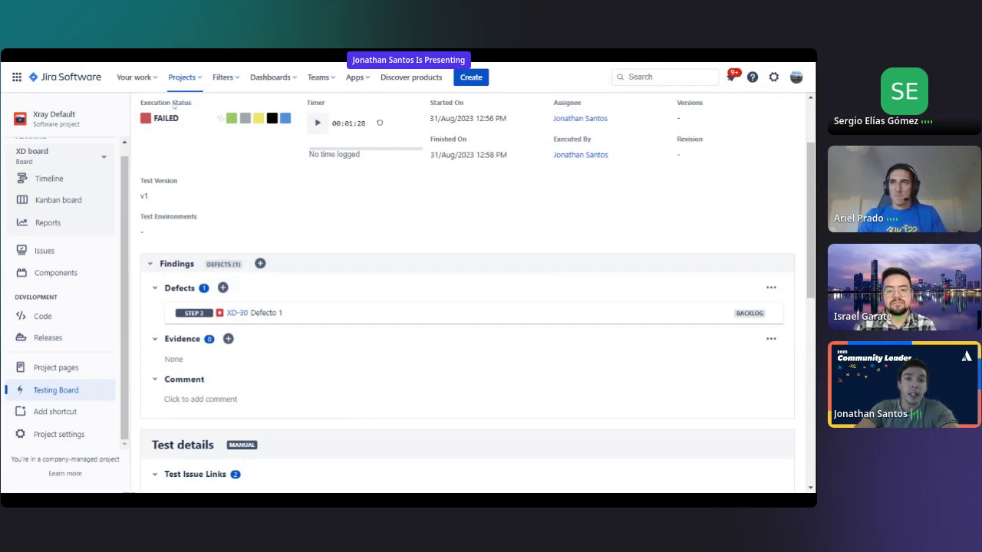
scroll(235, 206, "up", 3)
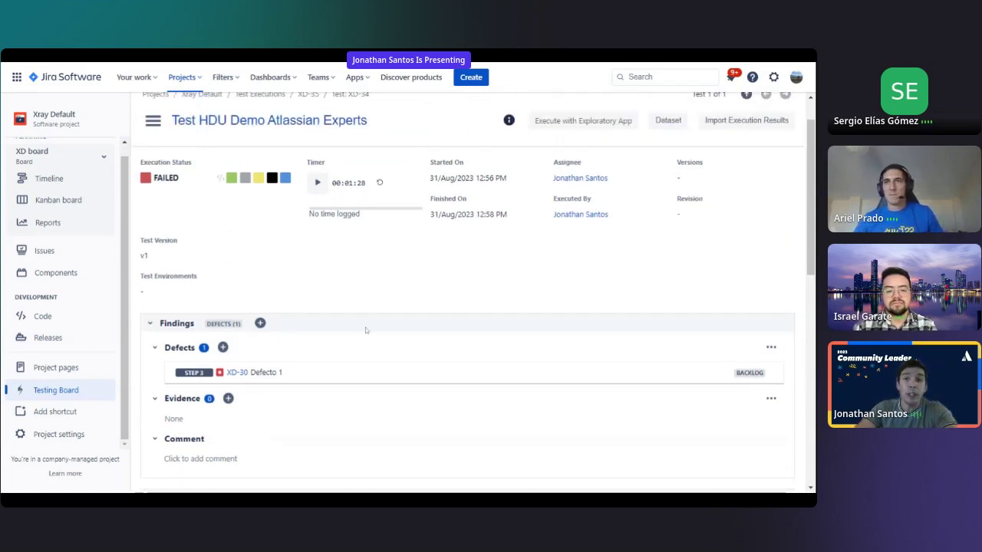
scroll(461, 322, "up", 2)
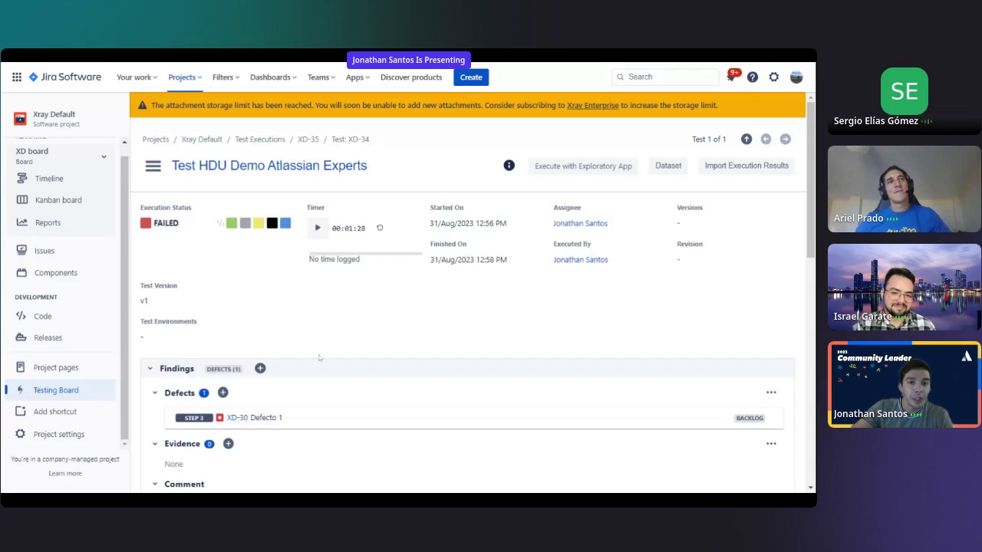
scroll(337, 343, "down", 10)
scroll(467, 292, "up", 4)
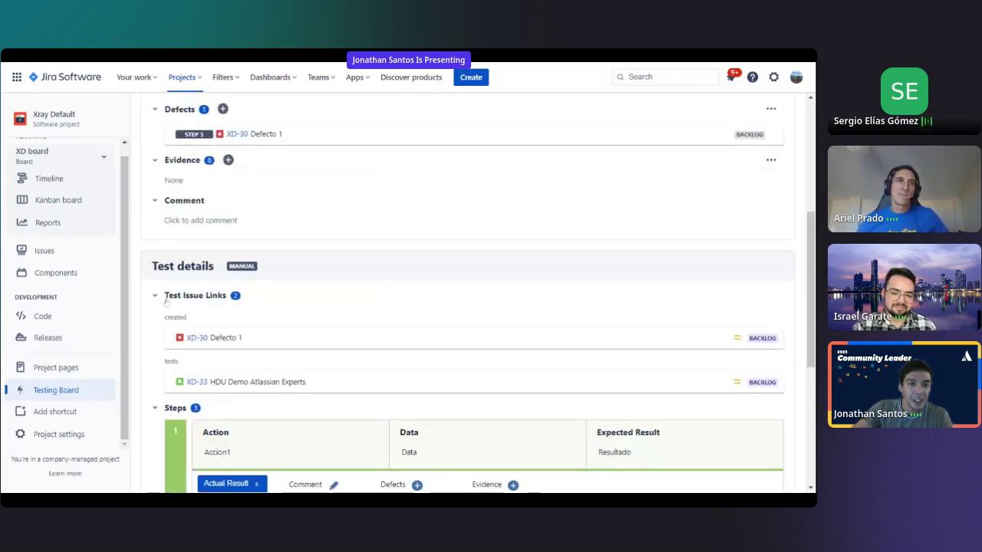
scroll(229, 282, "up", 1)
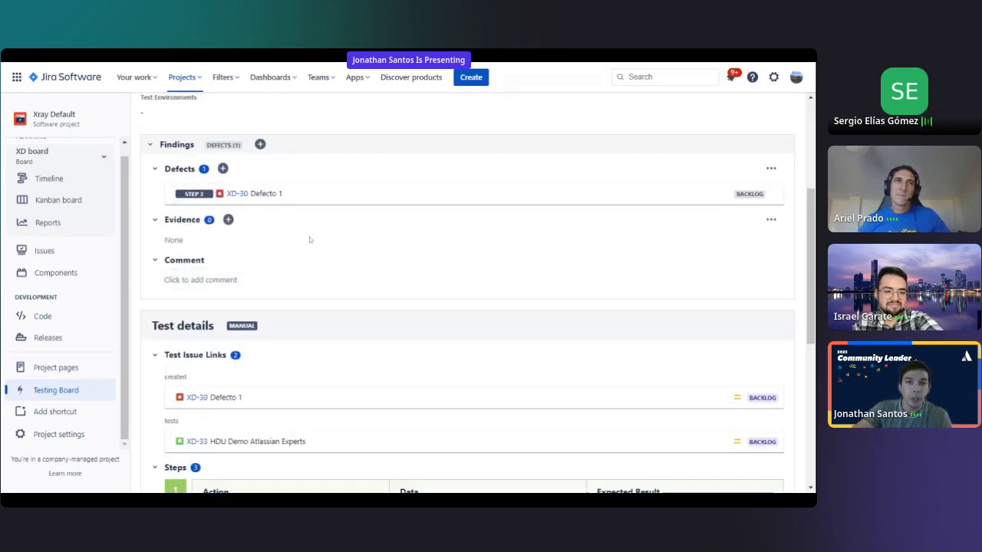
scroll(314, 242, "up", 2)
scroll(320, 244, "up", 2)
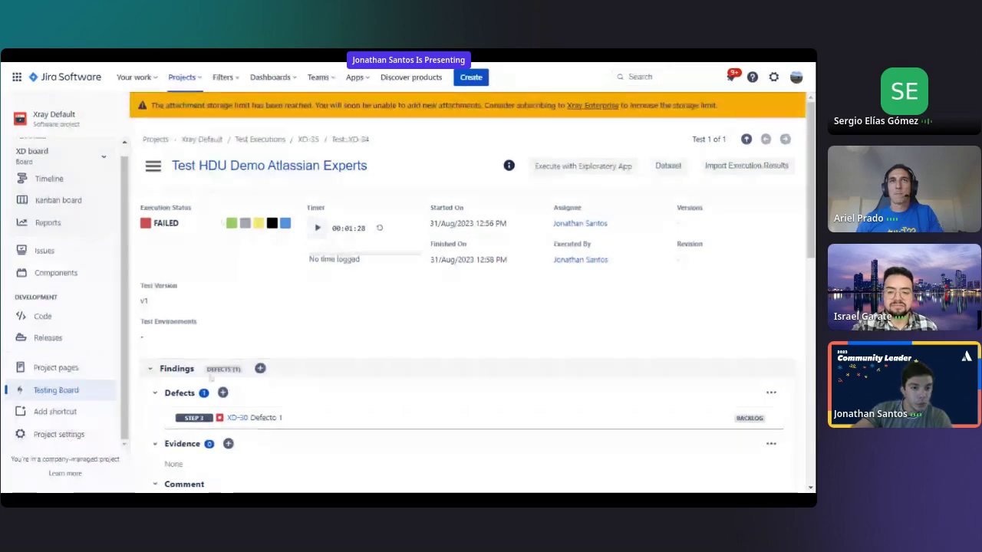
scroll(211, 376, "down", 3)
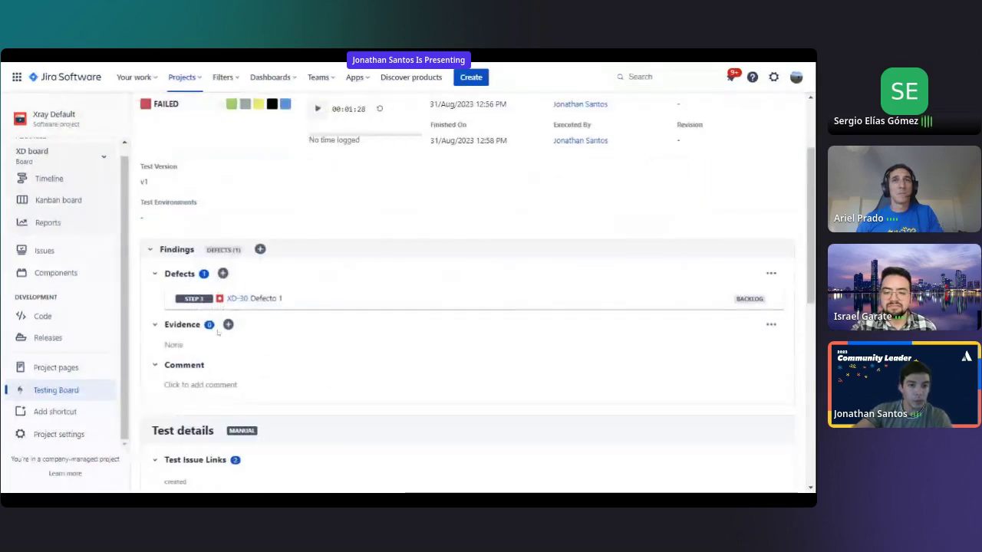
scroll(220, 333, "up", 3)
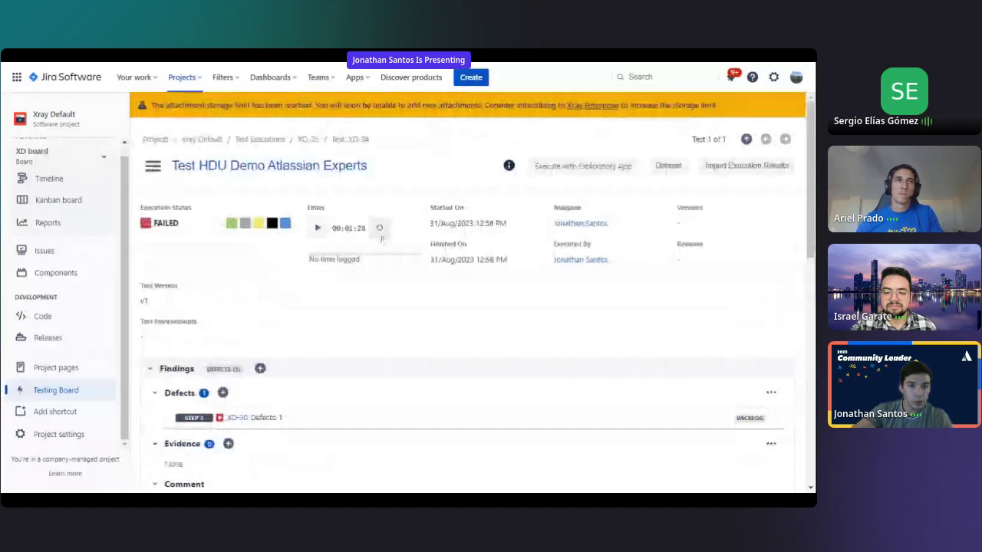
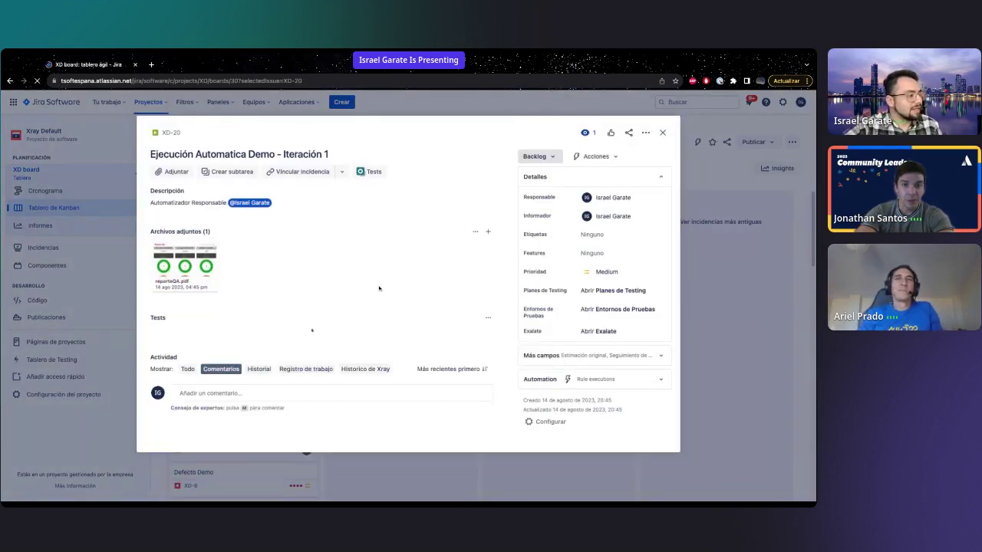
Examine the attached report and the tests table of Test Execution XD-20, Ejecución Automatica Demo - Iteración 1
scroll(379, 288, "down", 1)
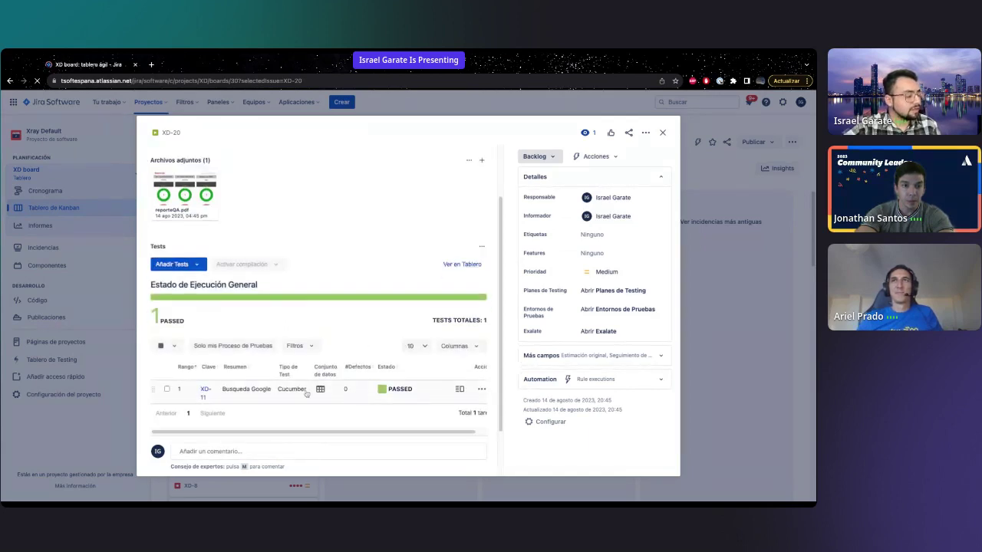
scroll(379, 413, "up", 1)
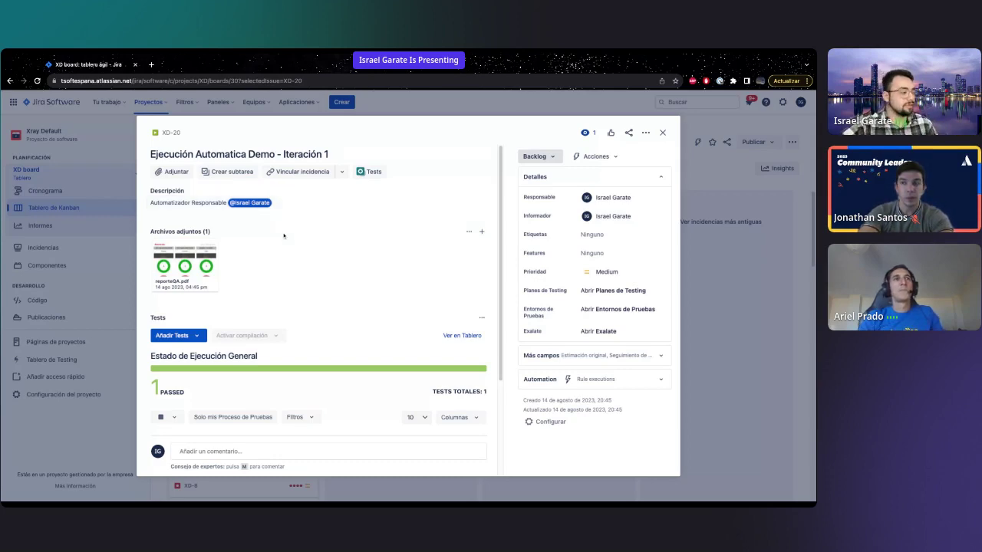
scroll(256, 257, "down", 1)
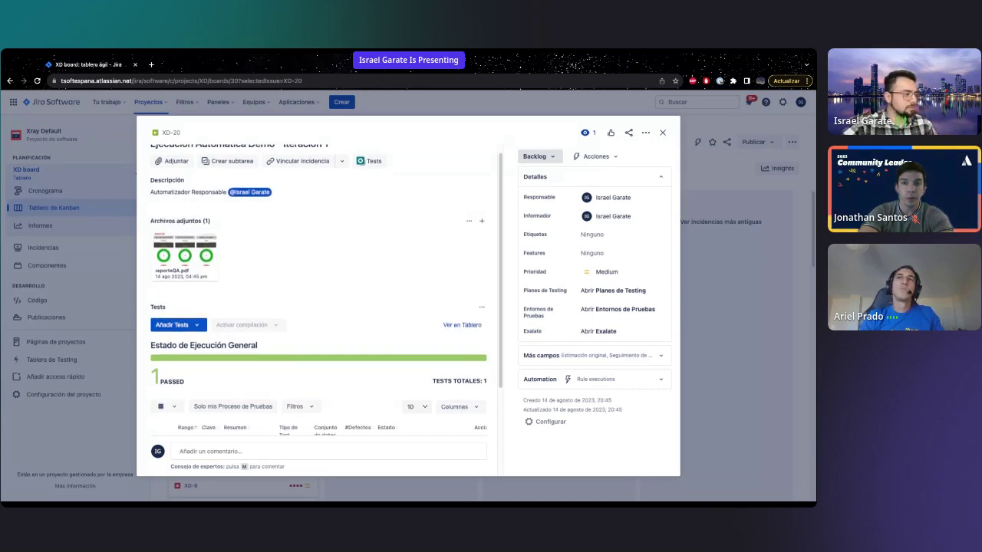
mouse_move(206, 245)
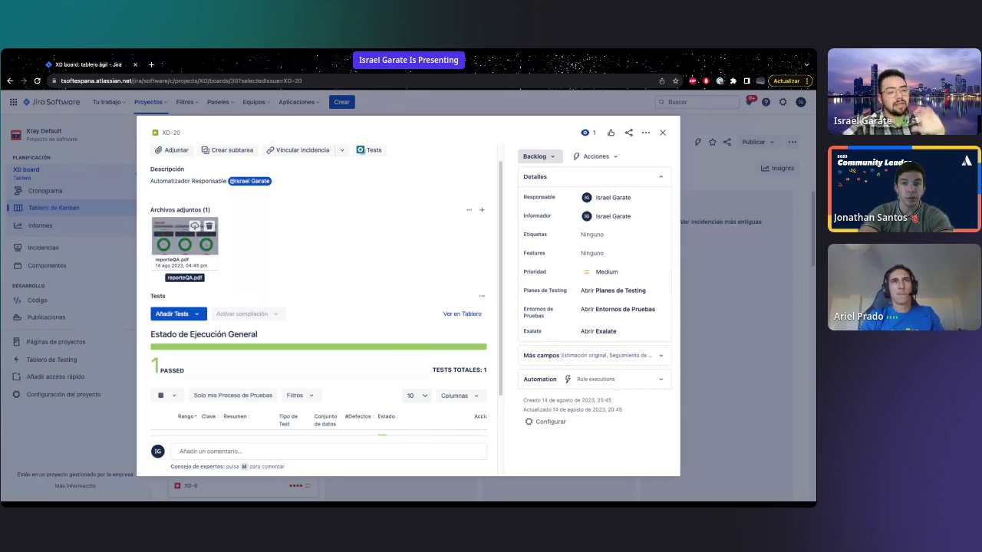
scroll(291, 298, "down", 2)
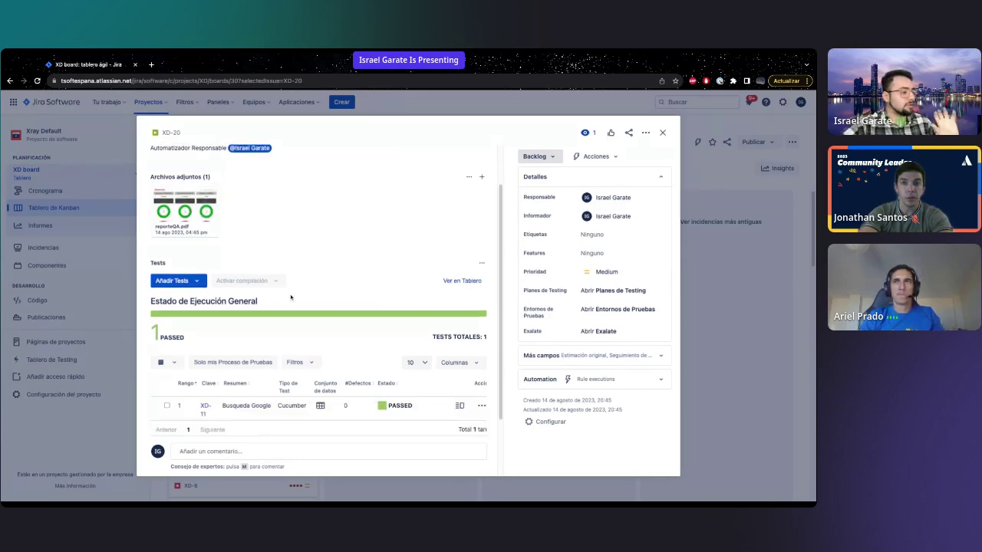
scroll(291, 298, "down", 2)
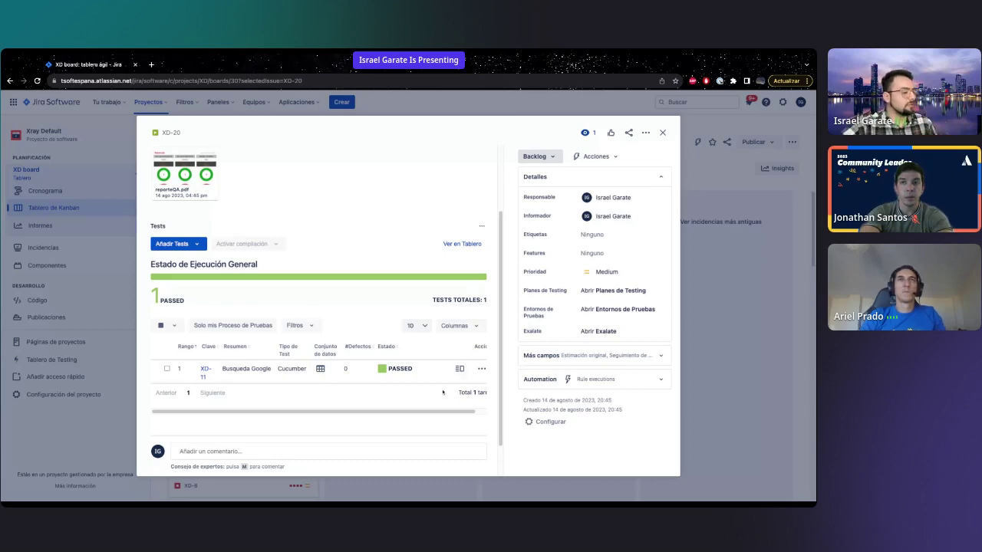
Open the execution details of Cucumber test XD-11 Busqueda Google and examine its evidence, linked requirement, precondition and scenario
left_click(458, 369)
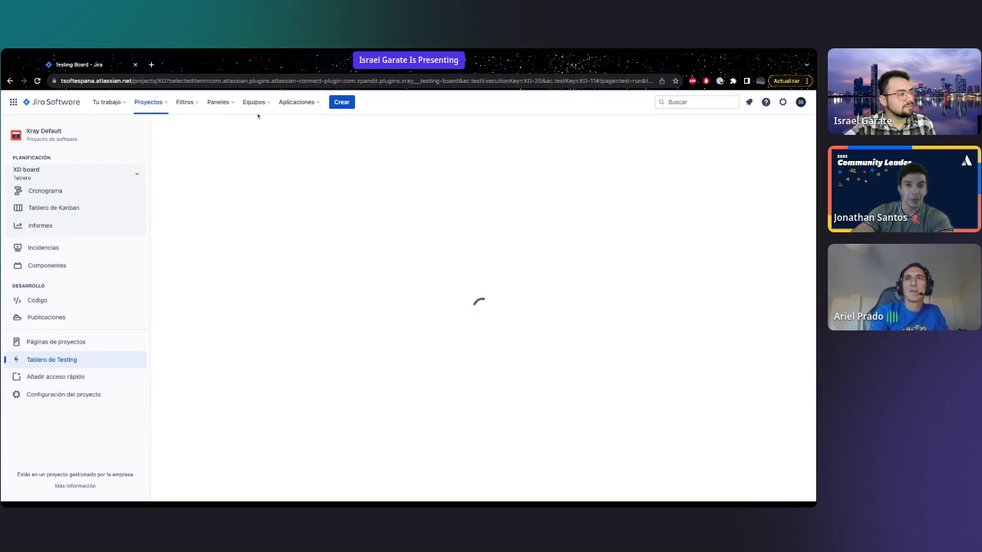
scroll(456, 373, "down", 3)
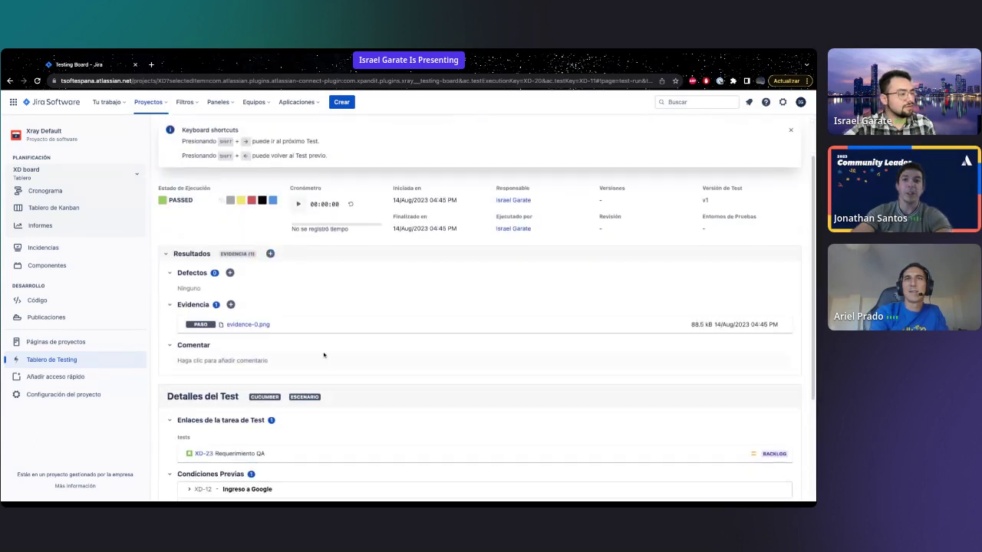
scroll(349, 404, "down", 3)
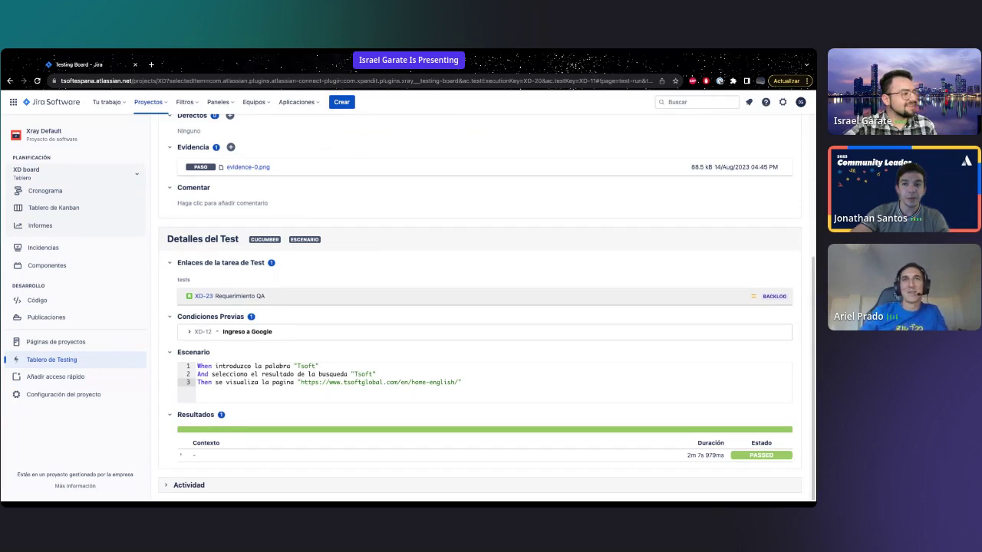
scroll(417, 339, "up", 6)
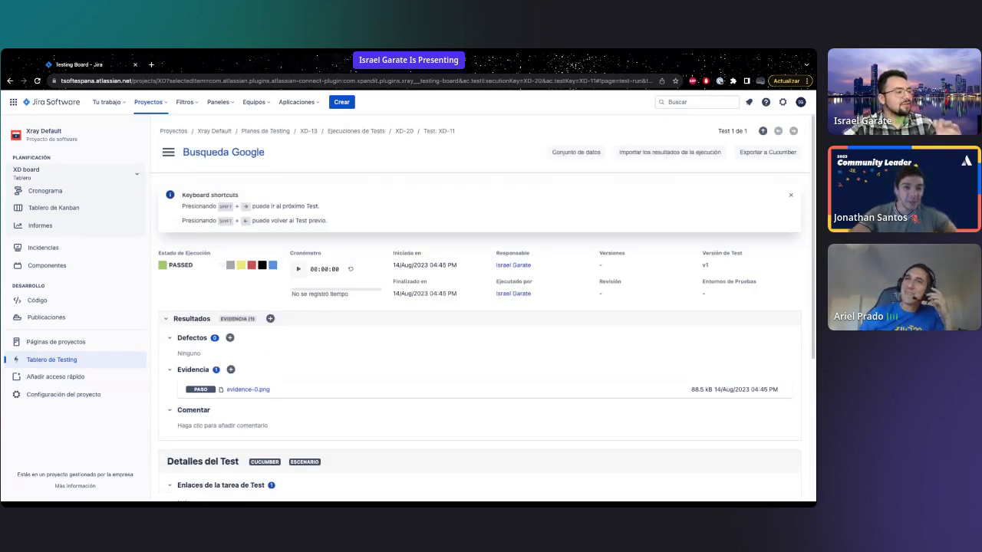
scroll(480, 307, "down", 1)
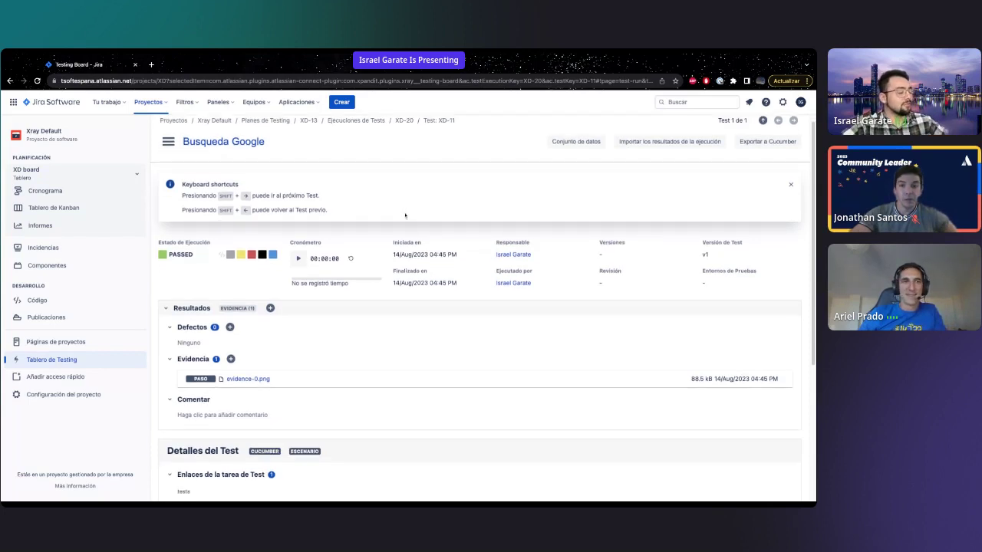
scroll(424, 244, "down", 1)
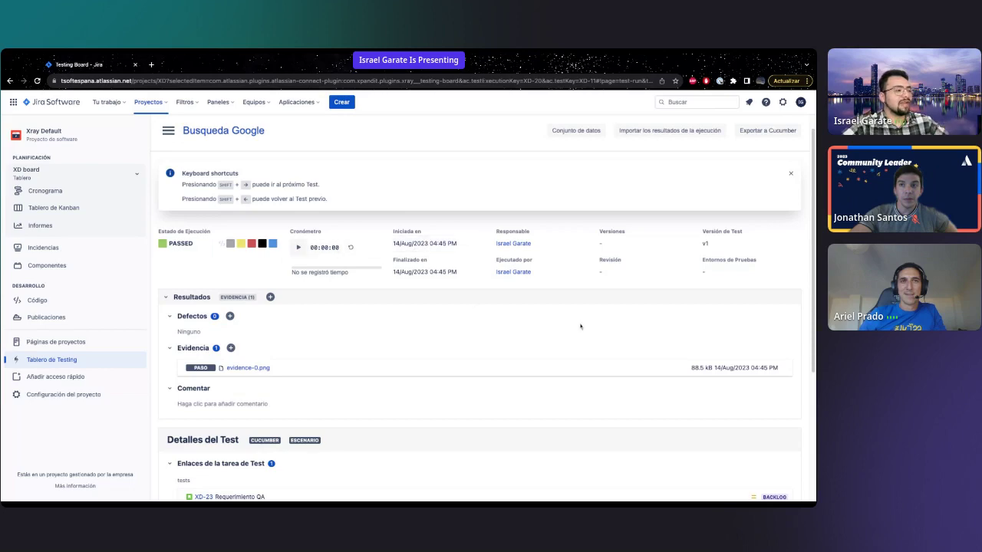
scroll(539, 240, "down", 5)
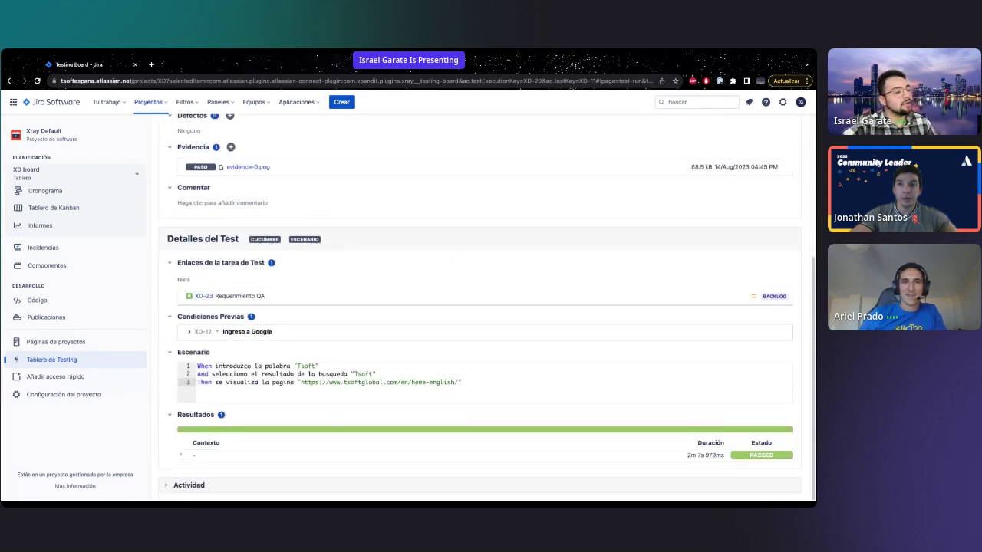
Expand the scenario result to examine its hooks, backgrounds and steps, and view the evidence-0.png capture attached to the capturarEvidencia hook
left_click(179, 456)
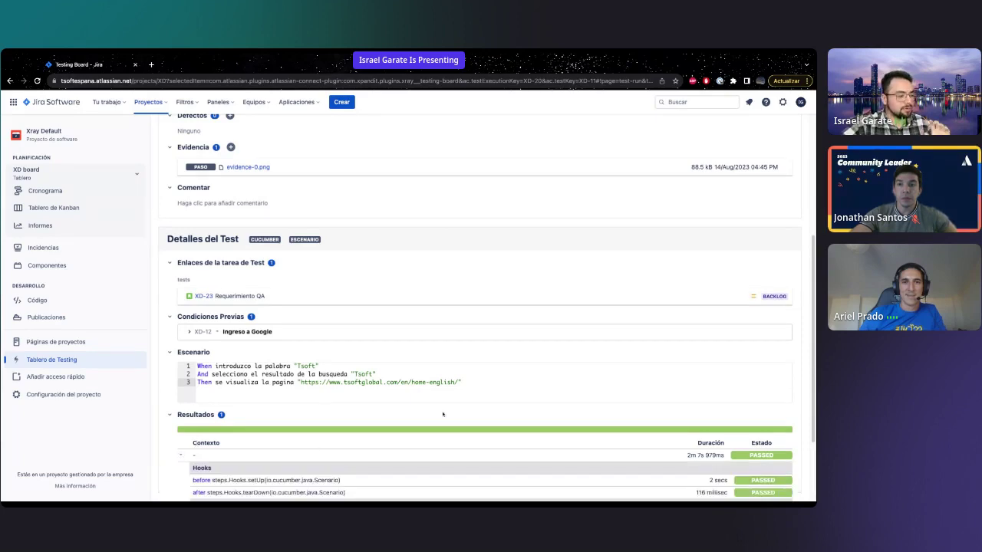
scroll(447, 412, "down", 3)
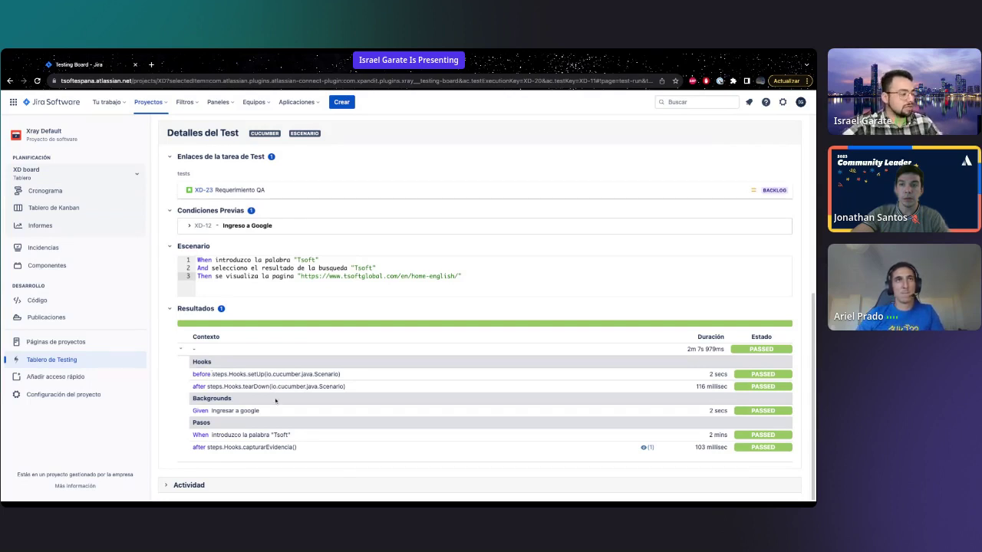
mouse_move(649, 447)
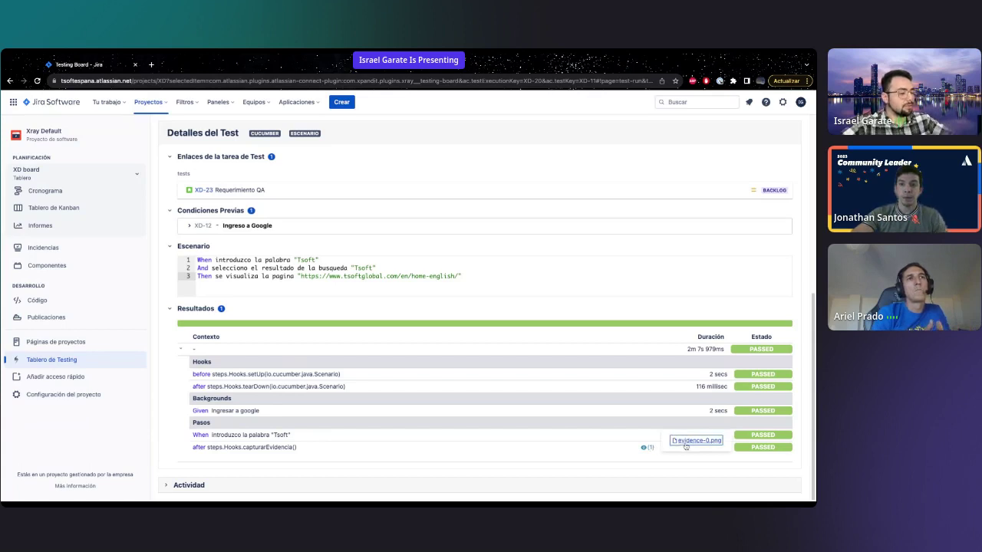
left_click(682, 441)
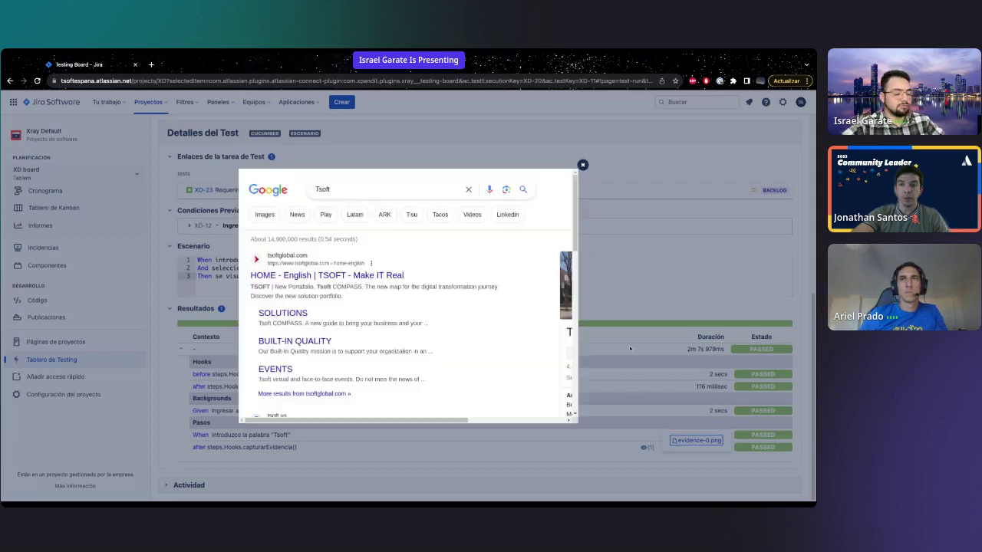
left_click(583, 164)
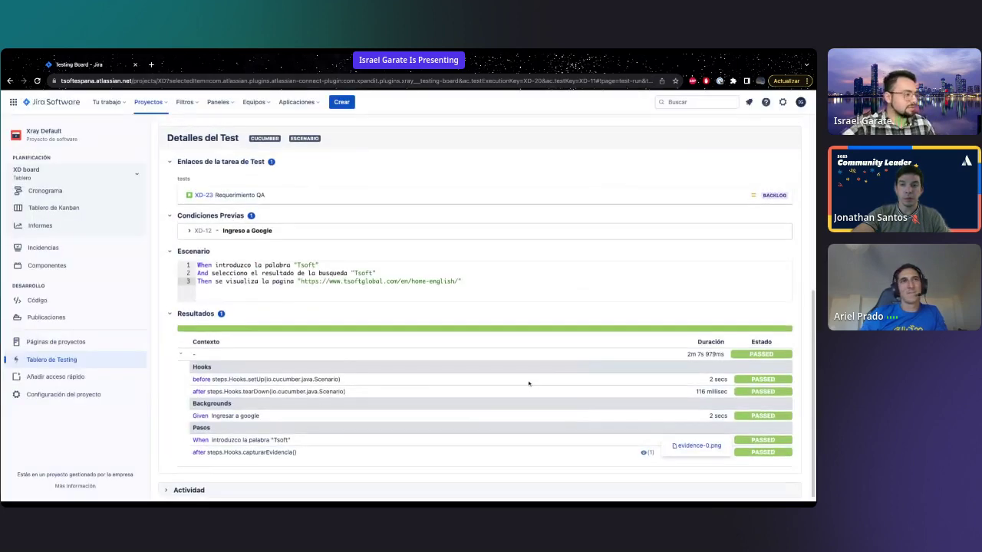
scroll(525, 392, "up", 2)
scroll(525, 392, "down", 2)
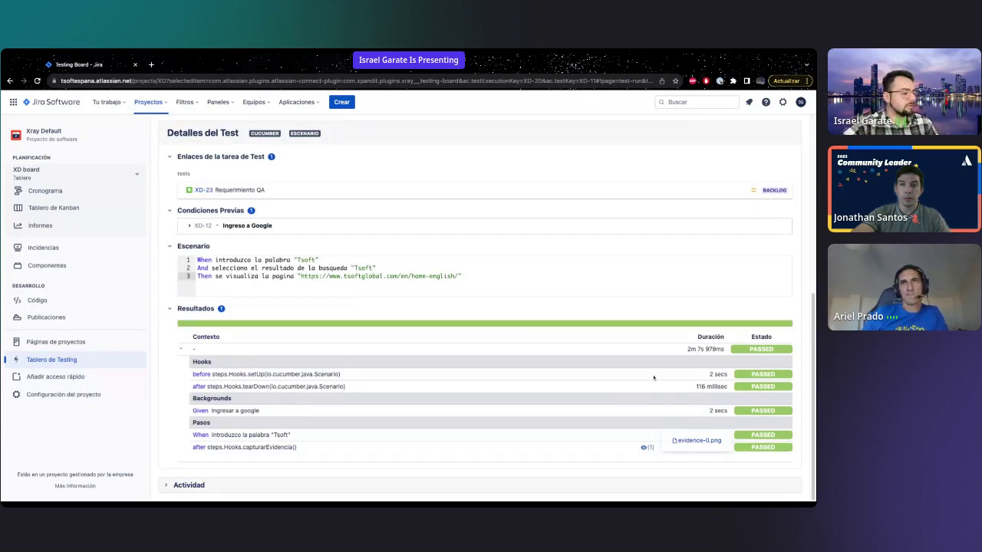
Review XD-11's findings and its link to requirement XD-23 Requerimiento QA, and return to execution XD-20 on the XD board
scroll(378, 394, "up", 6)
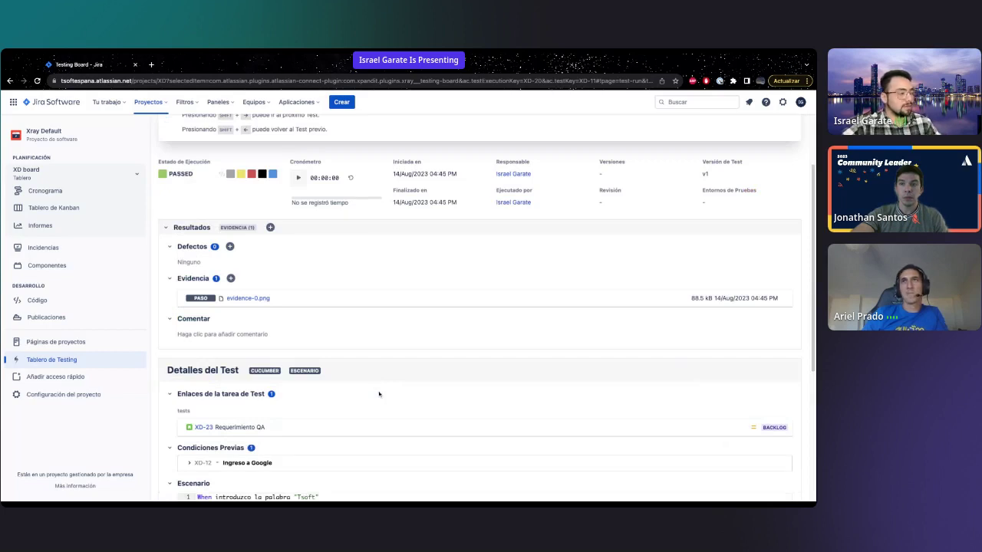
scroll(378, 394, "down", 1)
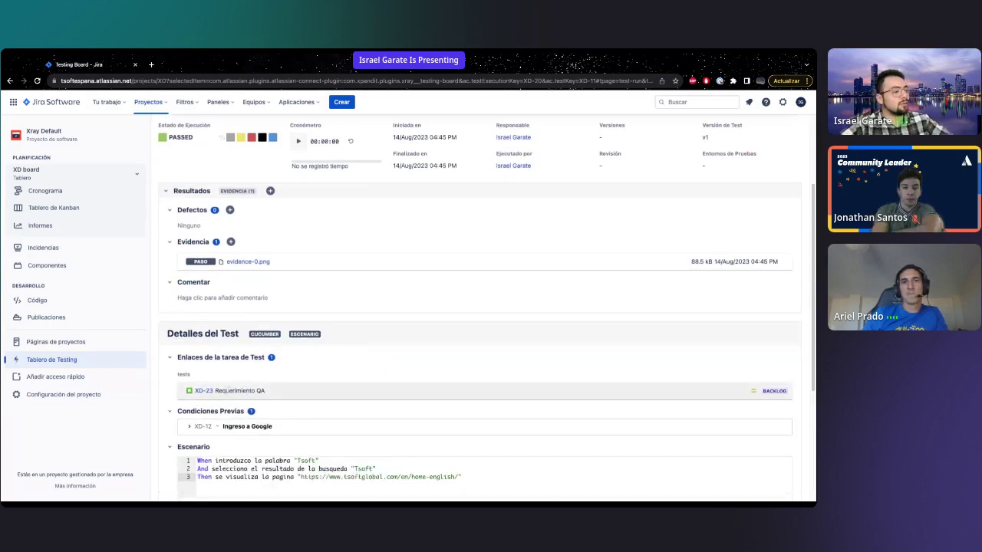
scroll(231, 390, "down", 1)
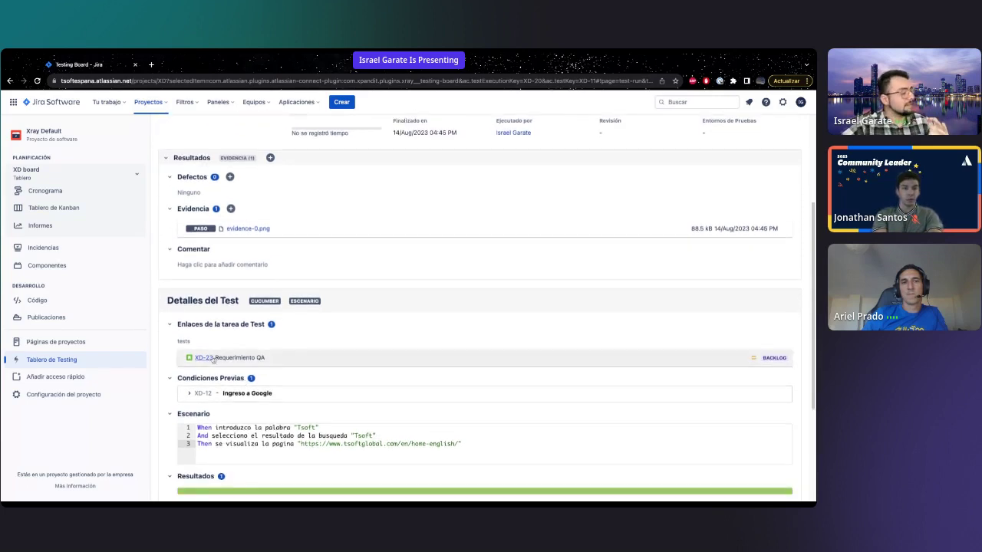
scroll(460, 339, "up", 4)
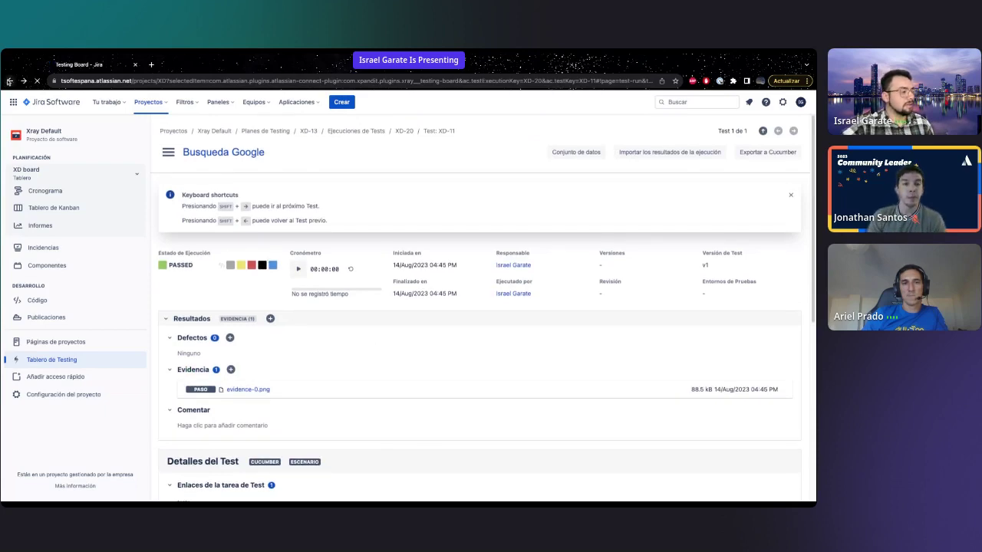
left_click(9, 80)
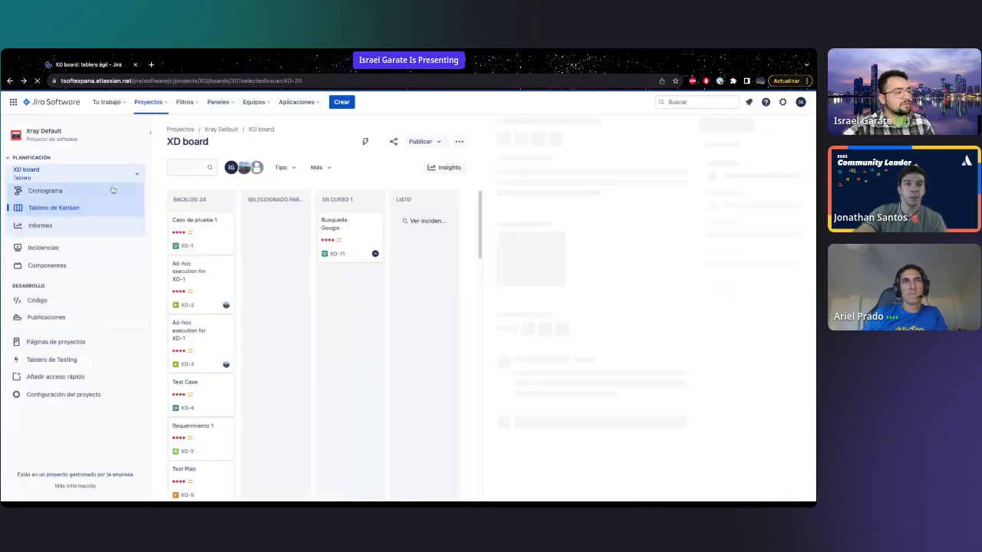